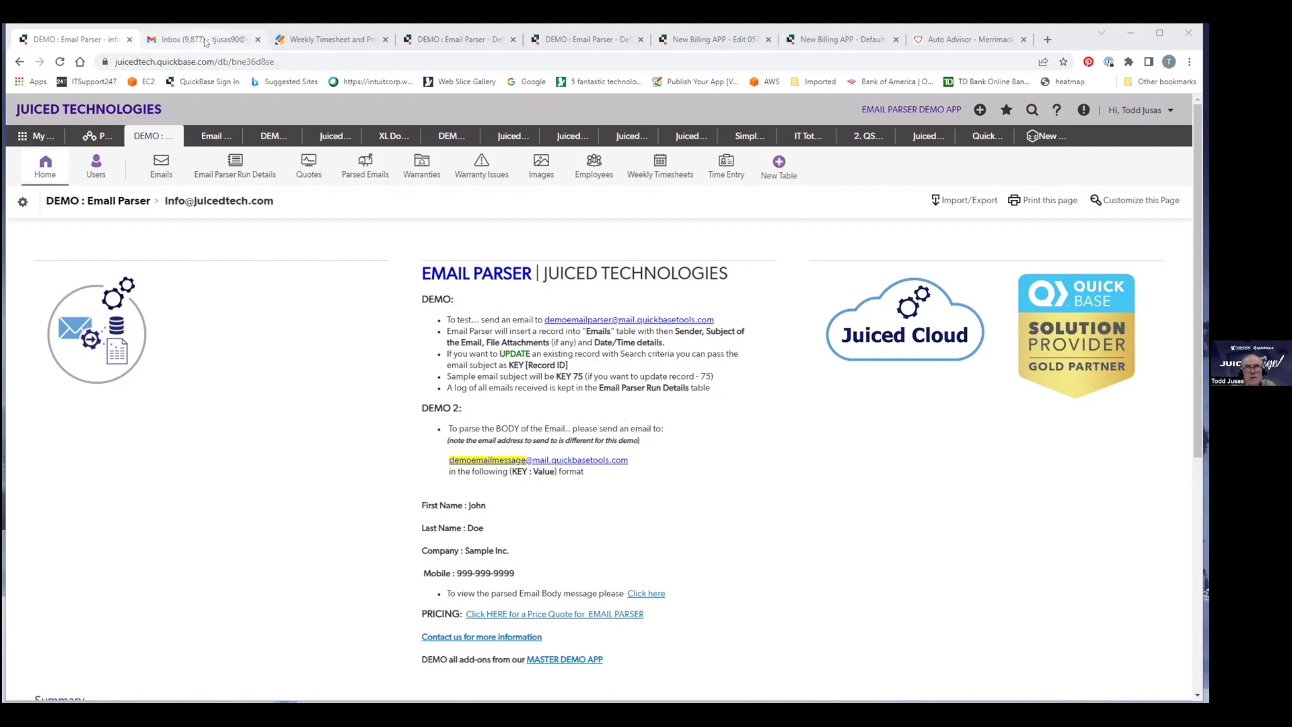
Start a new Gmail message to the parser demo address with subject 'Email Parser Demo'.
key(ctrl+2)
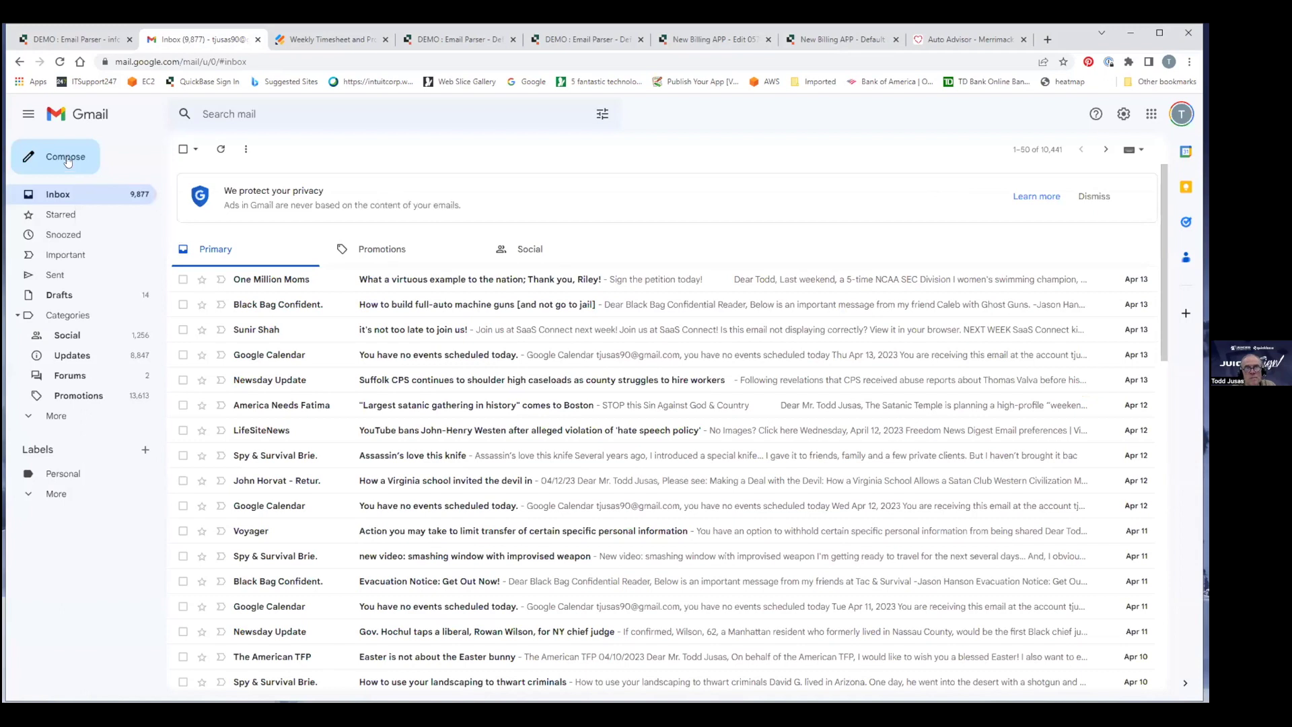
click(66, 157)
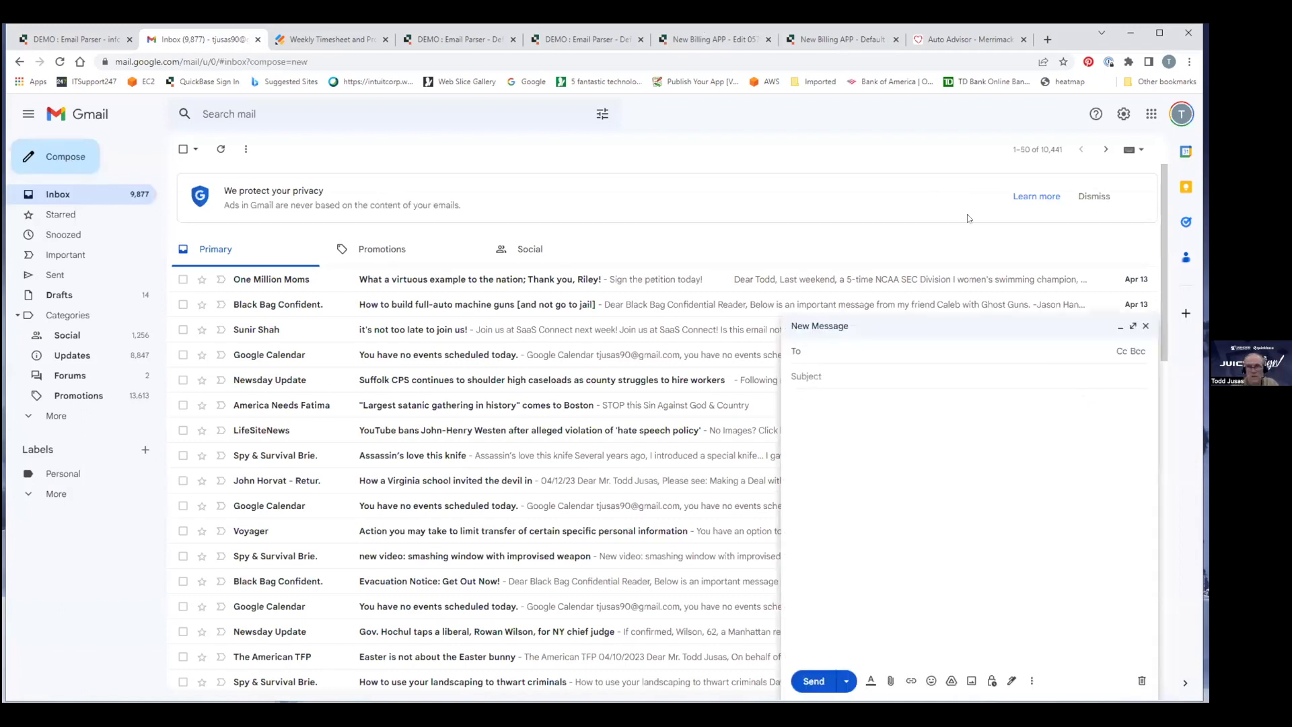
text(demo)
key(Return)
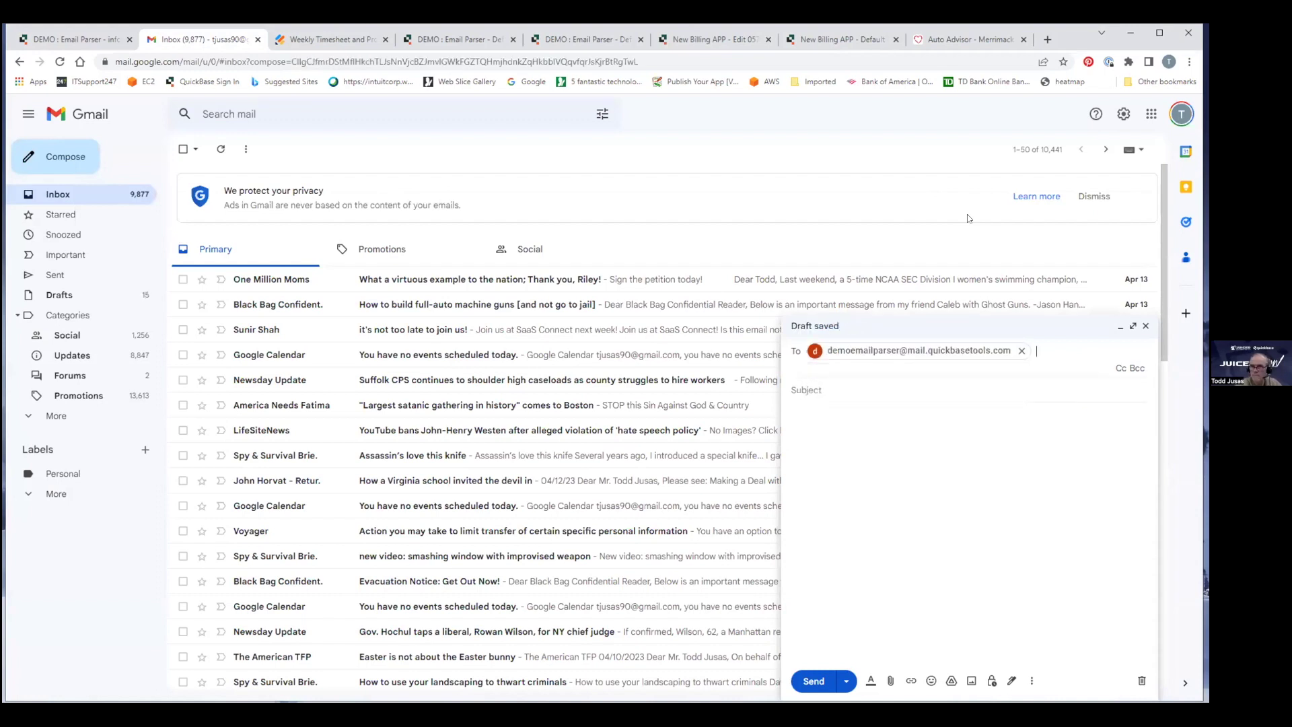
click(824, 392)
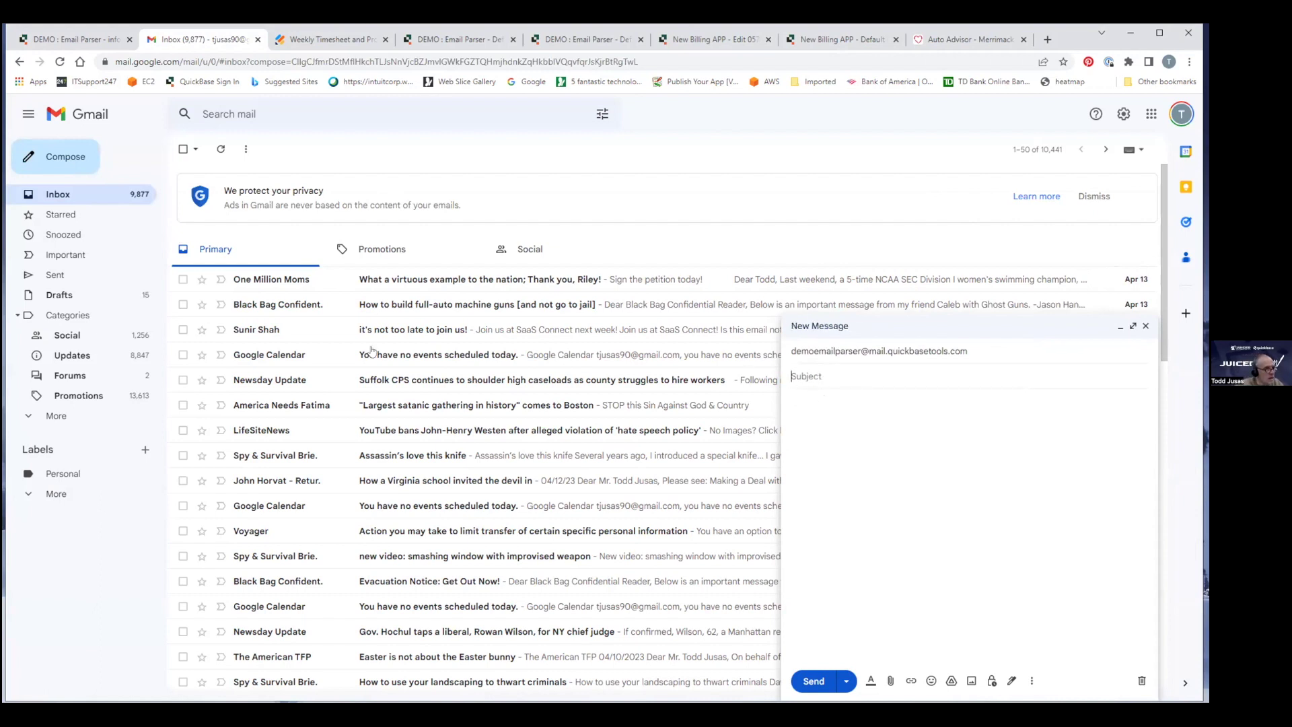
text(Email Parser Demo)
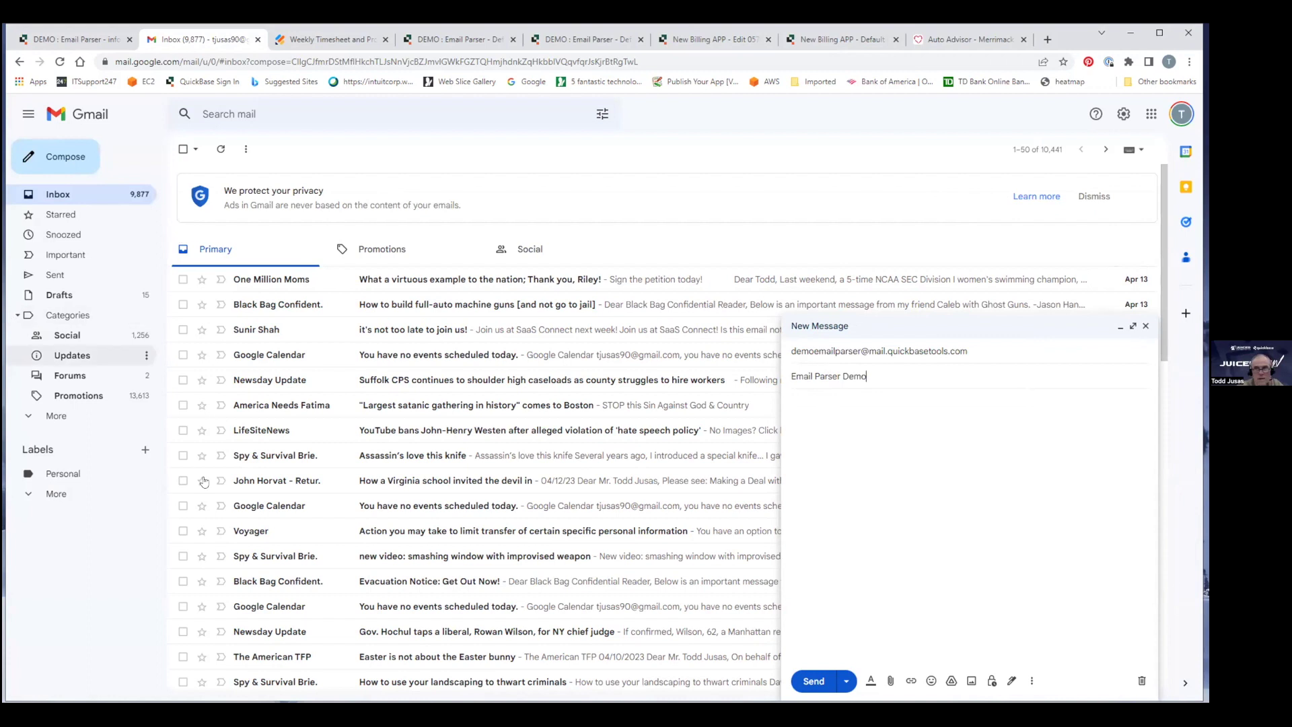
Write a body saying the email has attachments, to show how we can do some data entry.
click(822, 412)
text(Th)
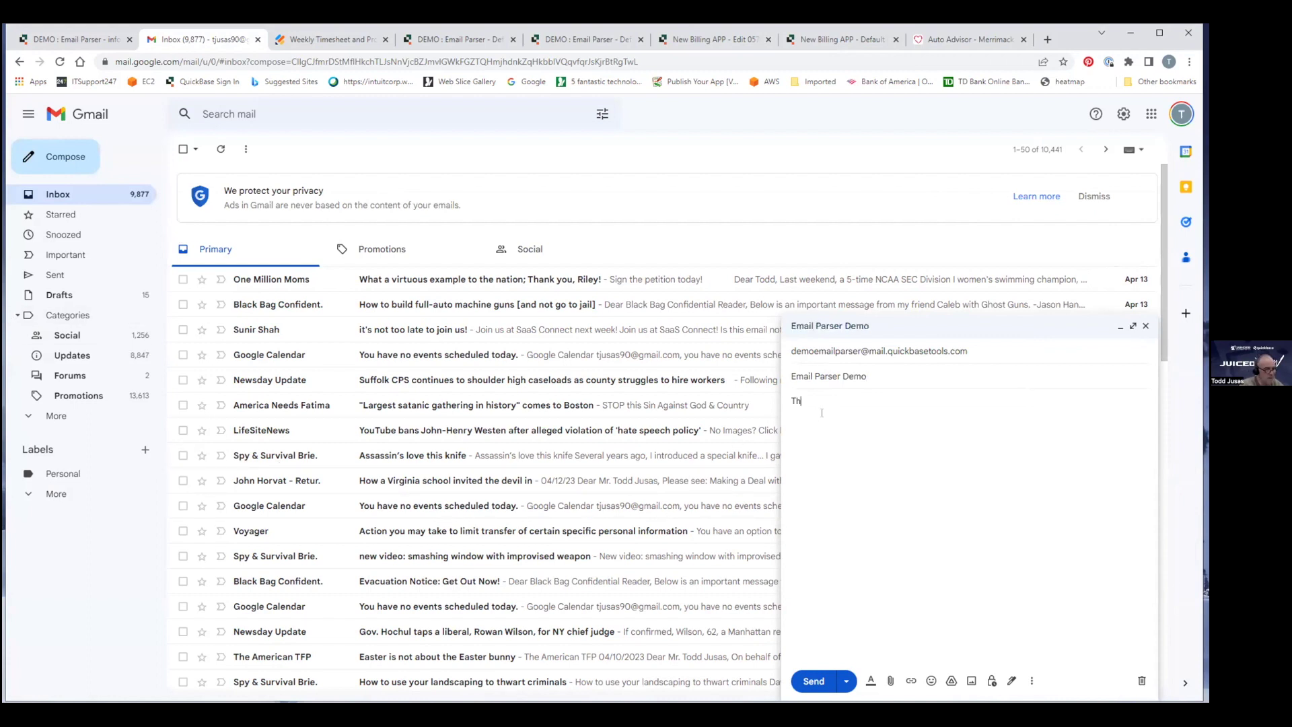
text(is is a)
text(n email)
text(l)
text( sent from )
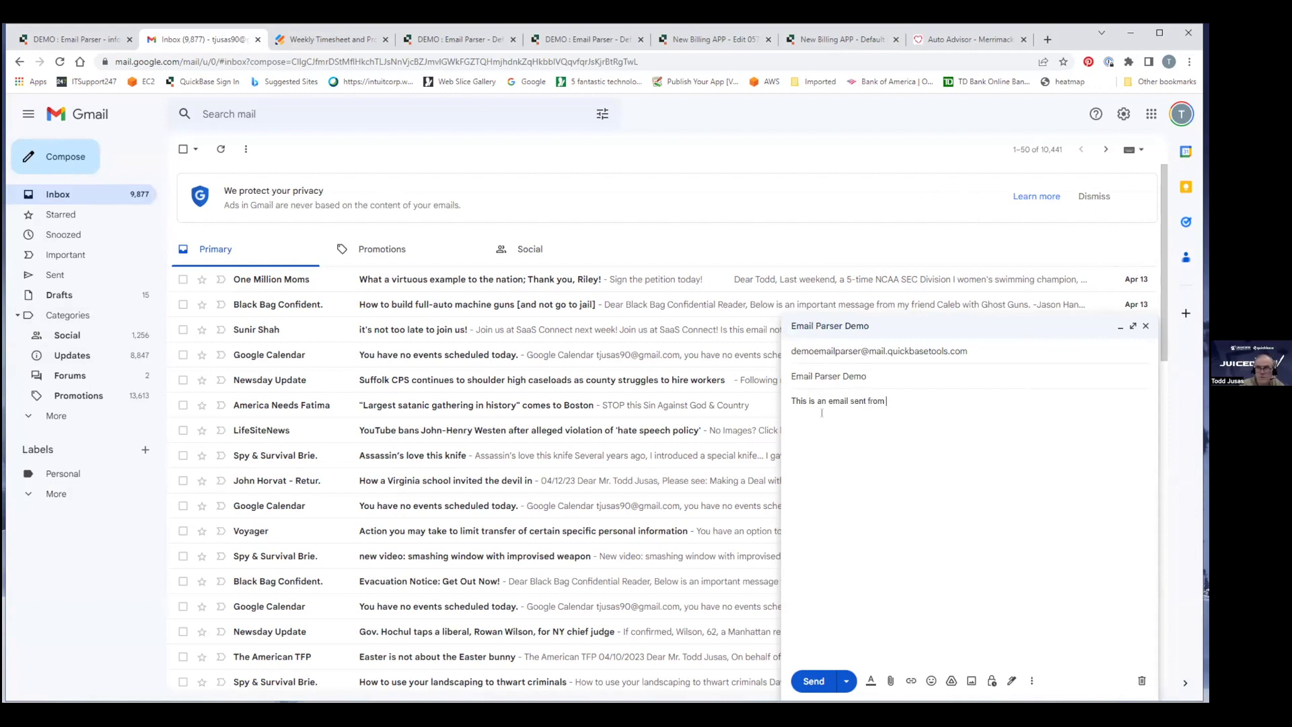
text(Gmail with some attac)
key(Tab)
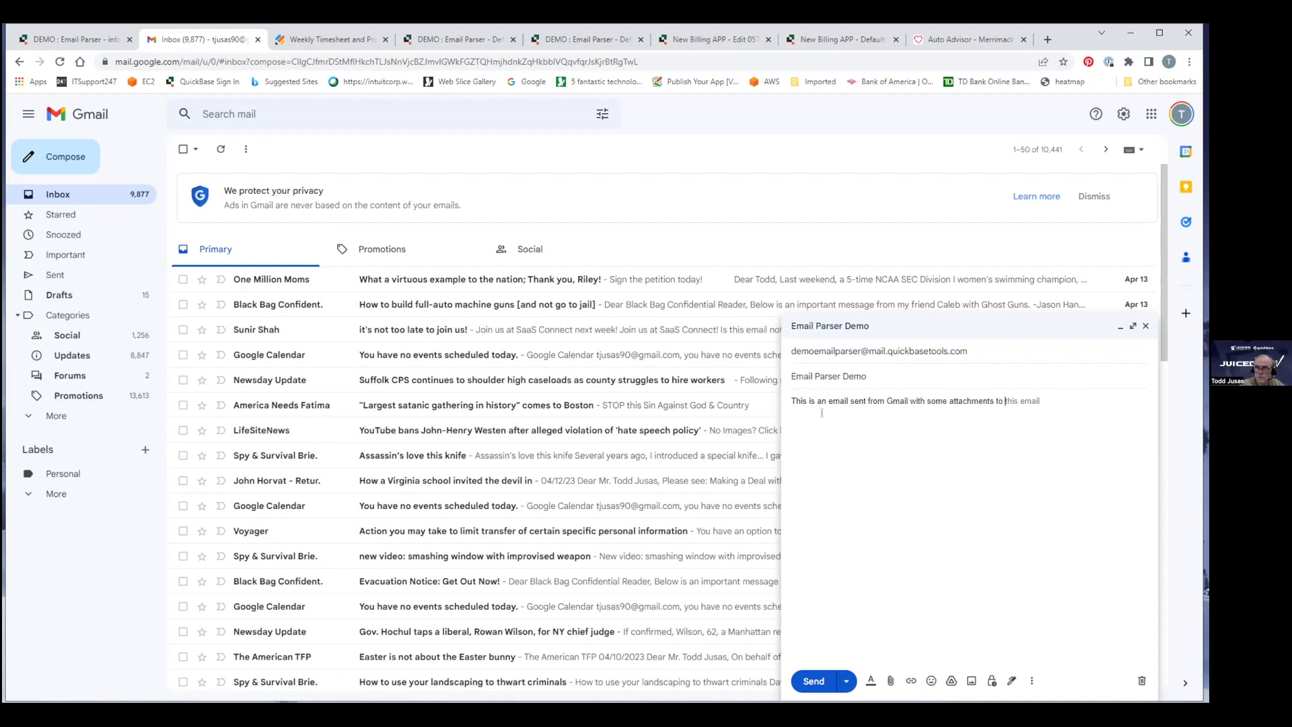
text(sho)
text(w hp w)
key(BackSpace)
key(BackSpace)
key(BackSpace)
text(oewe can)
key(BackSpace)
key(BackSpace)
key(BackSpace)
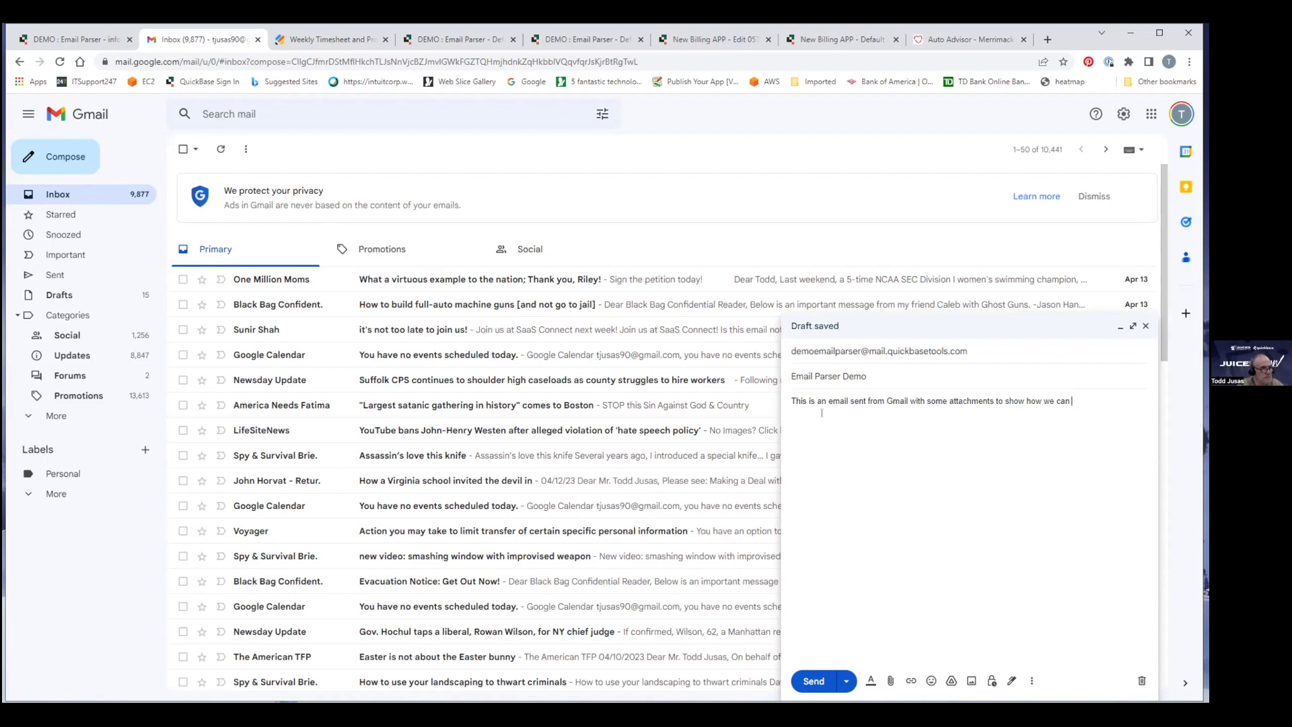
text(do some data entry)
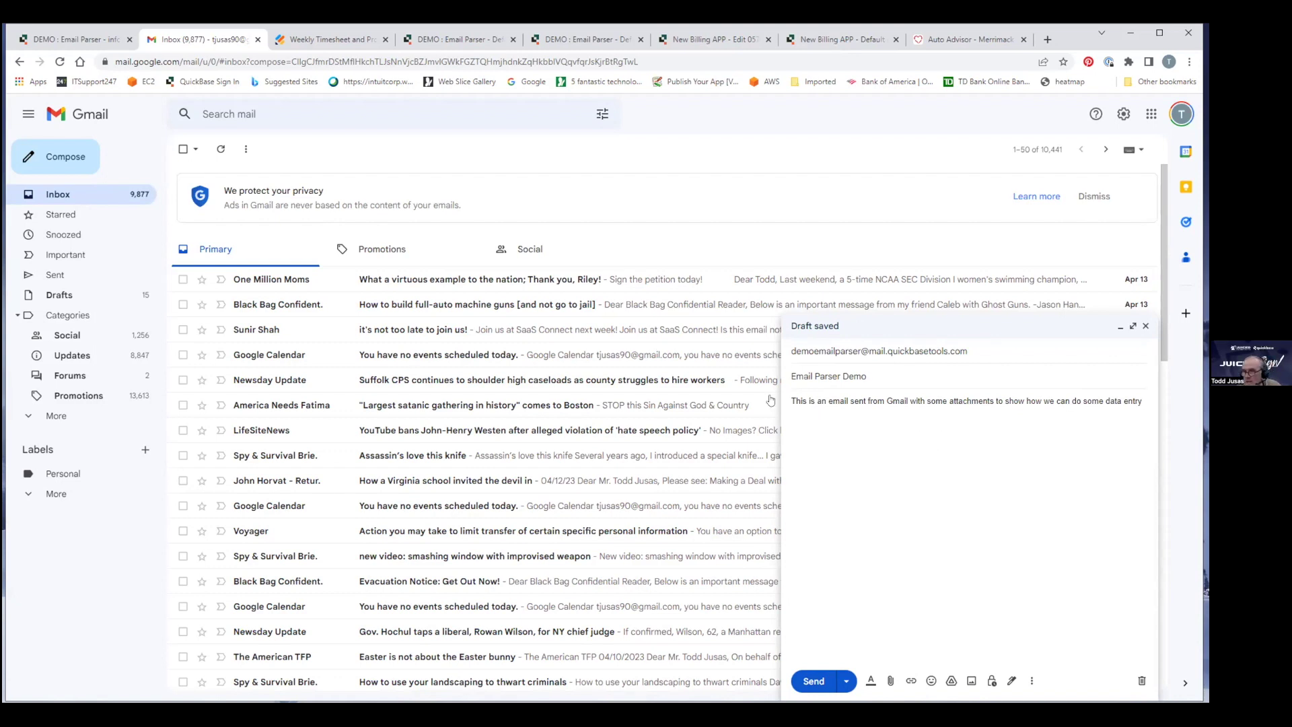
Attach aws-vpc, AWS-SQS and aws_s3 images to the draft and send it.
click(891, 681)
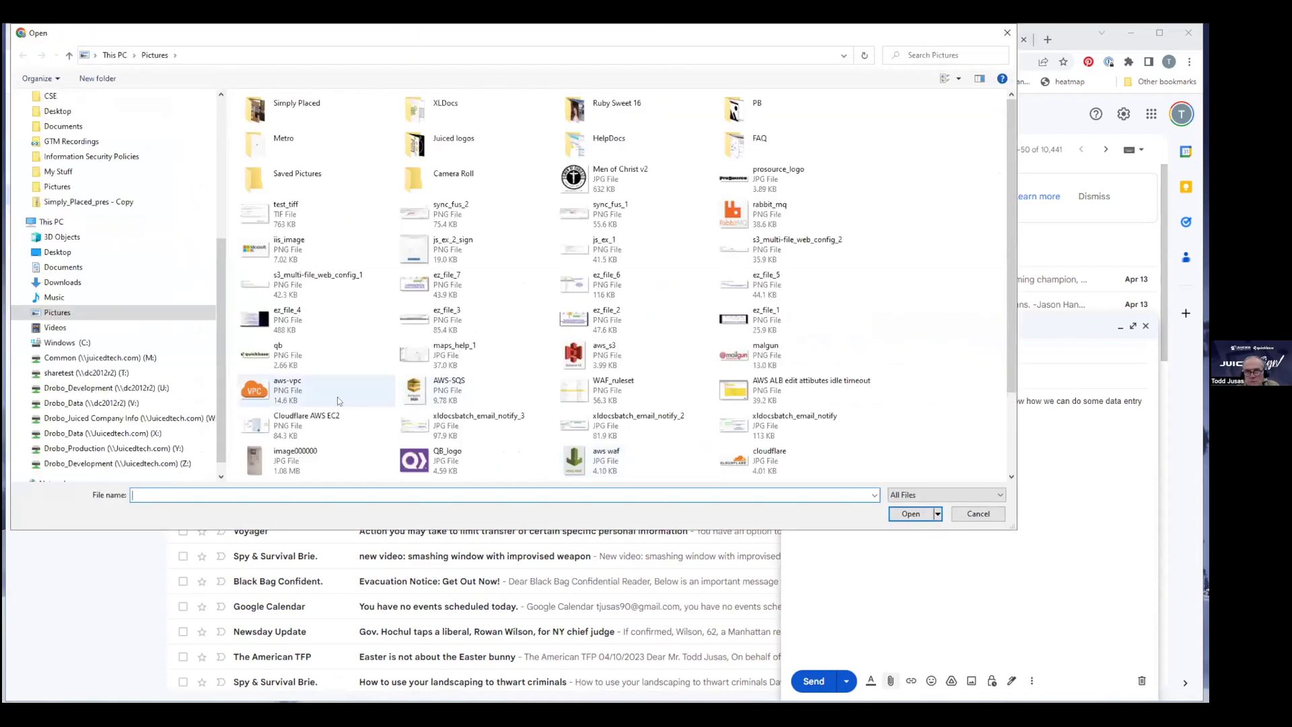
click(269, 397)
ctrl+click(448, 390)
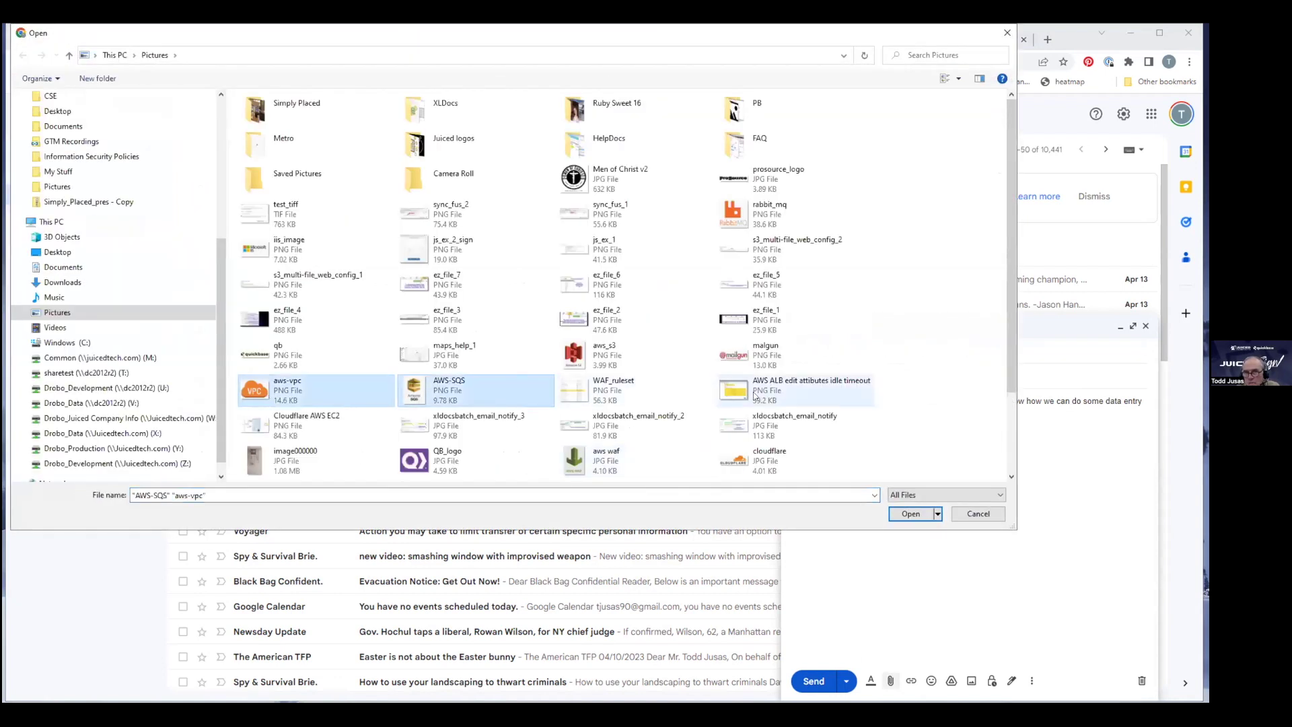
ctrl+click(596, 362)
click(906, 514)
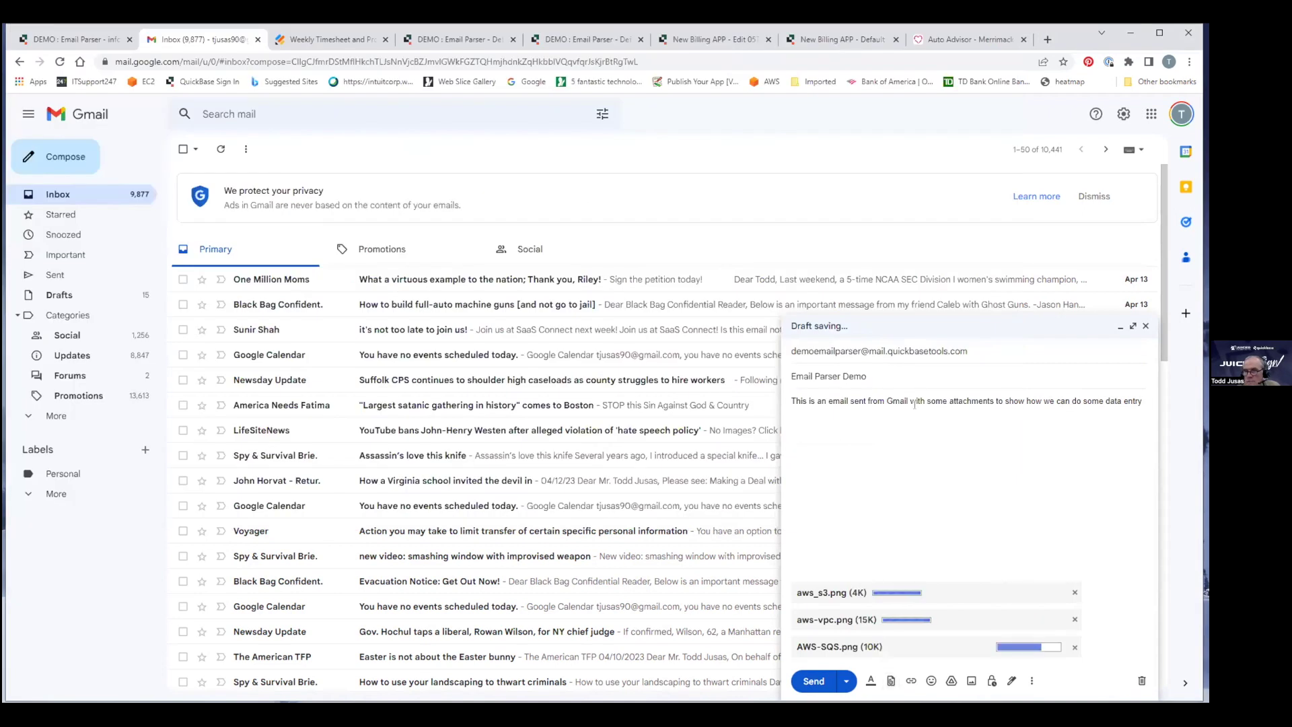
click(812, 682)
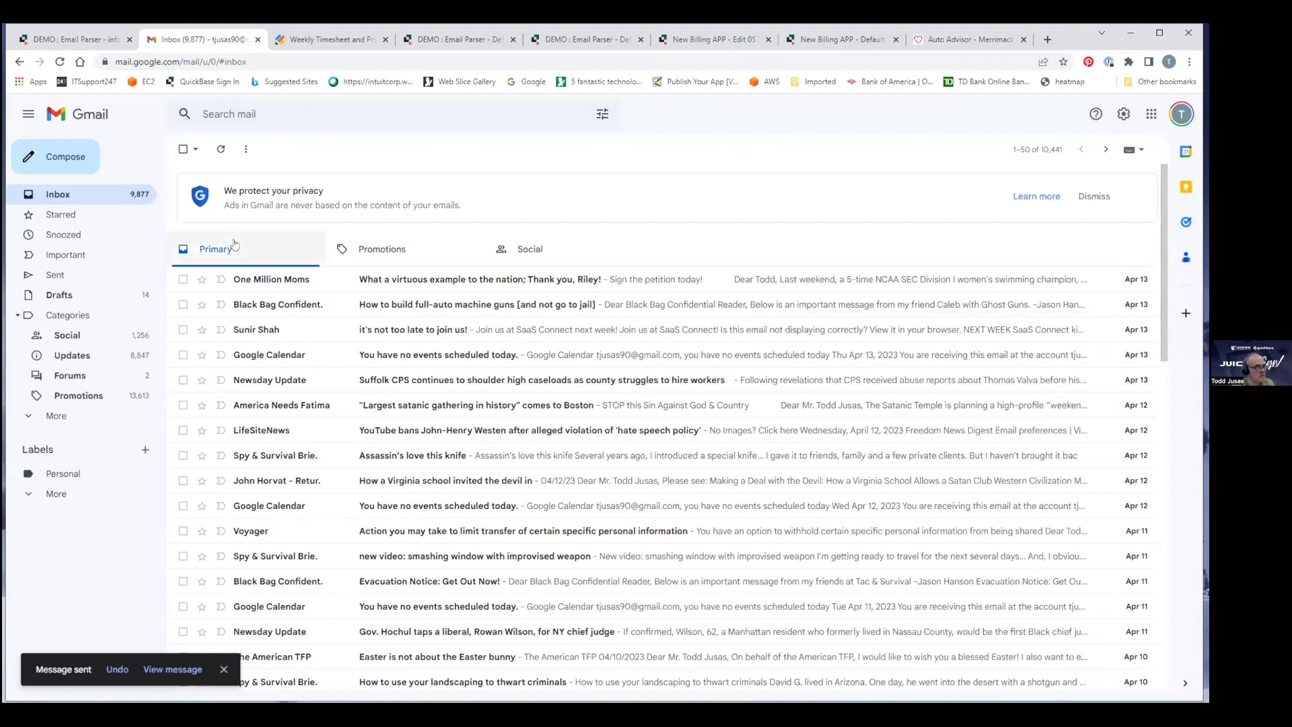
Refresh the Emails table, check new record #286's subject and message in edit mode, cancel without saving.
click(79, 41)
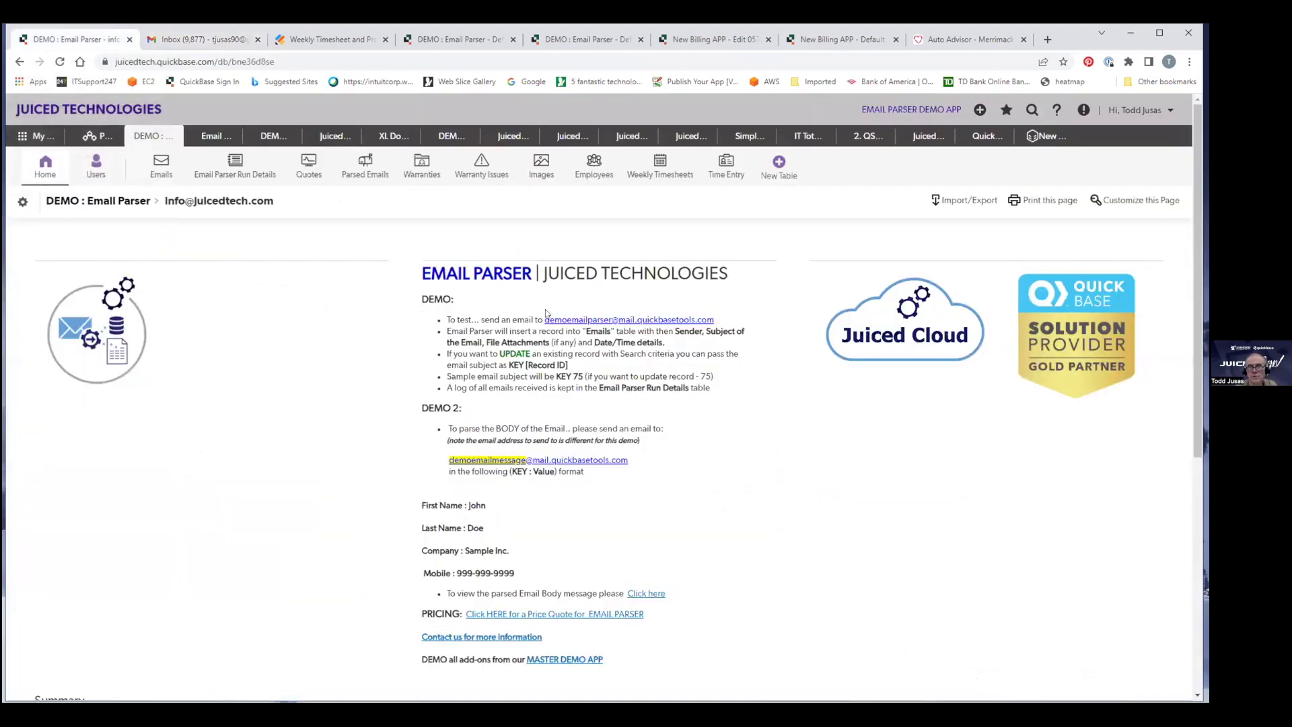
click(162, 166)
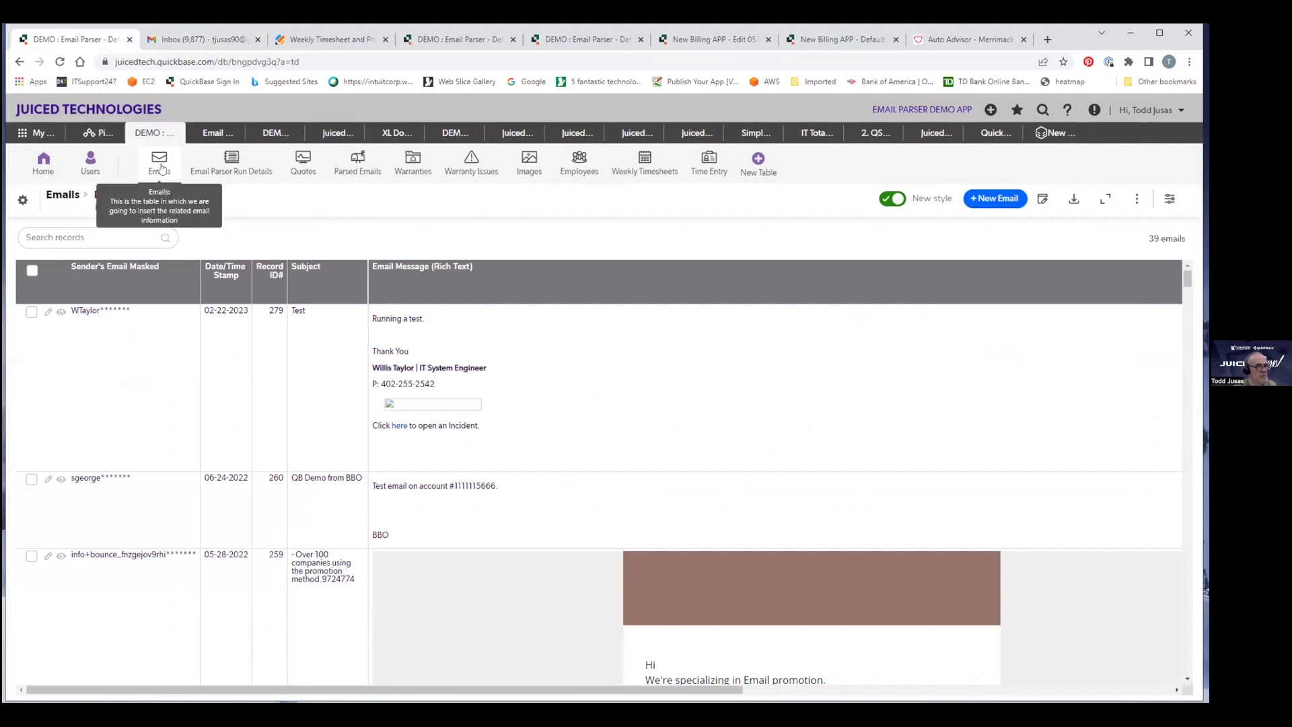
click(161, 168)
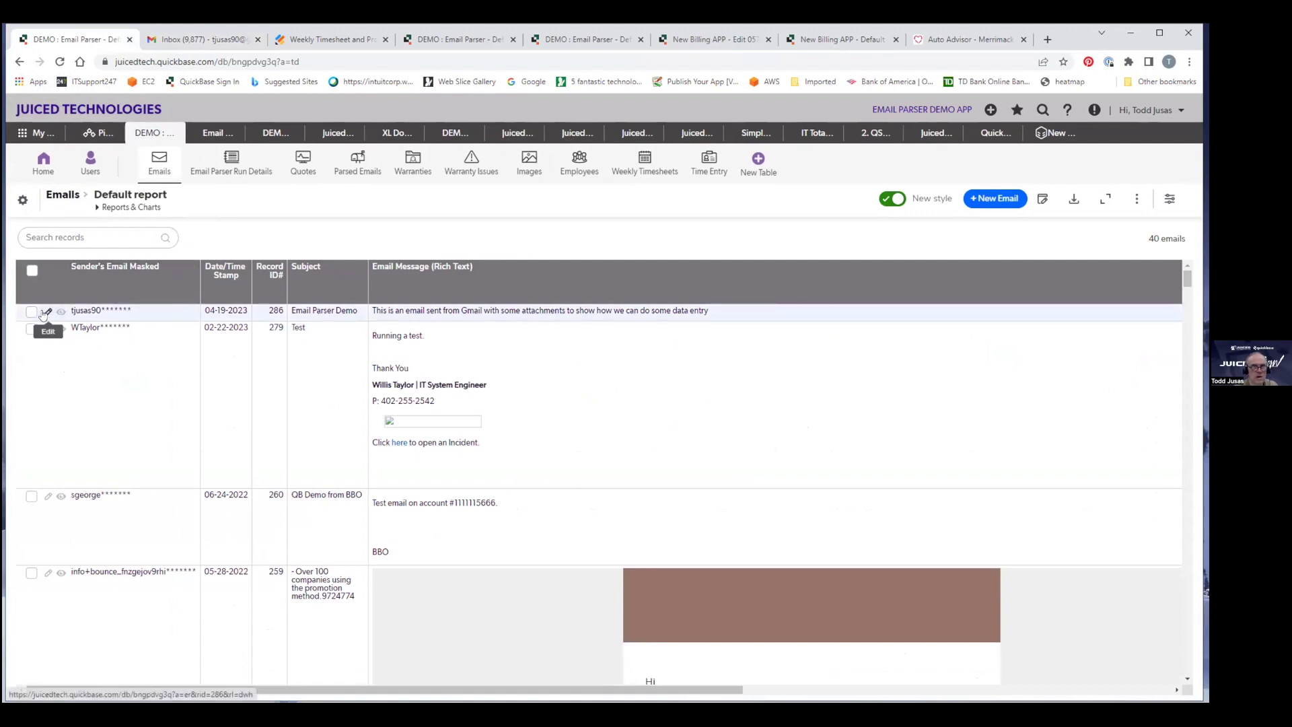
click(47, 313)
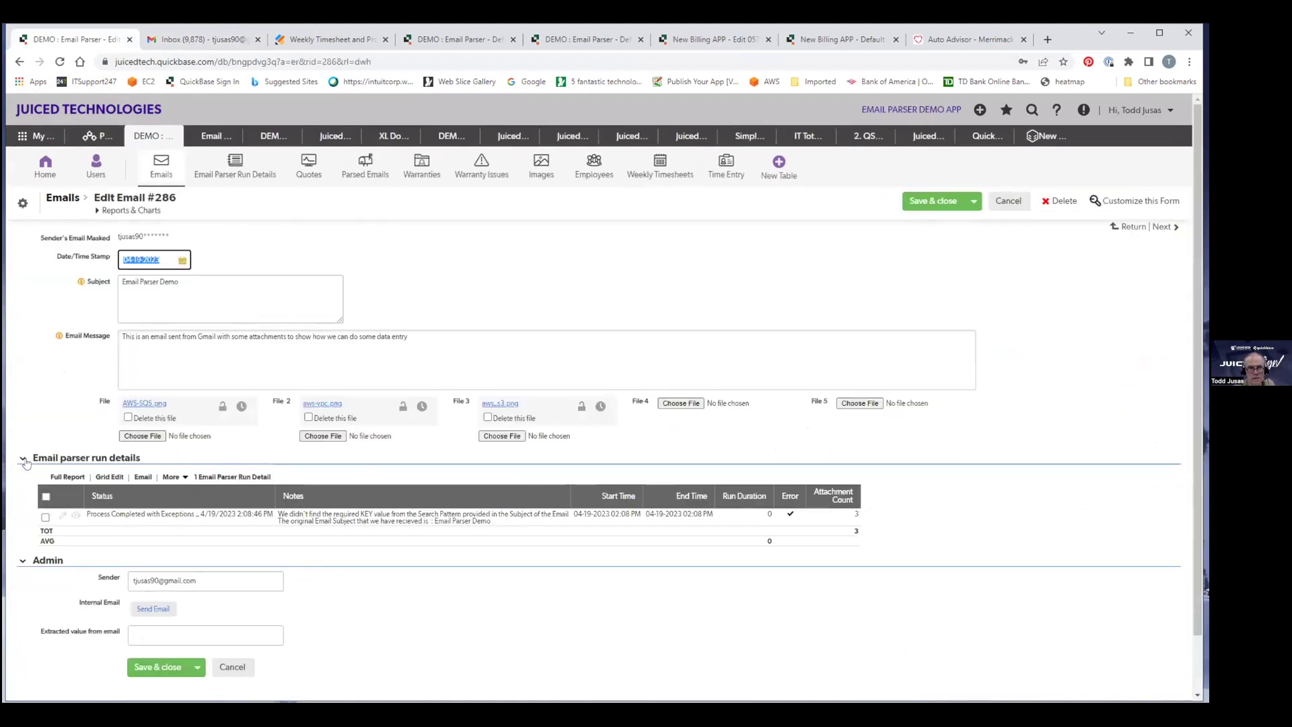
click(25, 459)
click(21, 473)
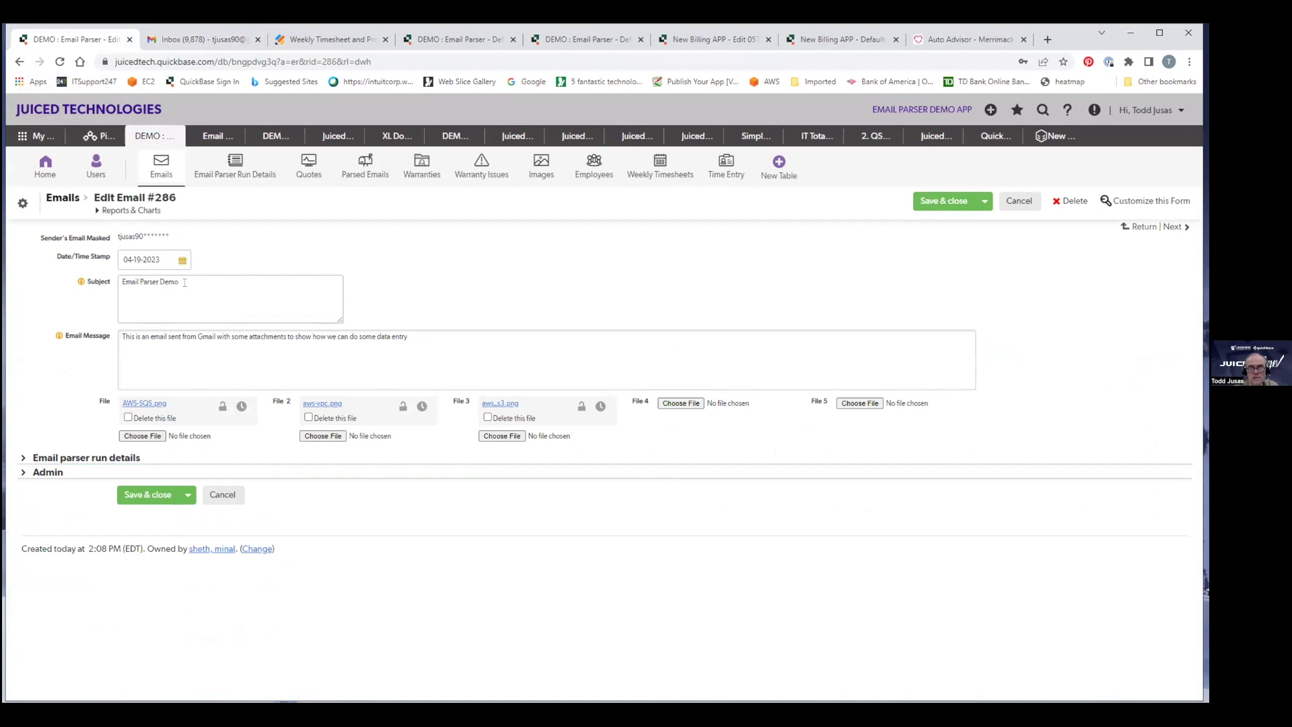
drag(202, 280, 122, 281)
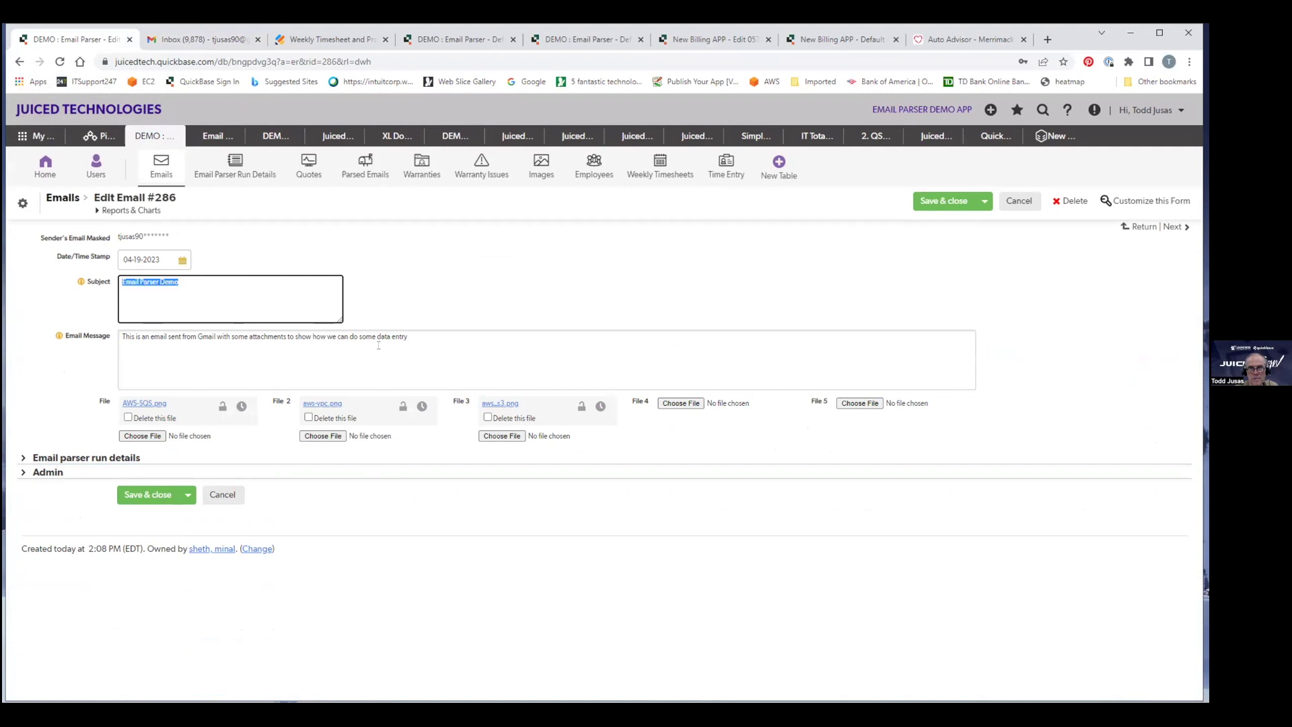
drag(434, 337, 120, 336)
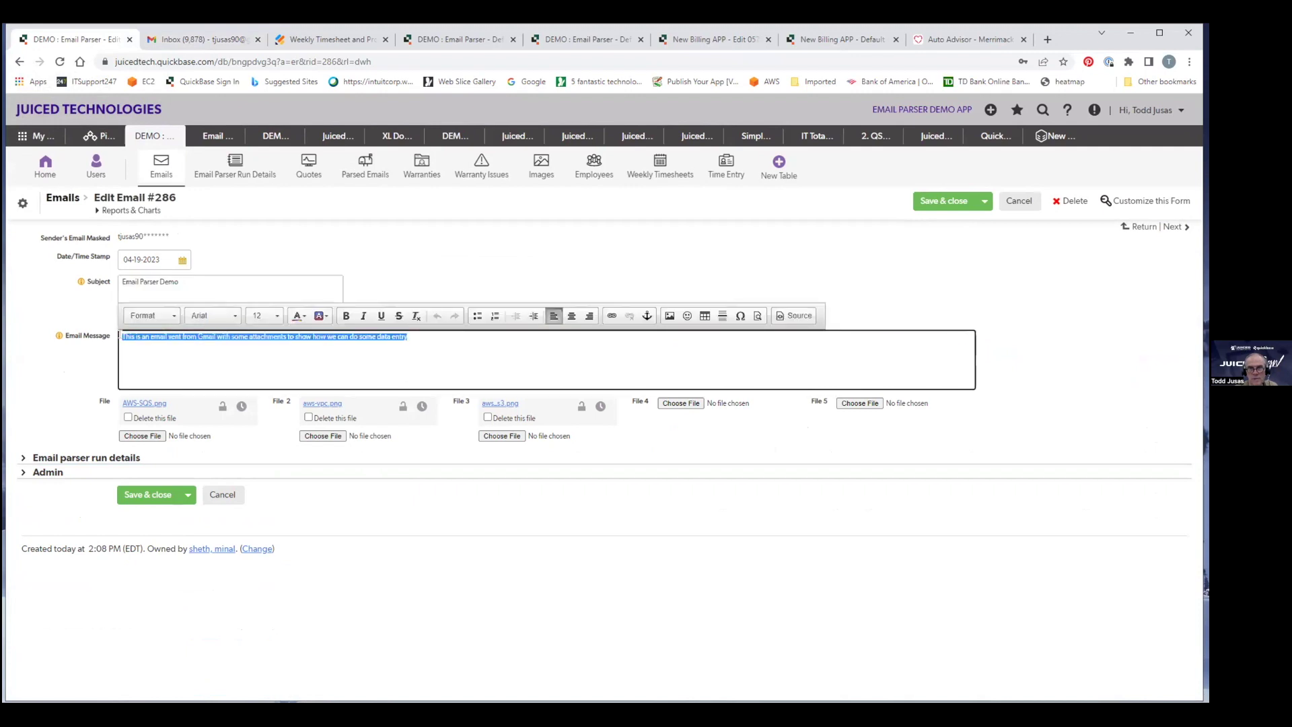
click(1019, 201)
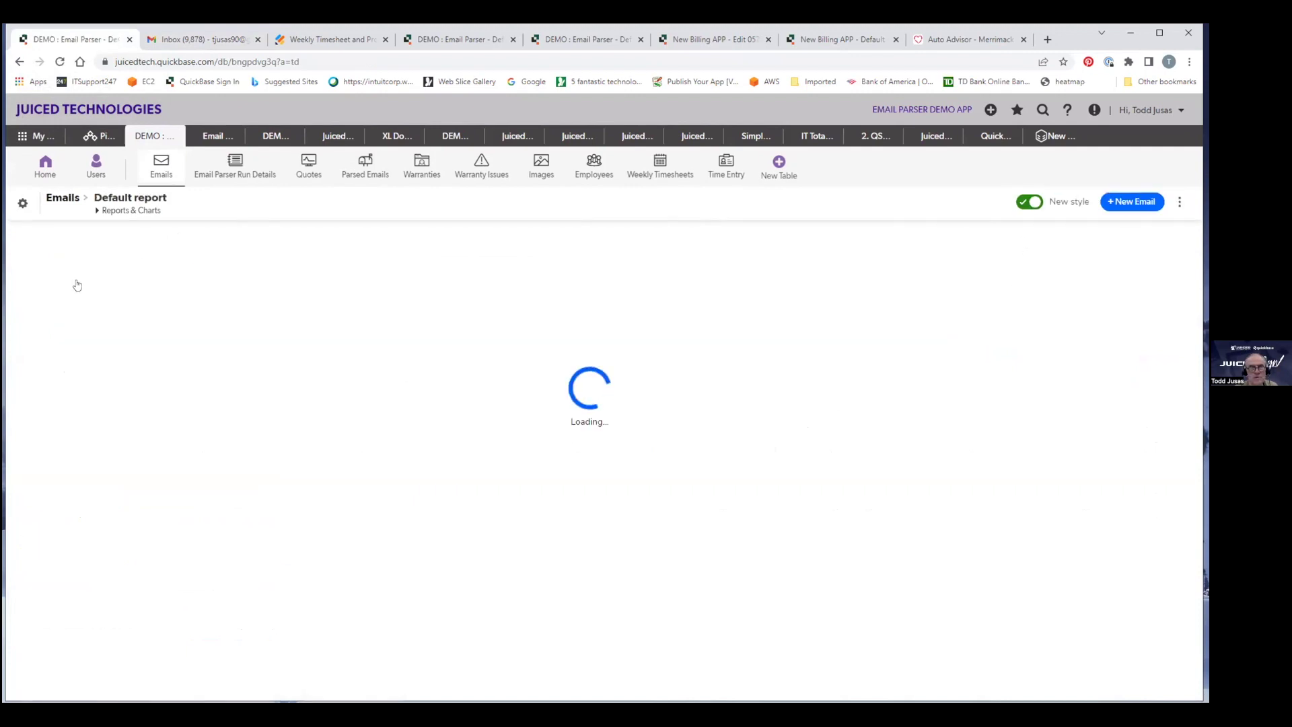
View Email #286 with its three images, then go back to the Gmail inbox.
click(65, 314)
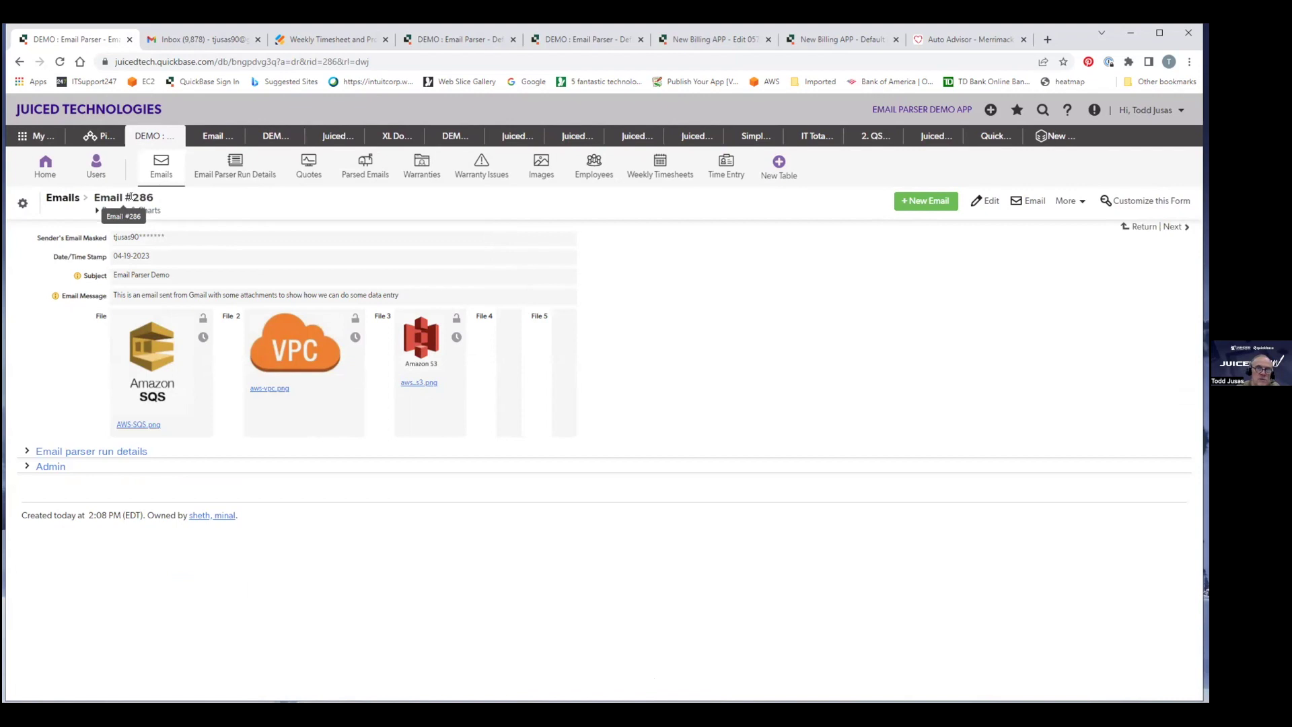
drag(132, 197, 153, 198)
click(187, 44)
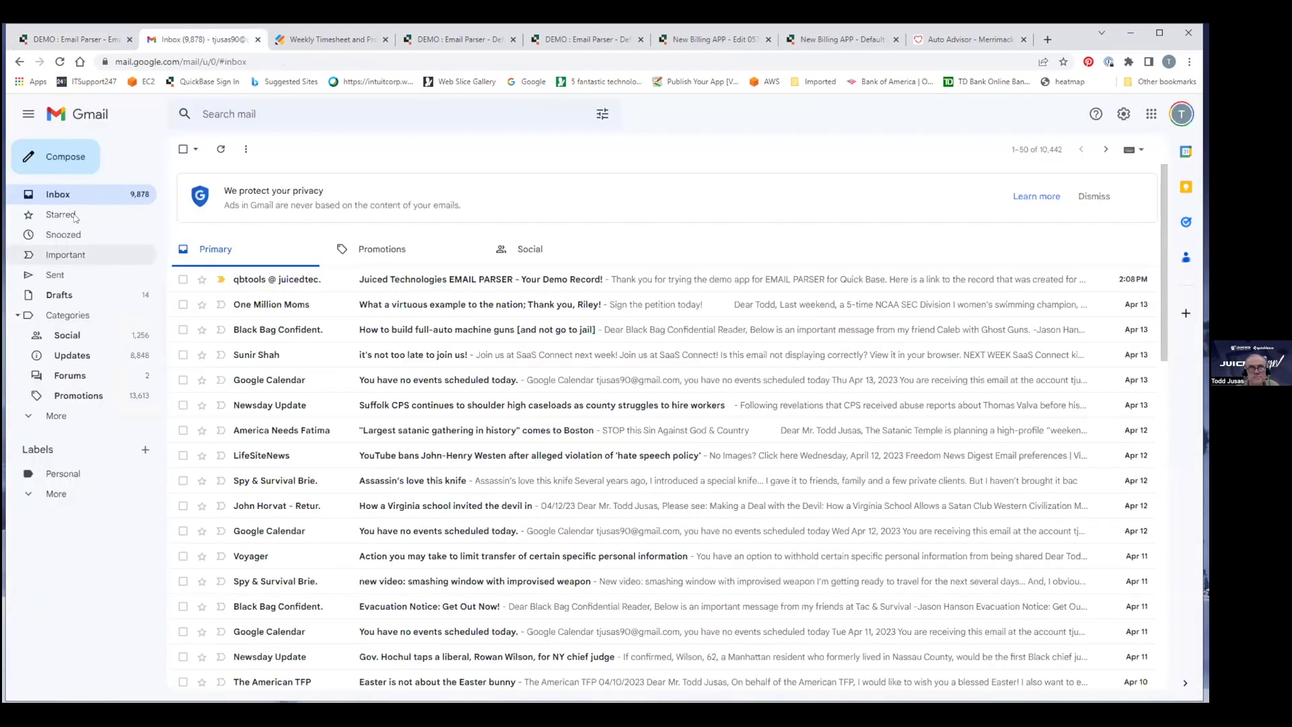
Compose a parser-address email titled 'Email Parser to update' with body 'THis is new tex'.
click(66, 161)
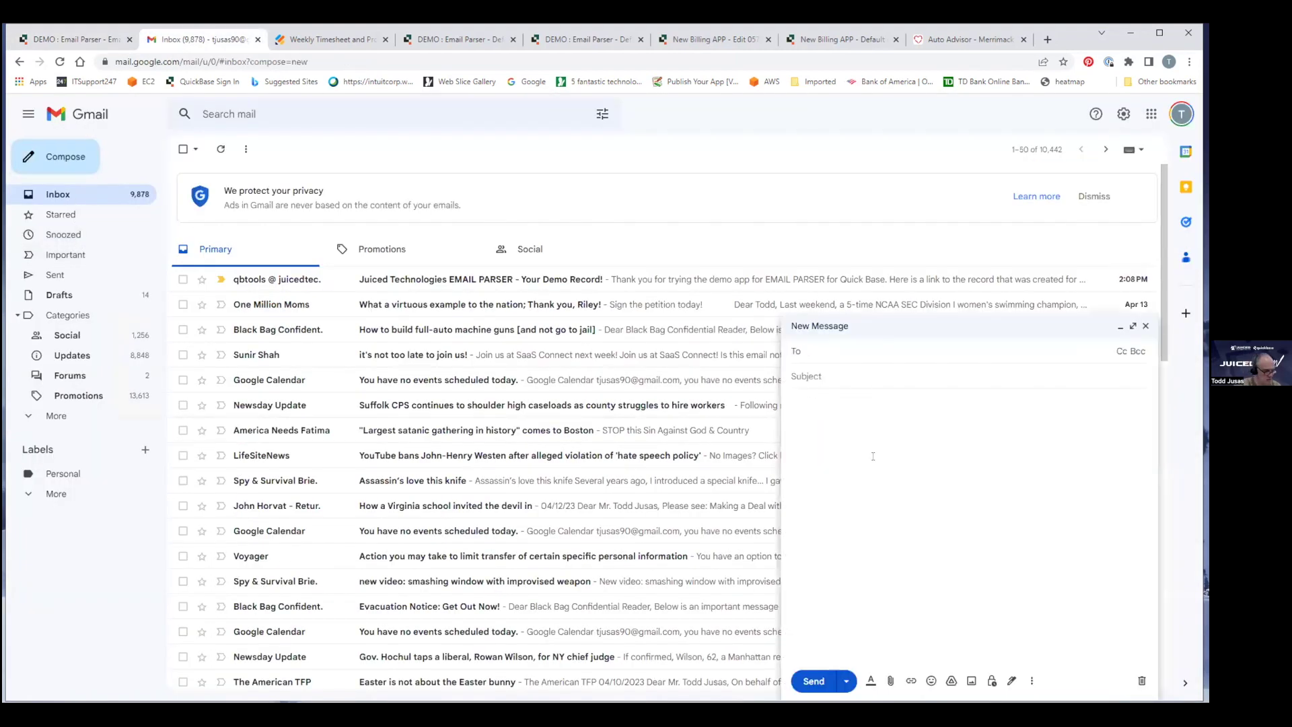
text(d)
key(Tab)
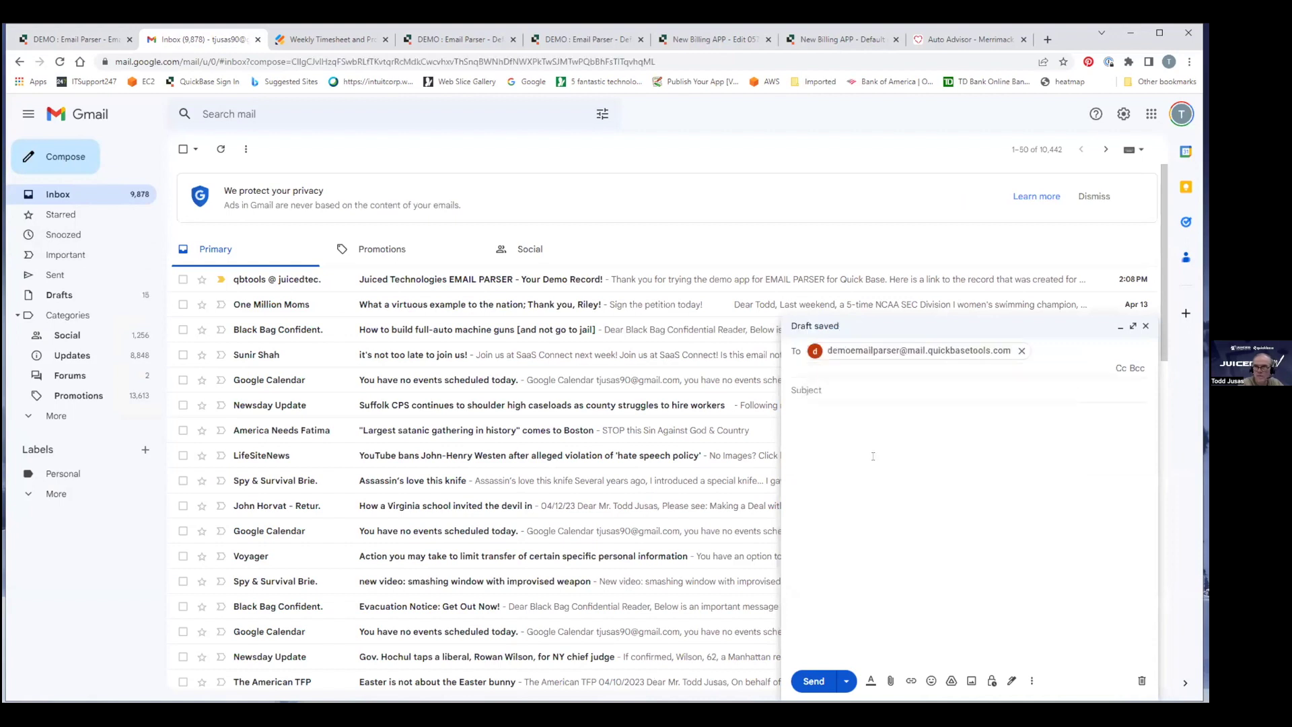
text(E)
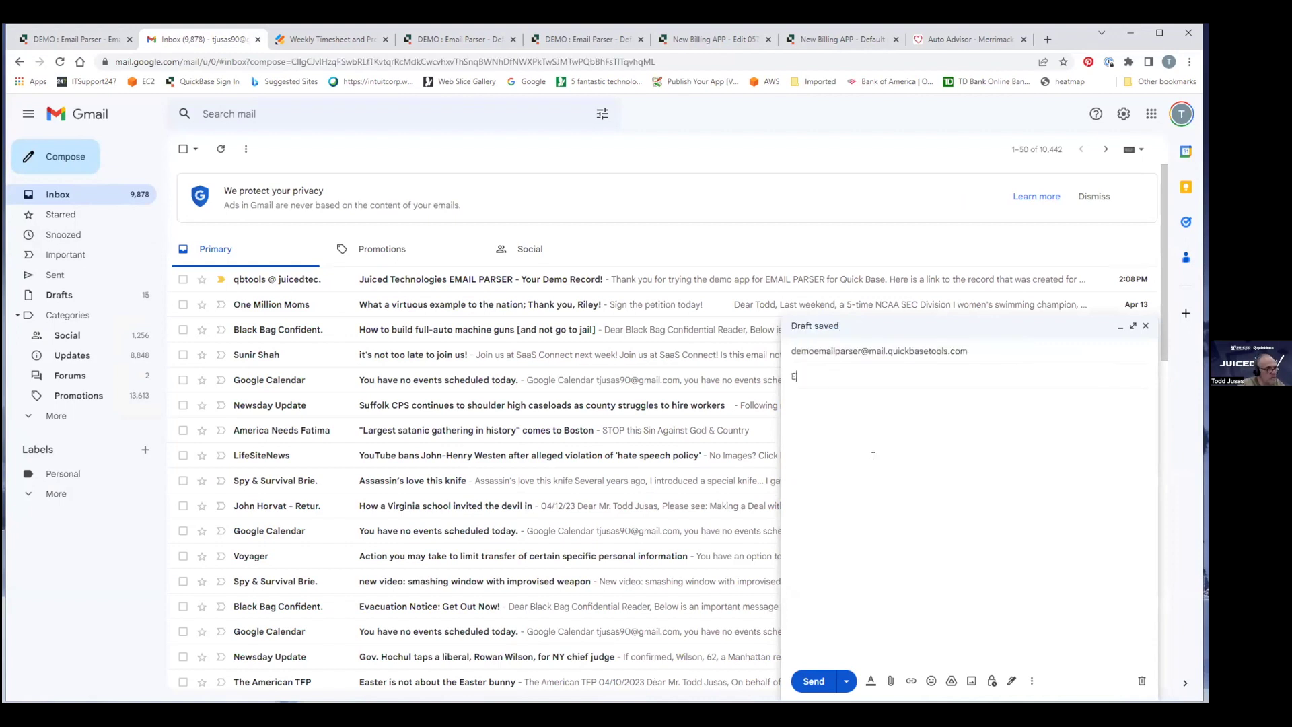
text(mail Parser to update)
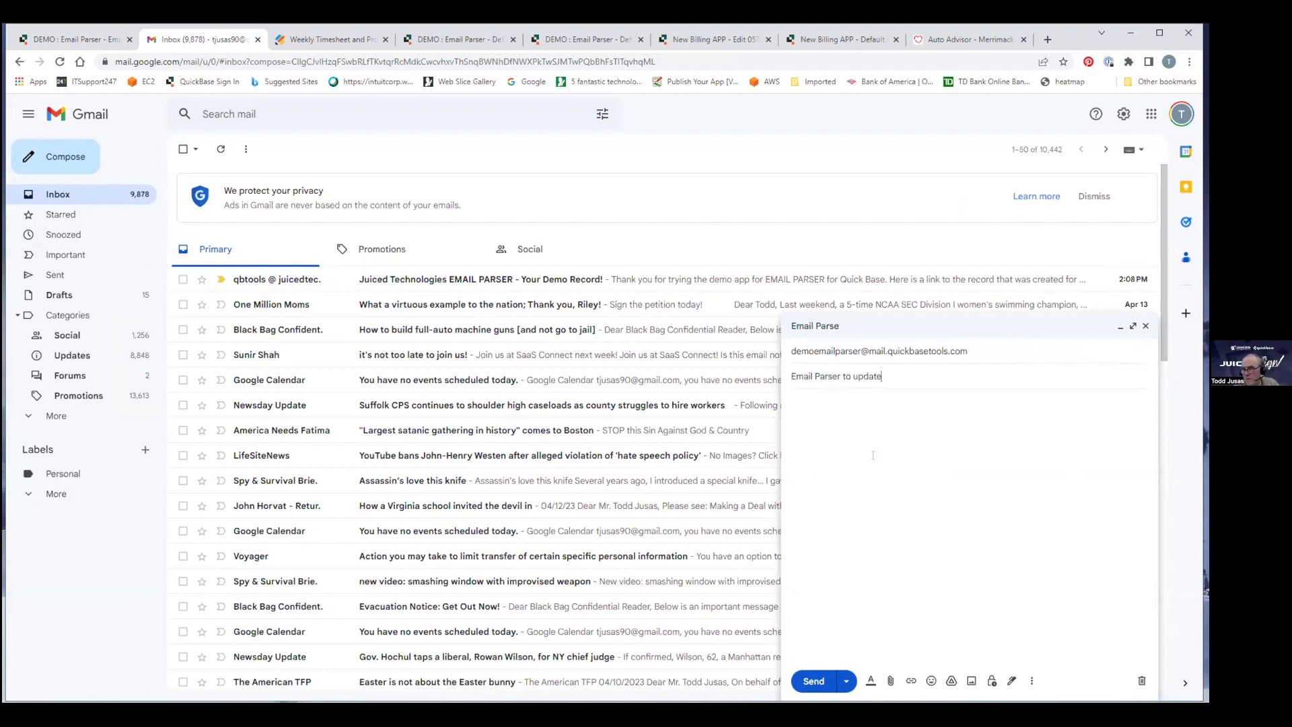
click(852, 413)
text(THis is new text)
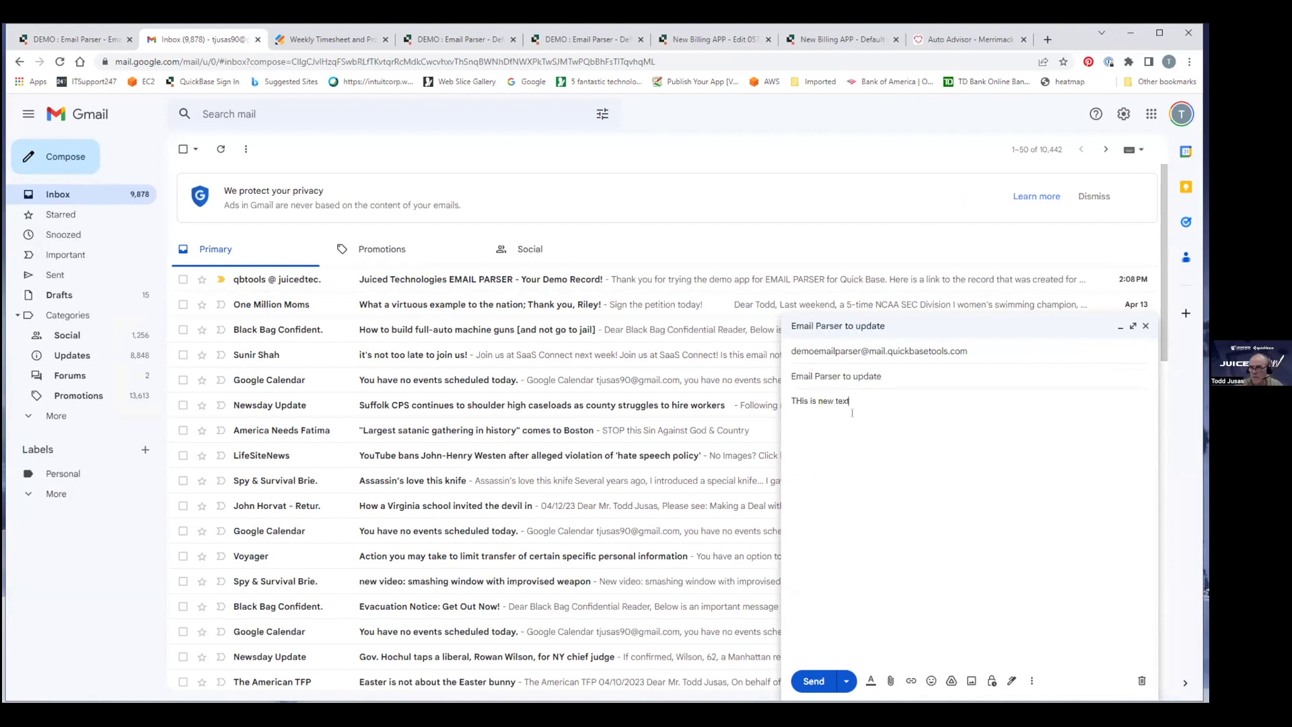
Attach cloudflare.jpg, change the subject to 'Email Parser to update: Key 286', and send it.
click(890, 680)
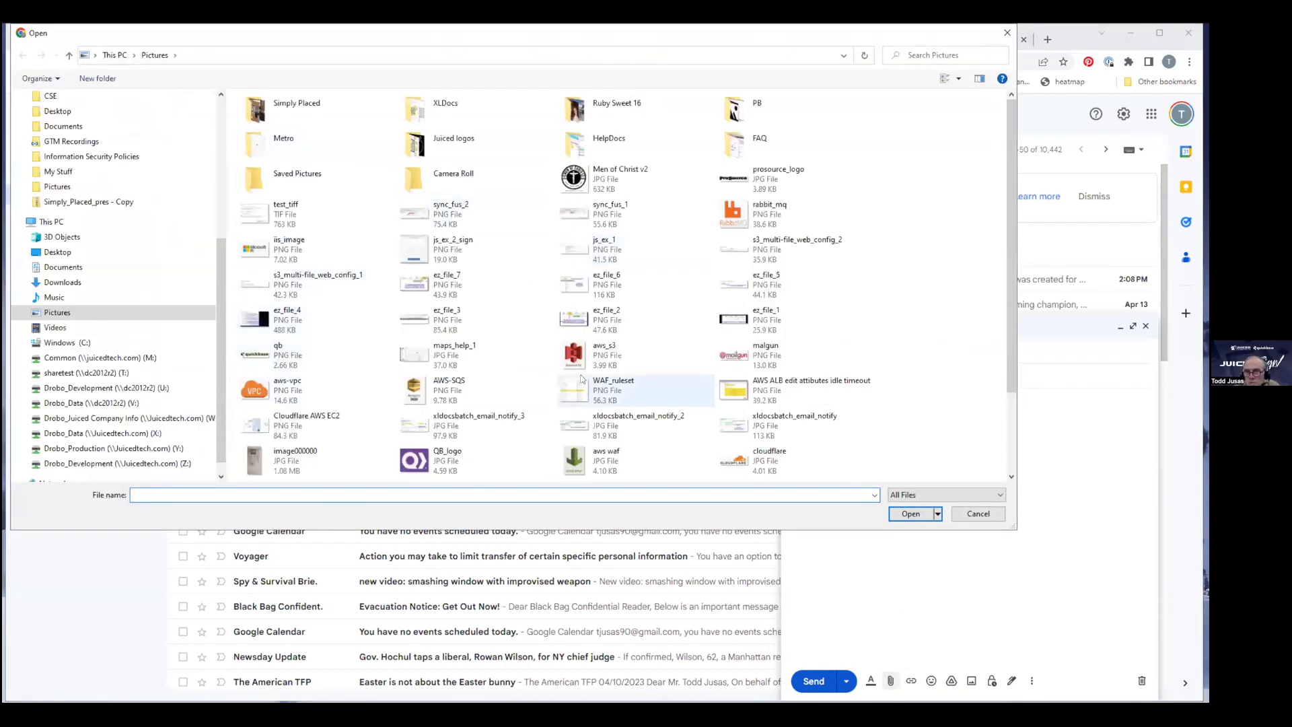
click(754, 460)
click(910, 513)
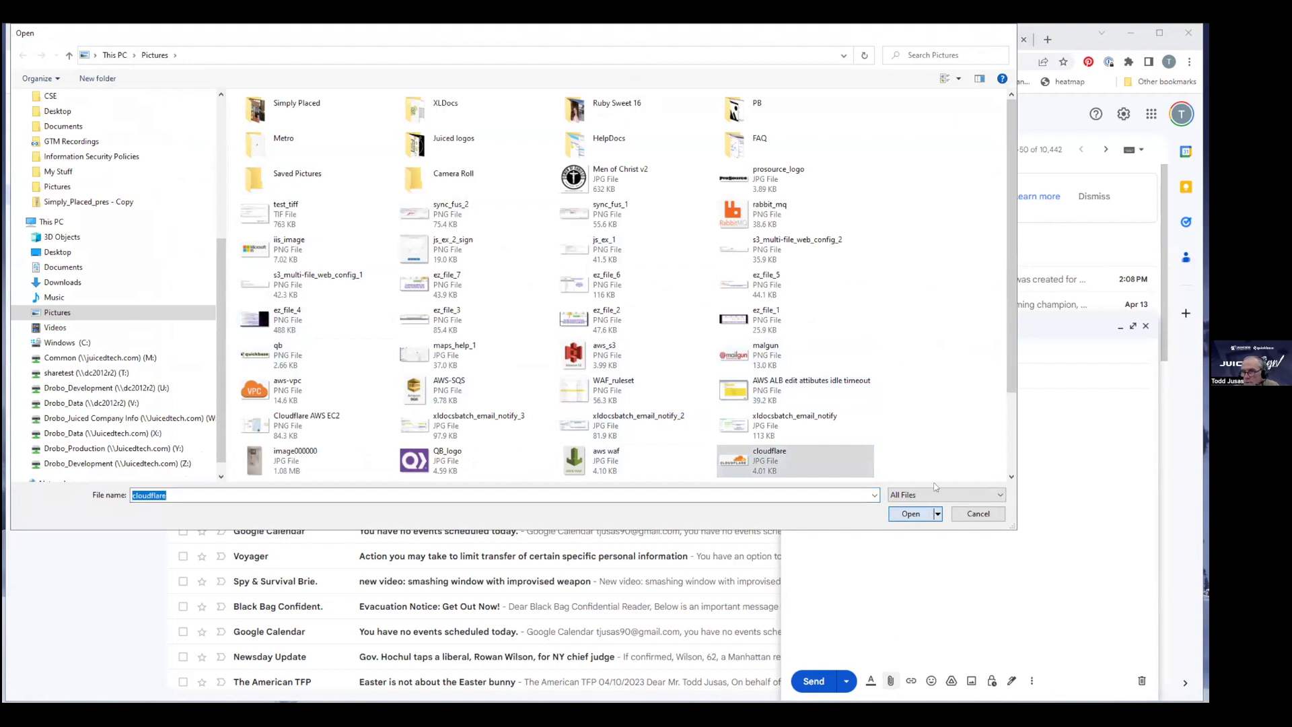
text(Key 286)
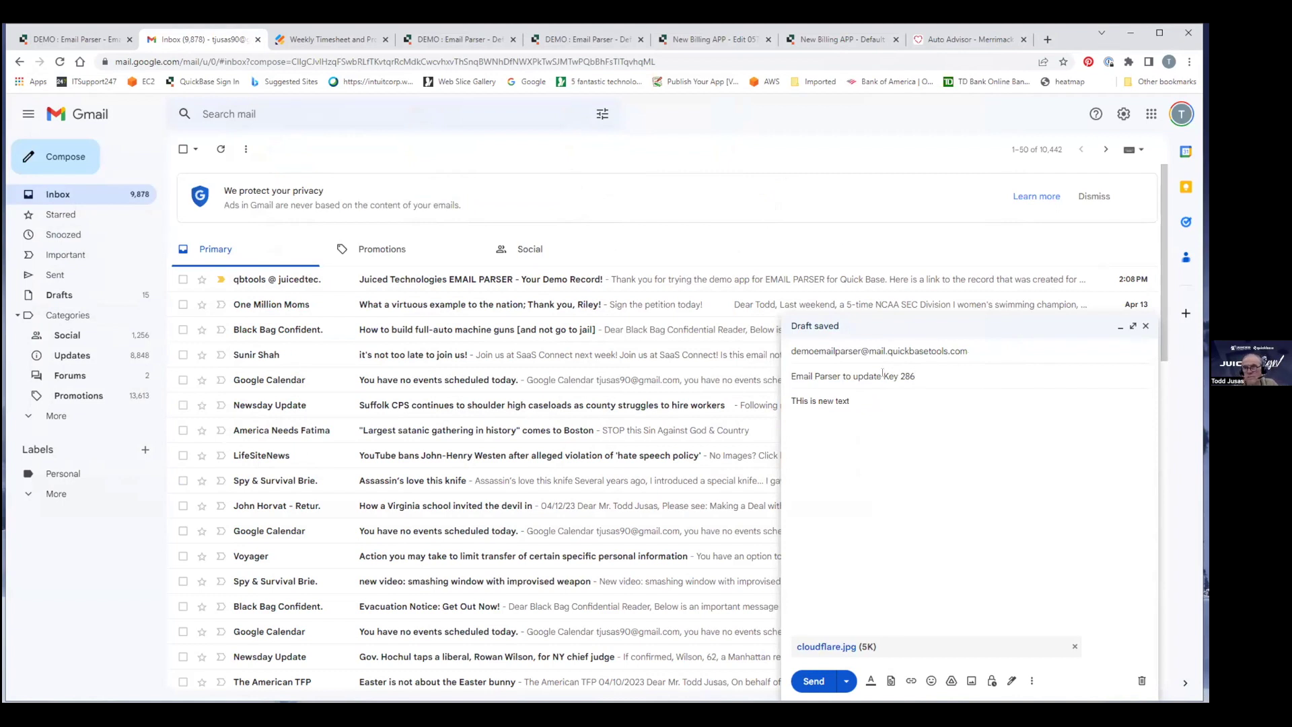
text(:)
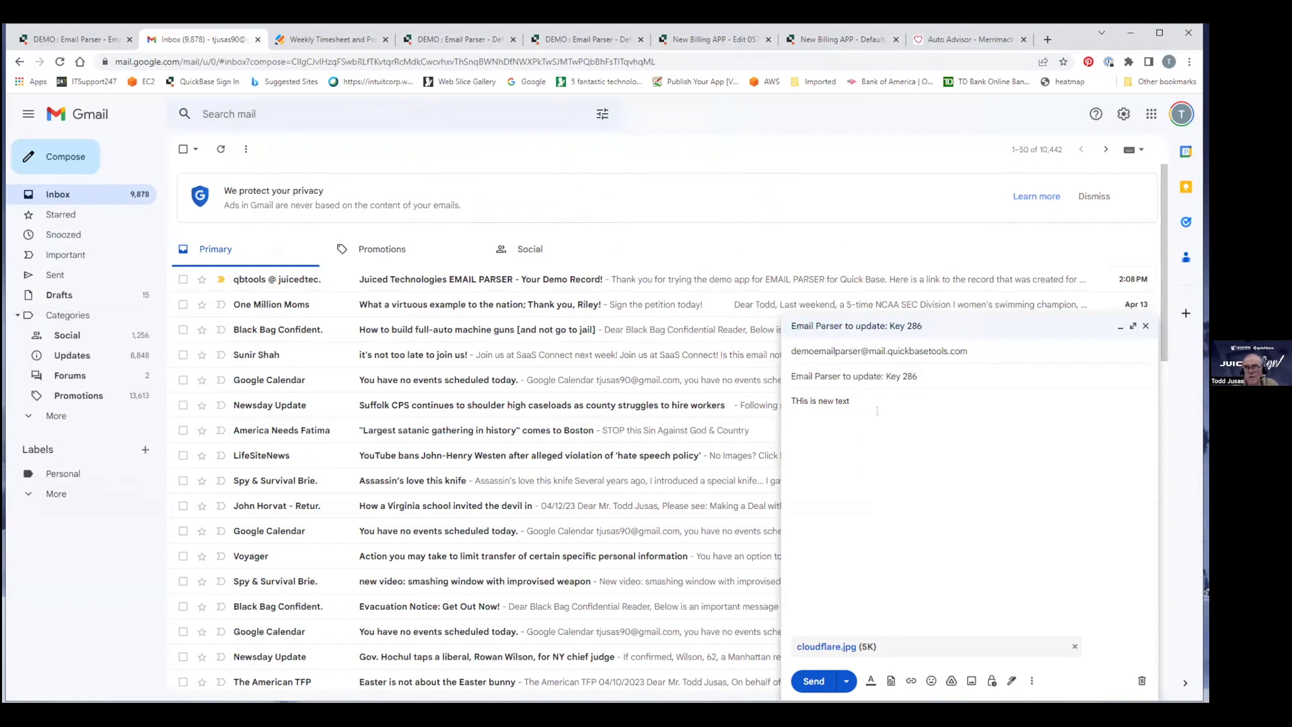
click(814, 681)
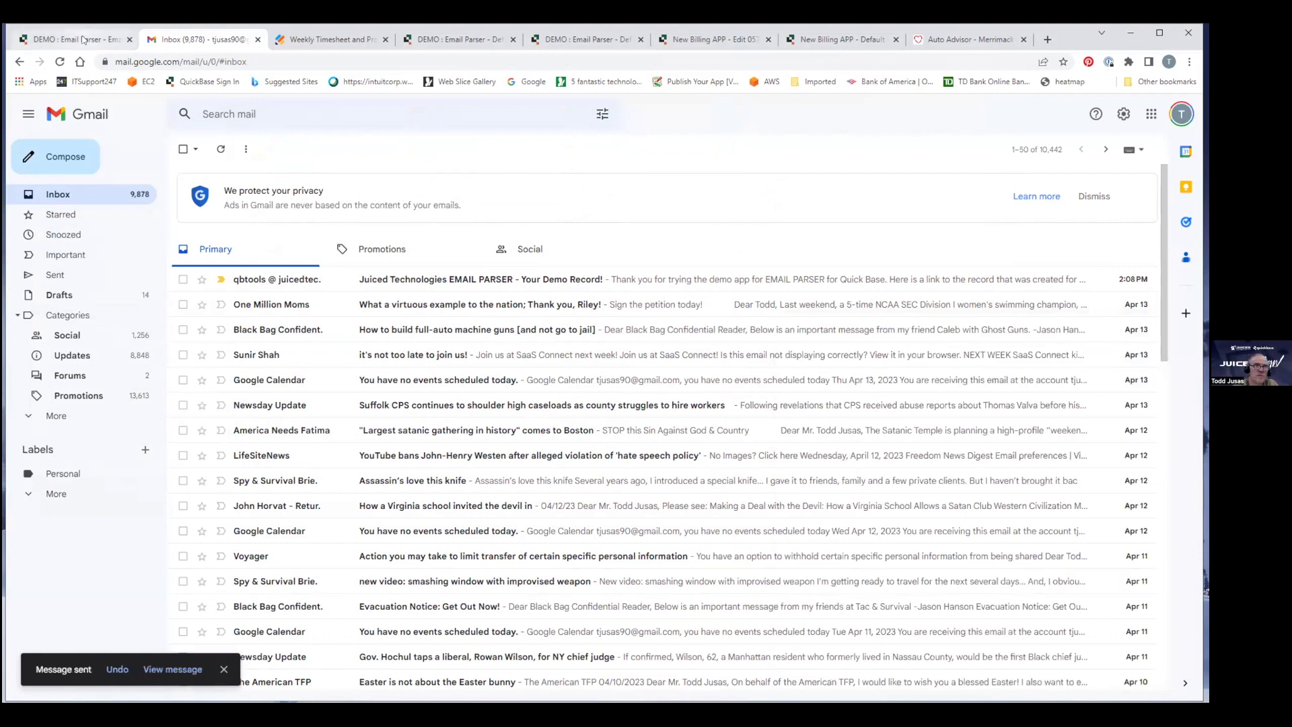
click(84, 39)
Reload Email #286 repeatedly waiting for the update, then check Gmail's Sent folder.
click(60, 62)
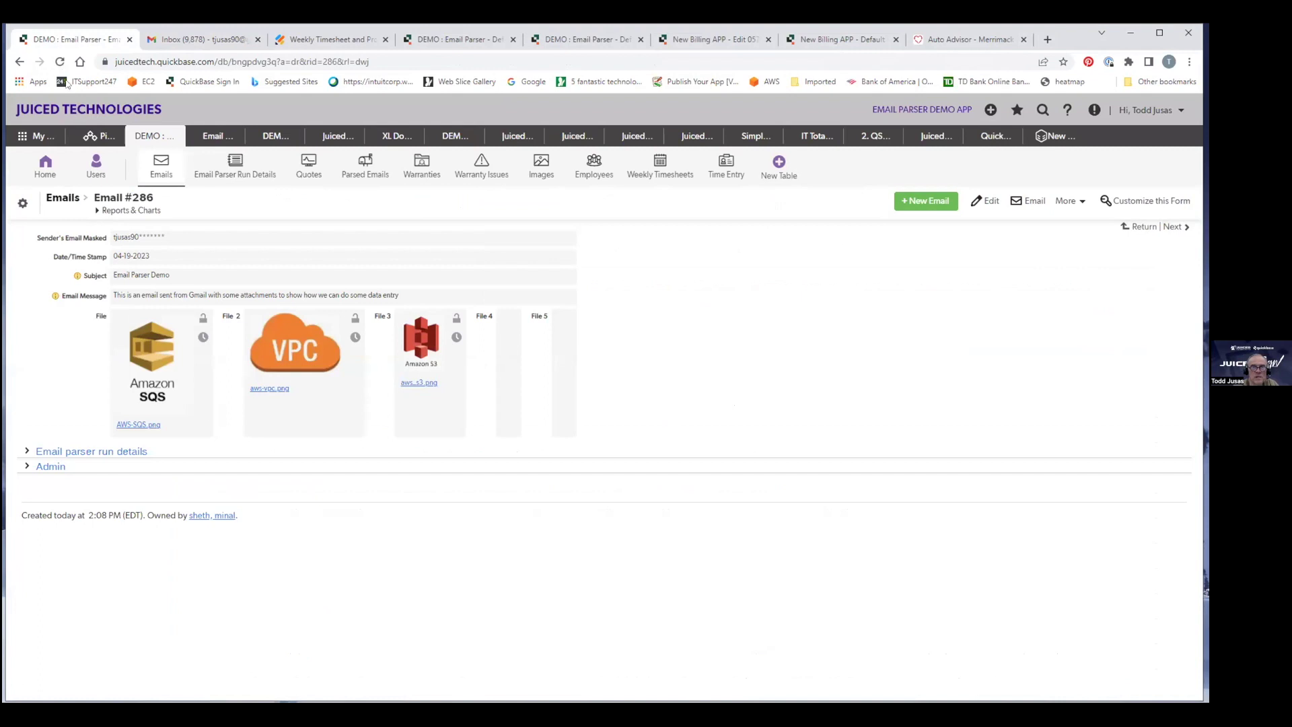
click(60, 61)
click(61, 62)
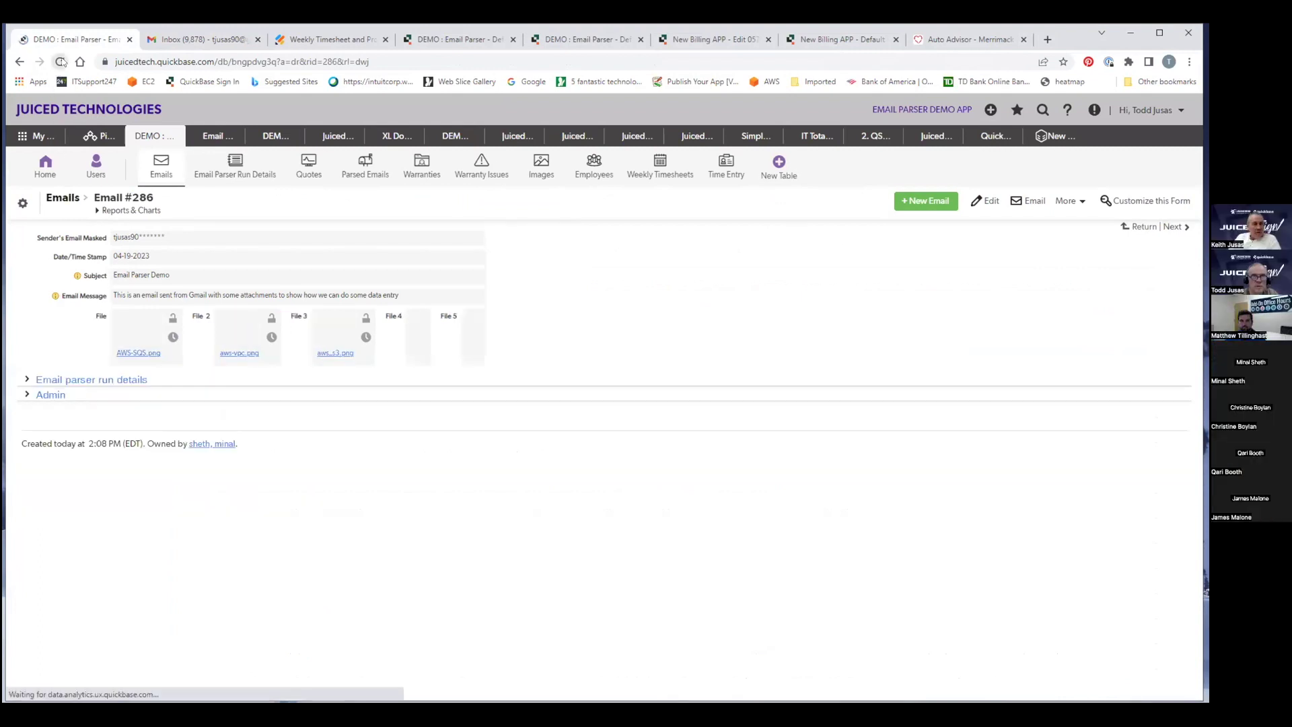
click(61, 62)
click(61, 62)
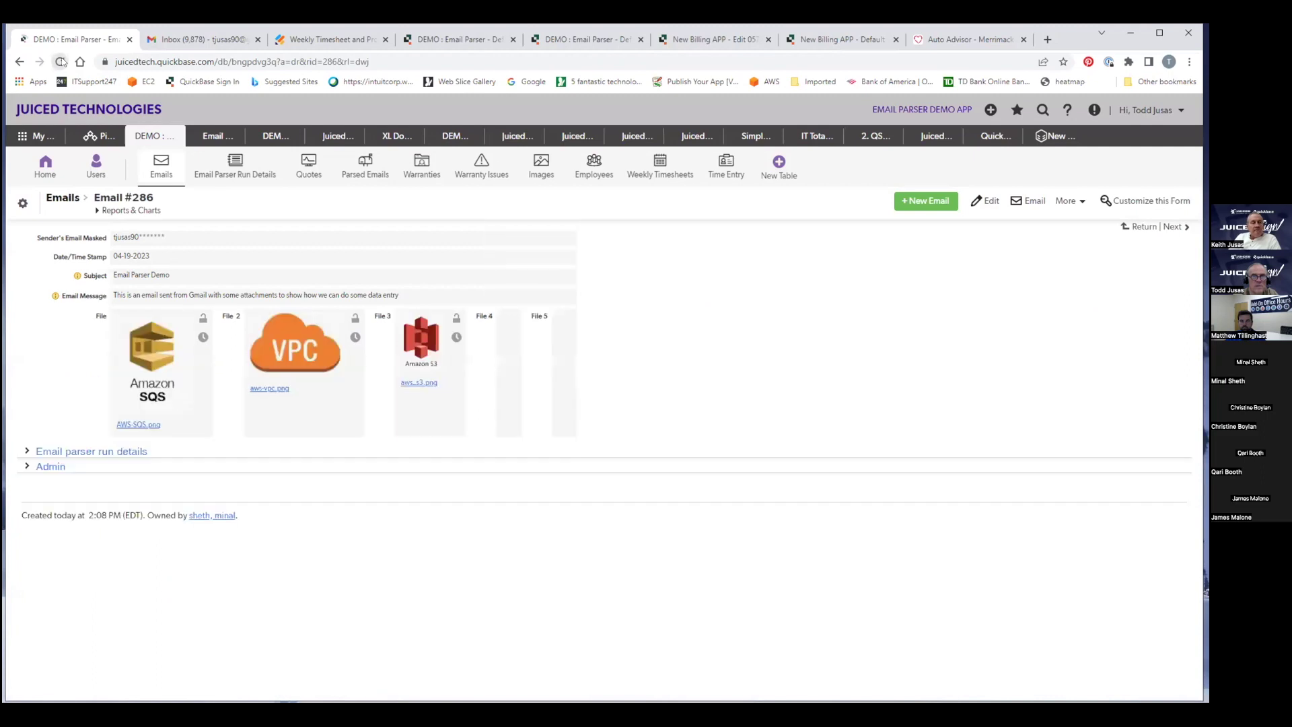
click(61, 62)
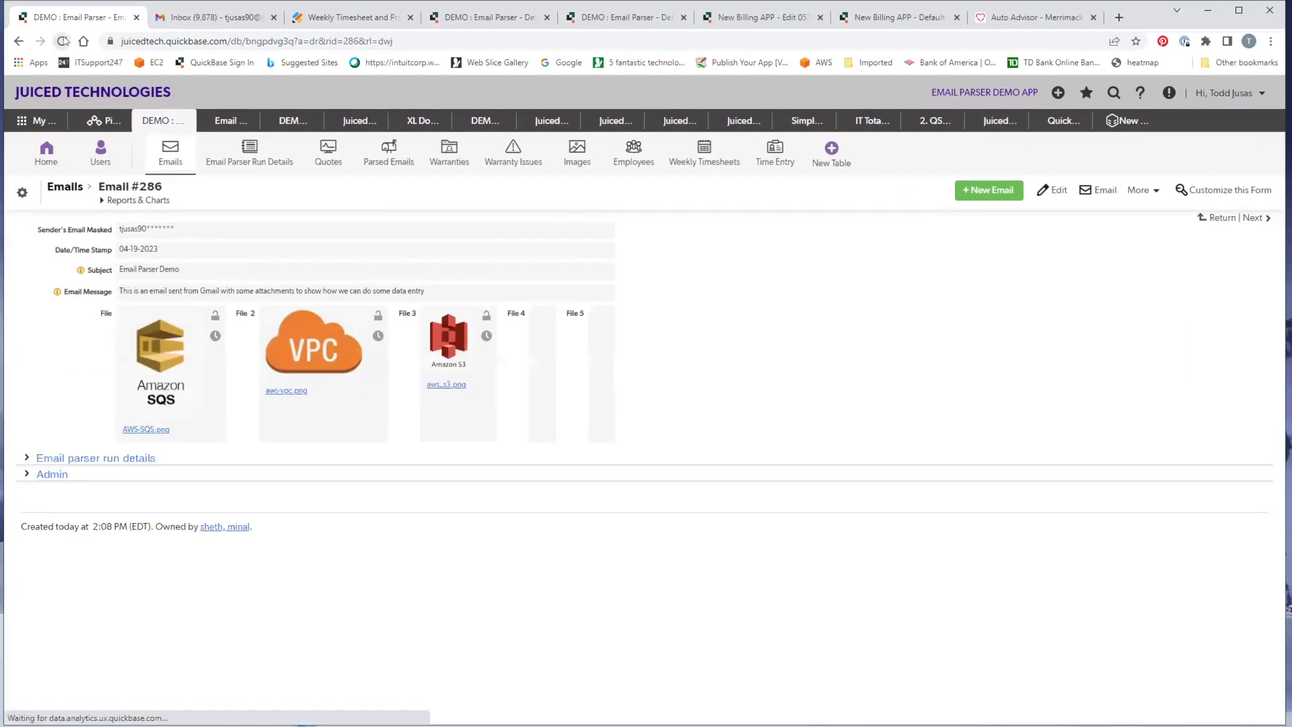
click(61, 62)
click(62, 62)
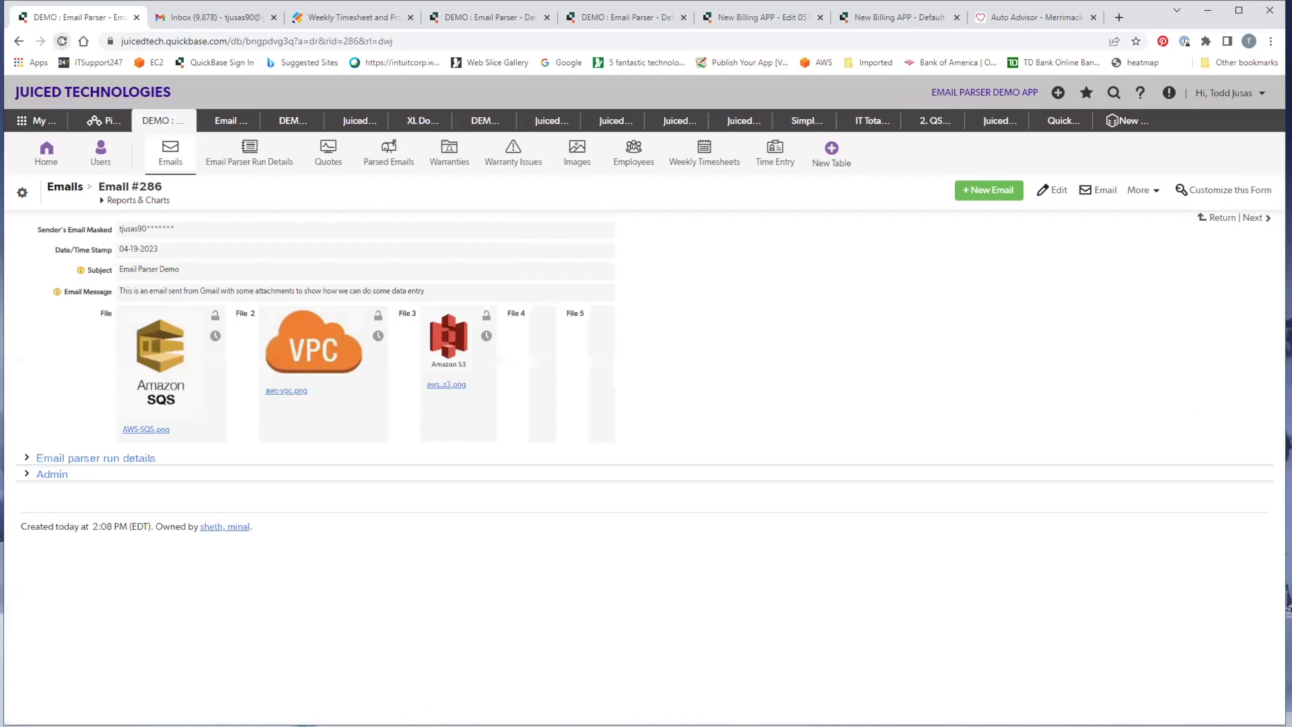
click(187, 14)
click(61, 278)
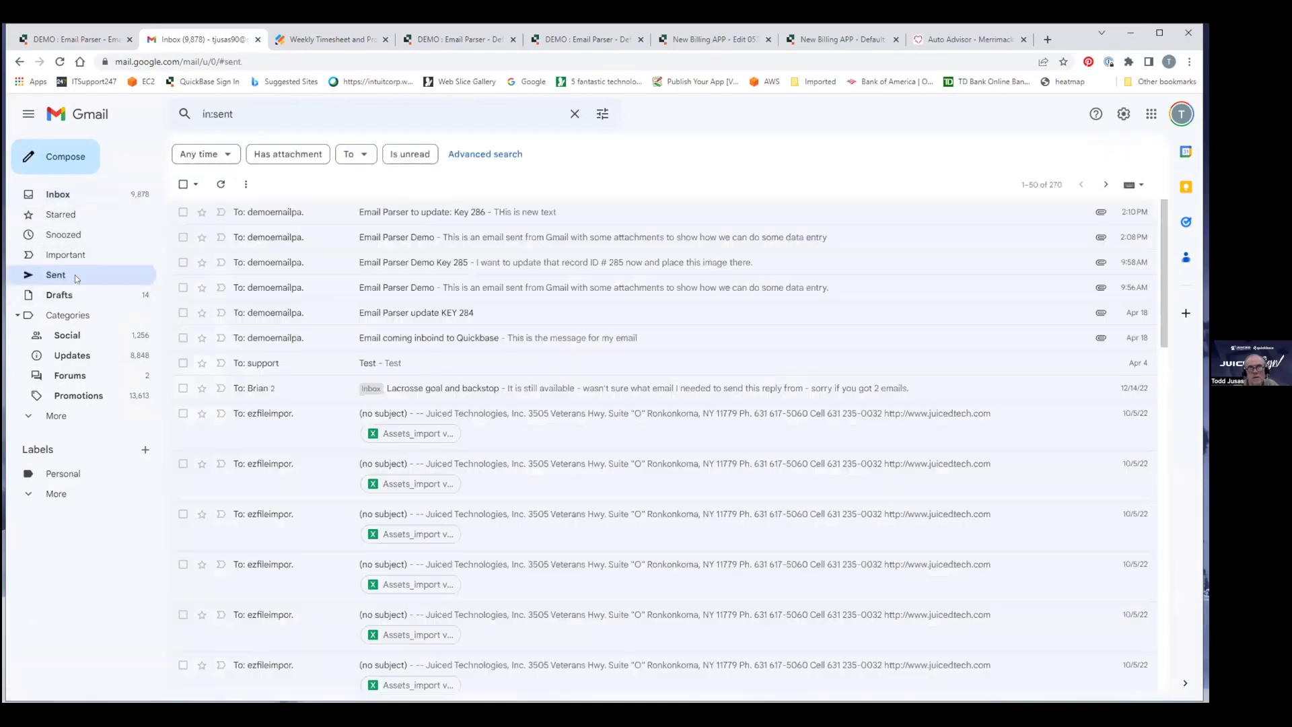
Reload Email #286 to confirm its updated message and Cloudflare image, then open the Weekly Timesheet form.
click(67, 35)
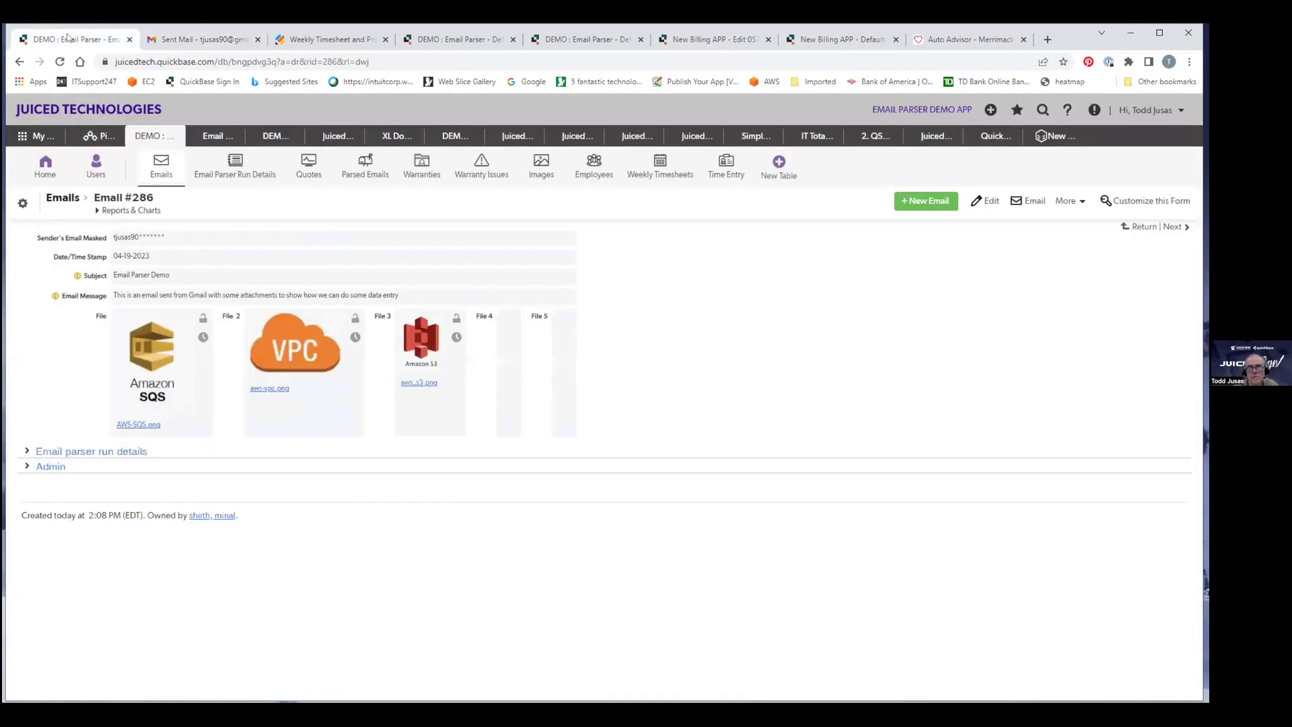
click(61, 61)
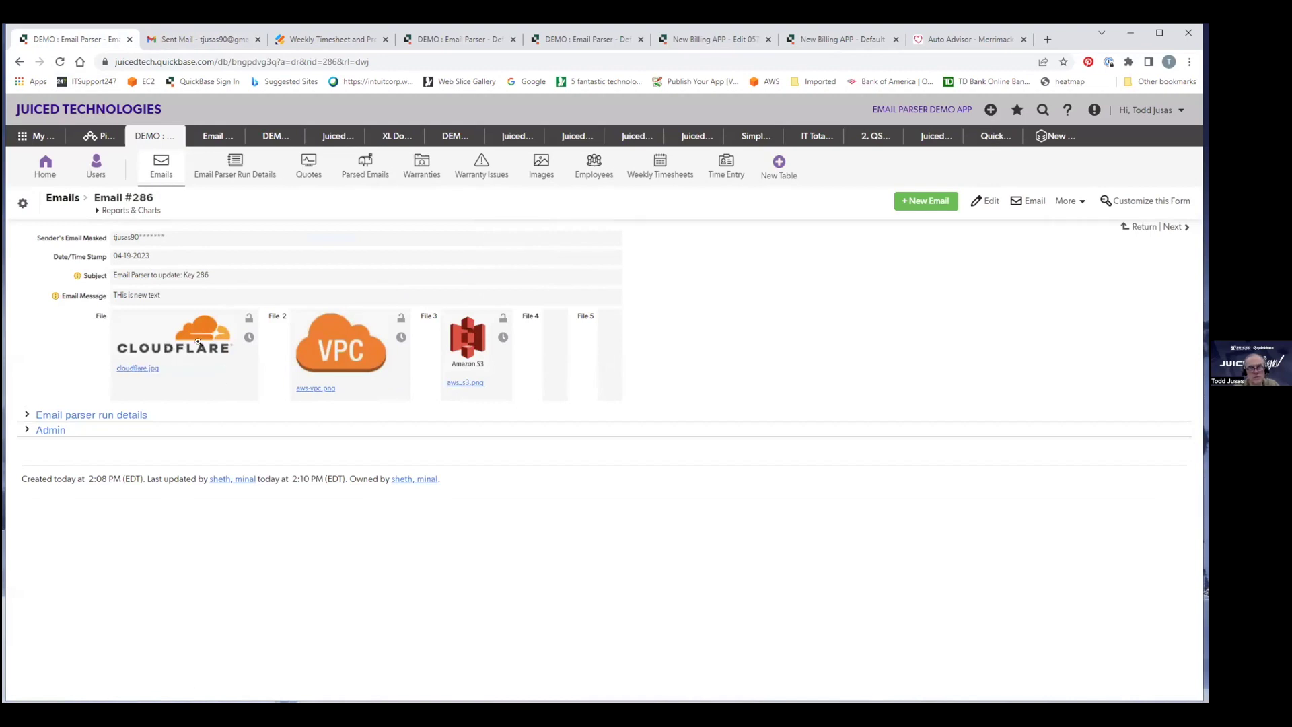
mouse_move(112, 295)
mouse_down()
mouse_move(163, 295)
mouse_move(112, 295)
mouse_up()
click(177, 300)
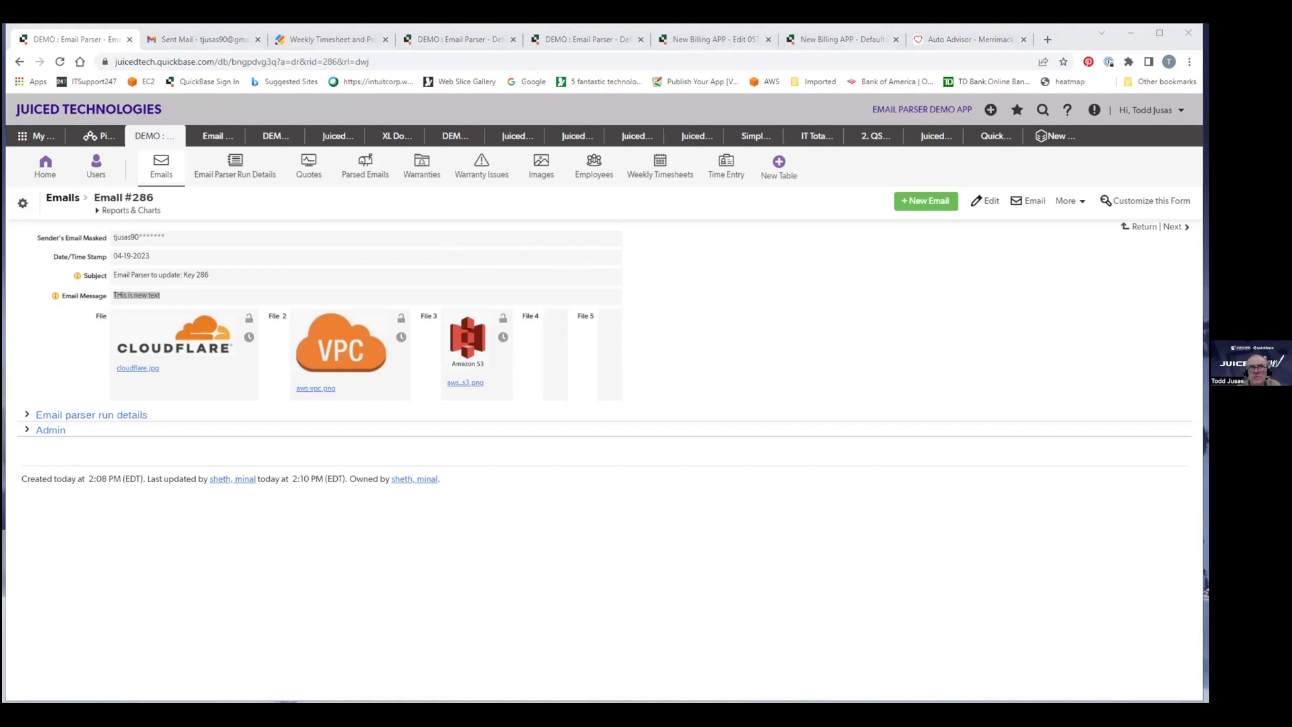
click(288, 40)
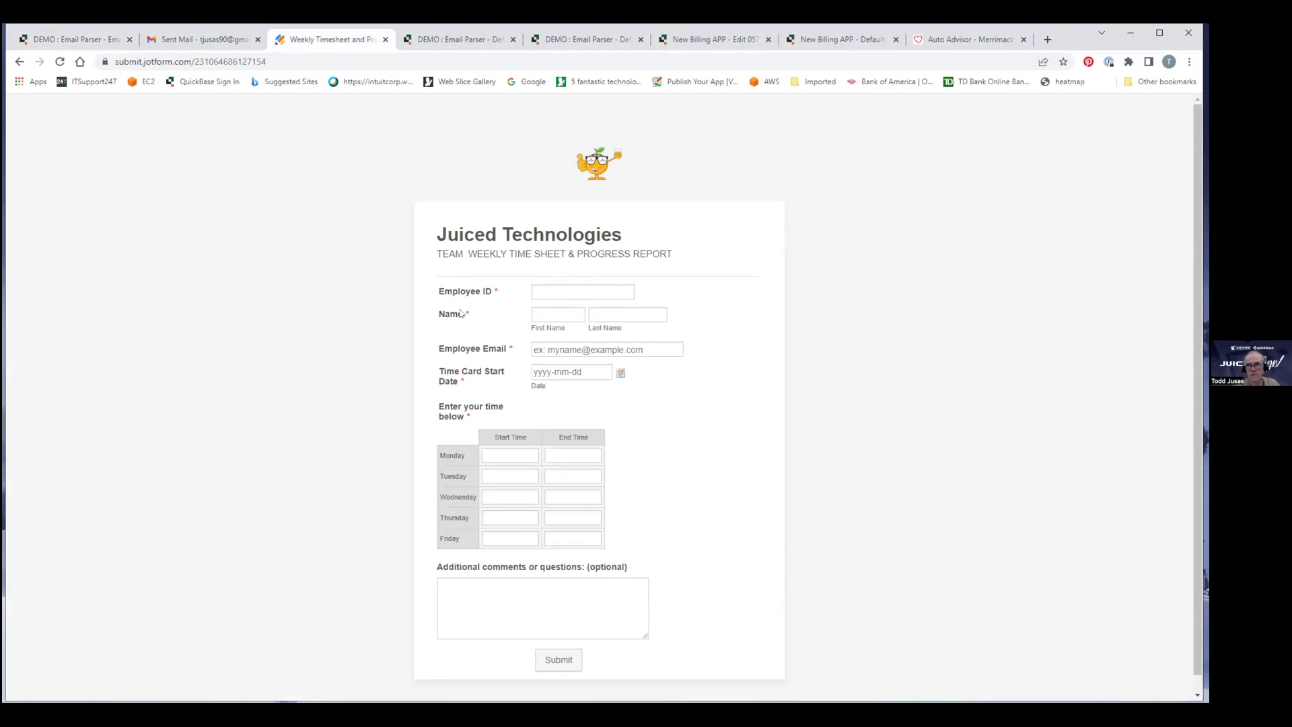
Fill in the employee ID, first and last name, email, and an April 17 start date.
click(559, 290)
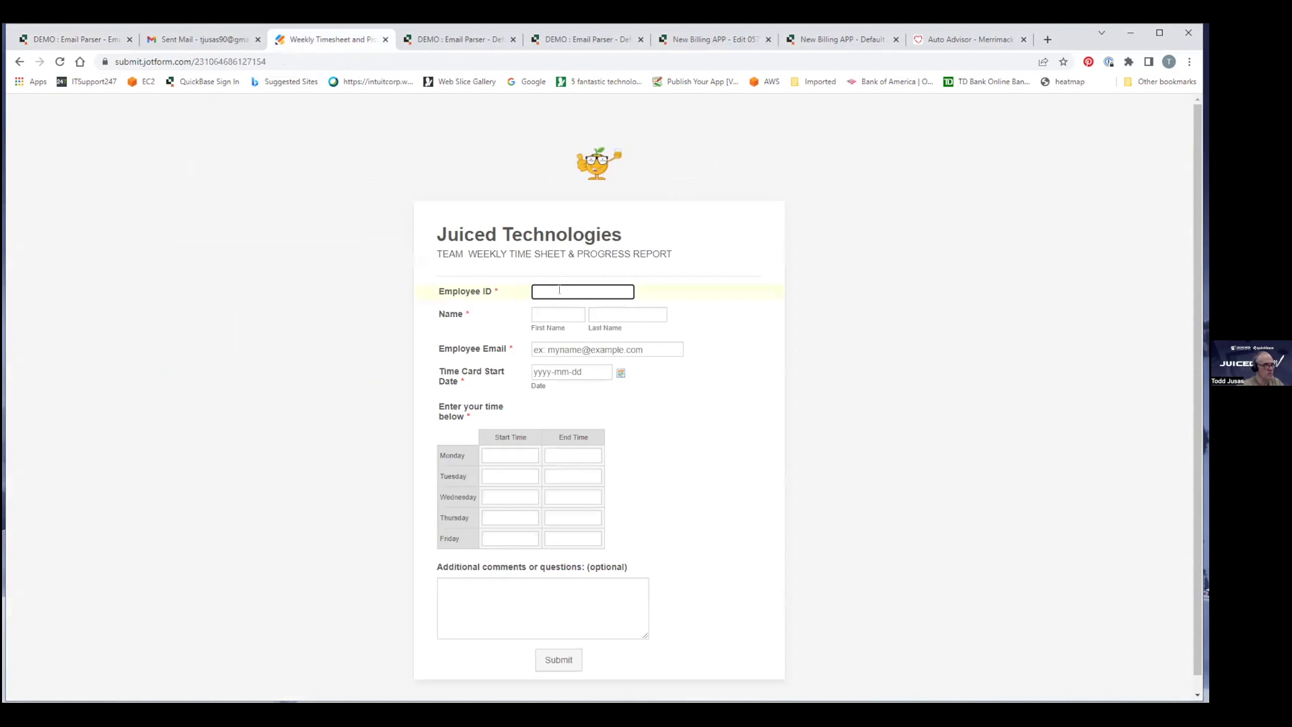
text(003245)
key(Tab)
key(Tab)
key(Tab)
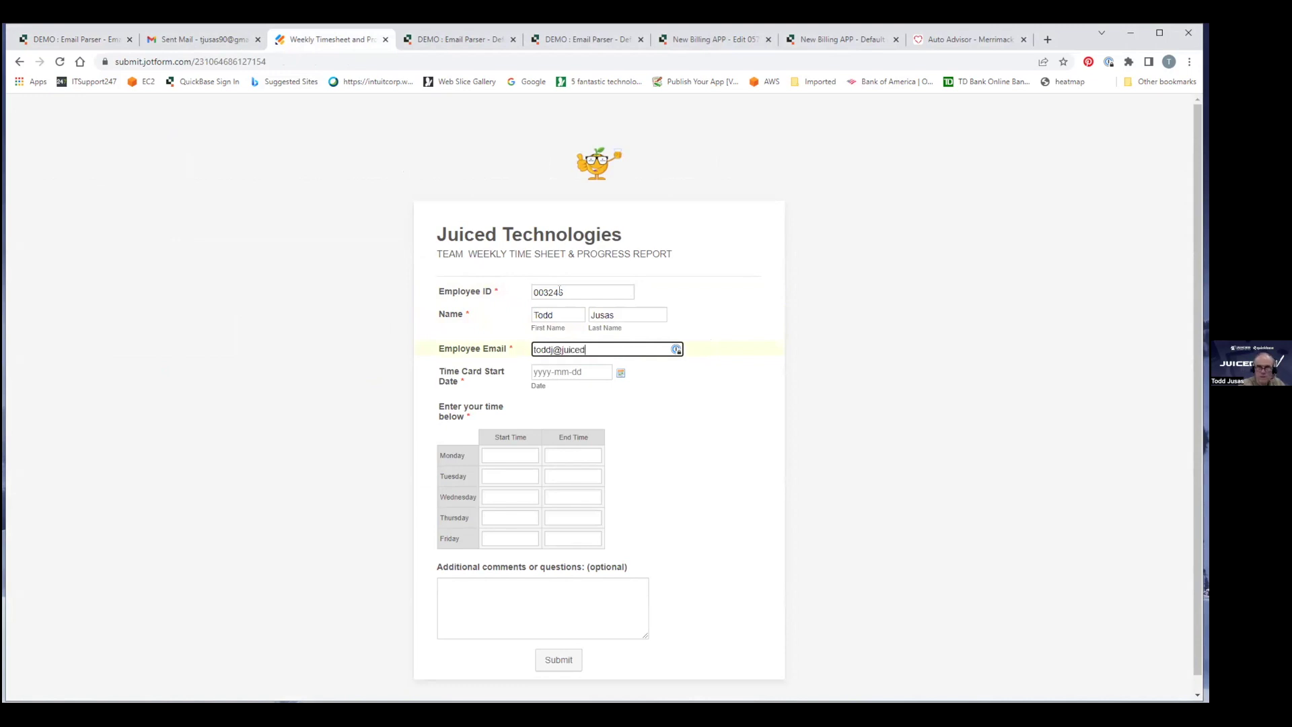
key(Tab)
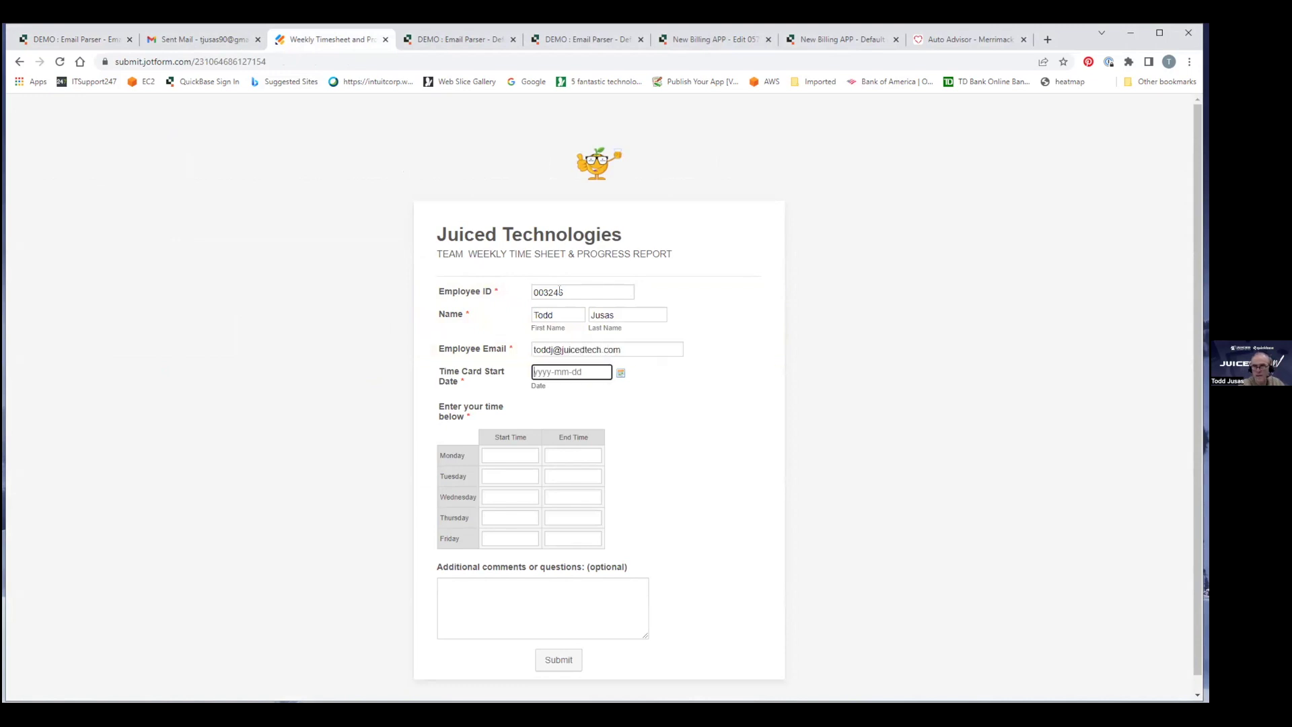
click(620, 372)
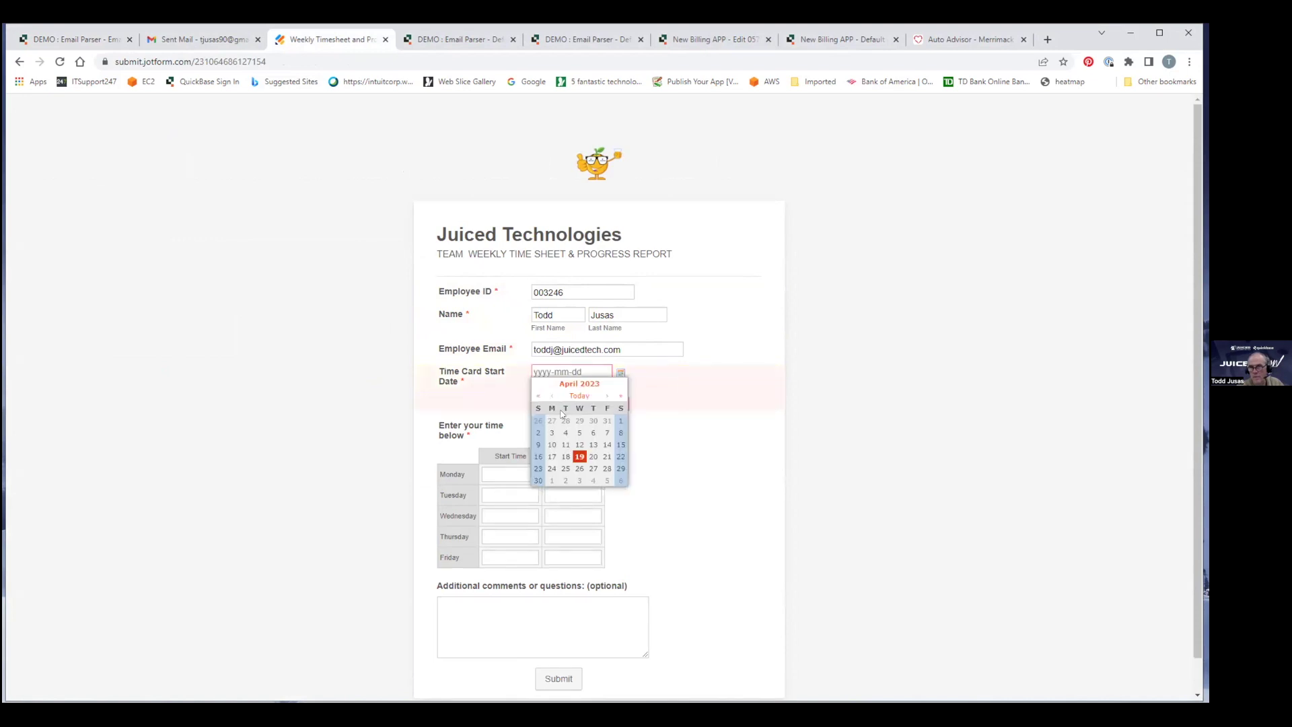
click(552, 458)
Enter Monday 9:00am–5:00pm, plus Tuesday's corrected start time and 4:00pm end.
click(515, 455)
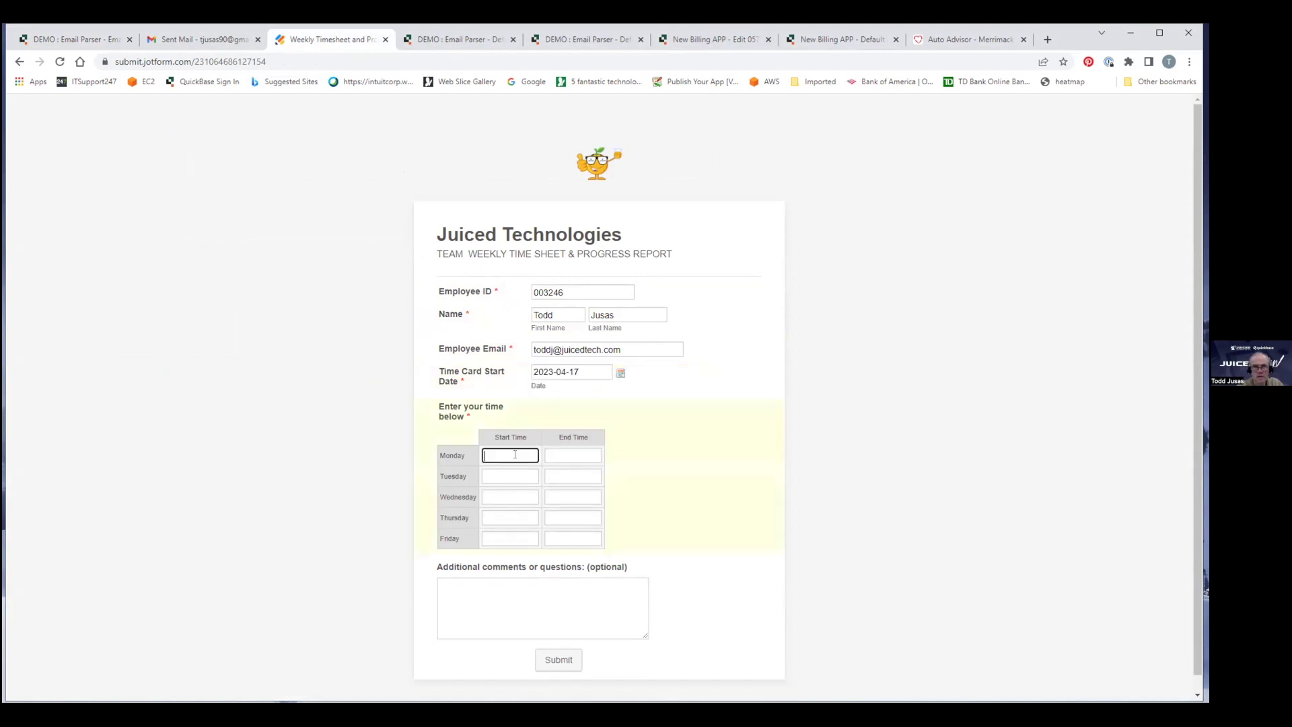
text(9:00am)
key(Tab)
text(5)
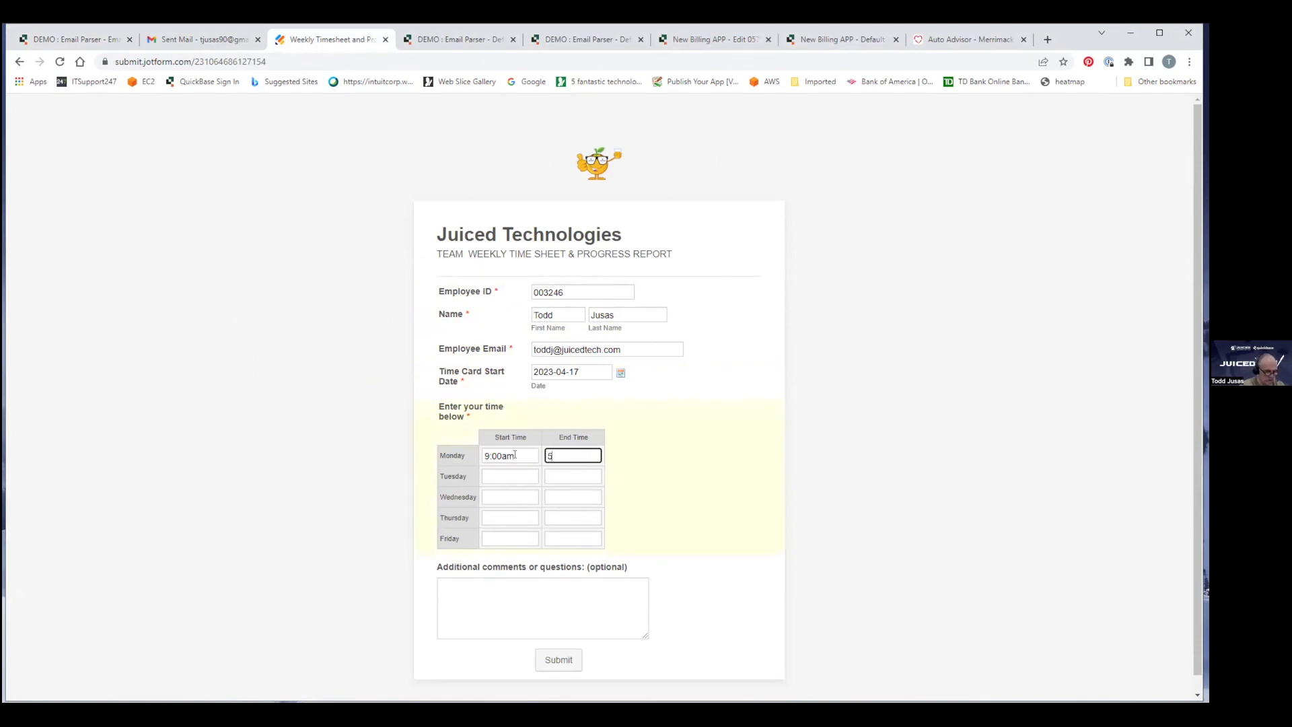
text(:00pm)
key(Tab)
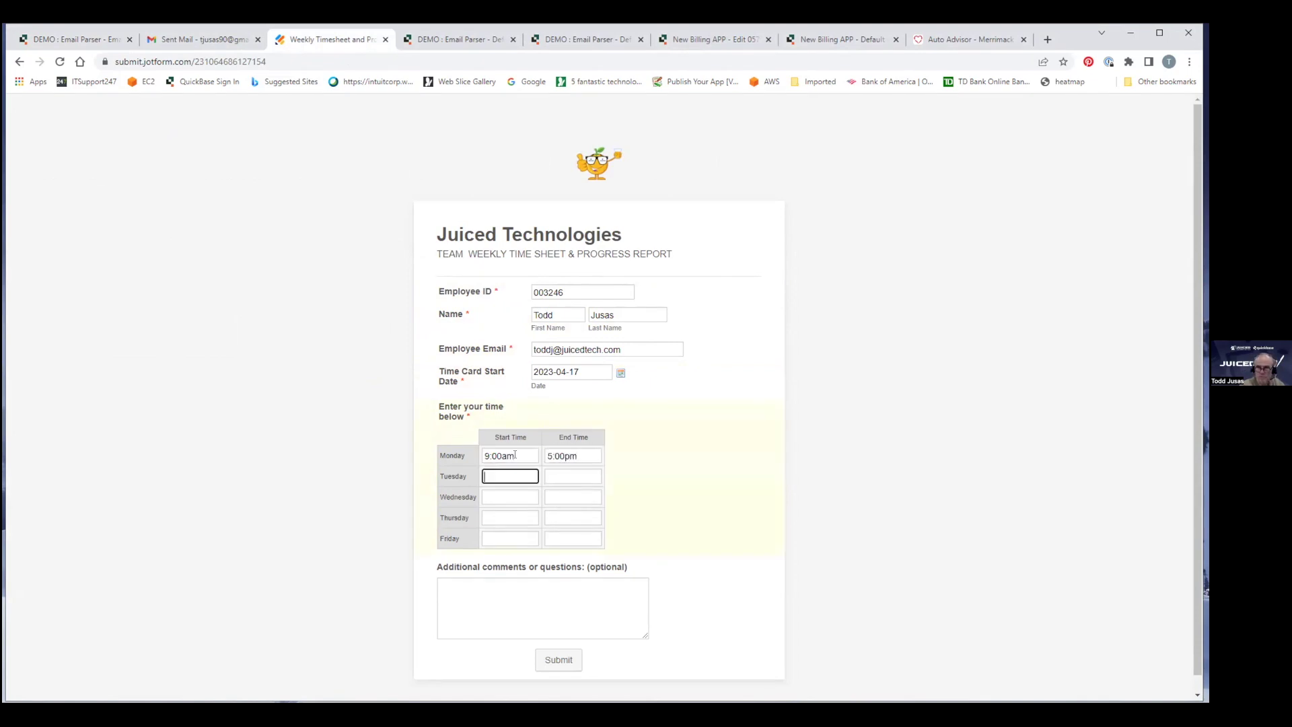
text(1)
text(8:00)
text(a,)
key(Tab)
key(shift+Tab)
key(Right)
key(BackSpace)
text(m)
key(Tab)
text(4:00pm)
Enter Wednesday 9:00am–5:30pm, Thursday from 8:00am, and Friday 10:00am–3:00pm.
key(Tab)
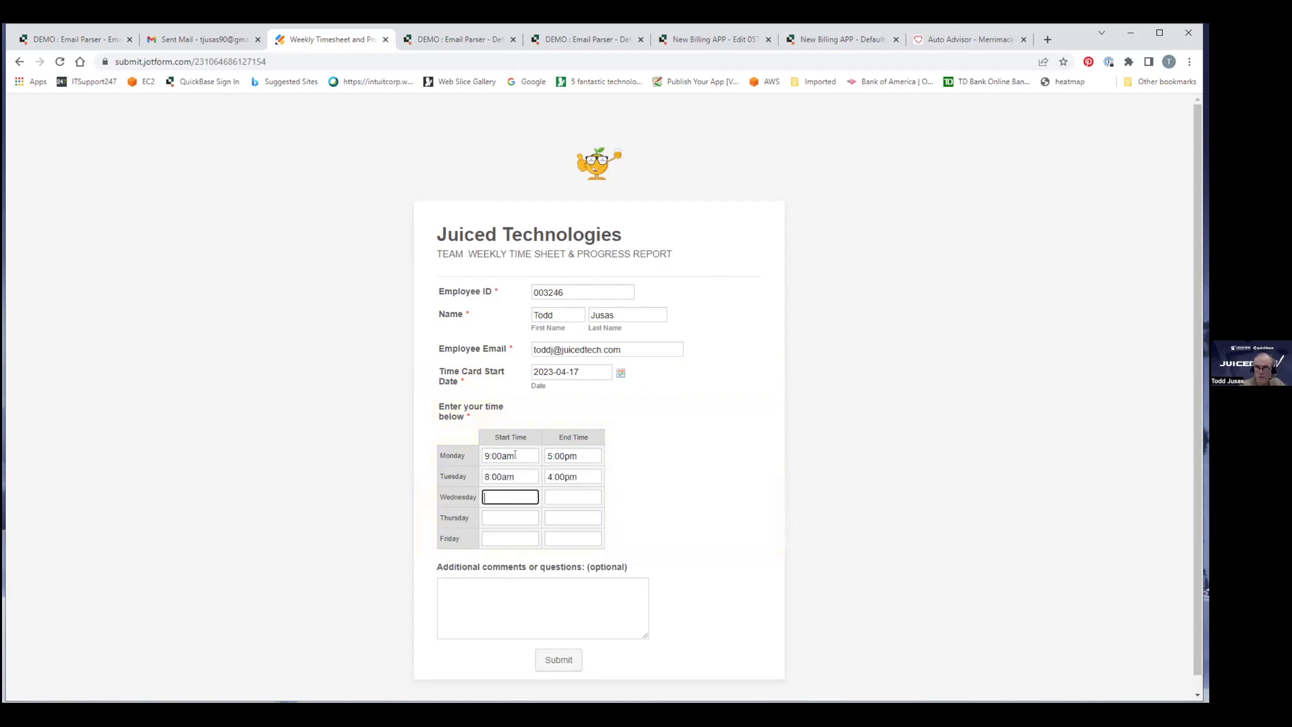
text(9:00am)
key(Tab)
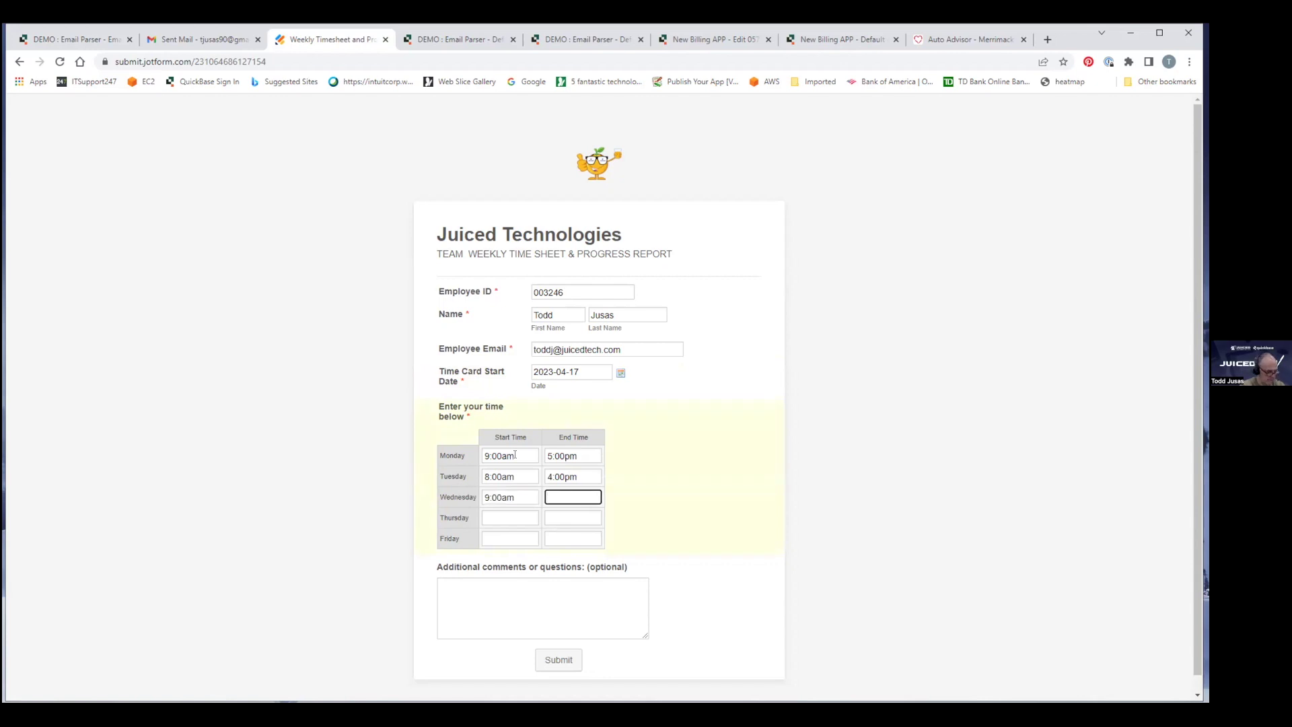
text(5:30pm)
key(Tab)
text(8)
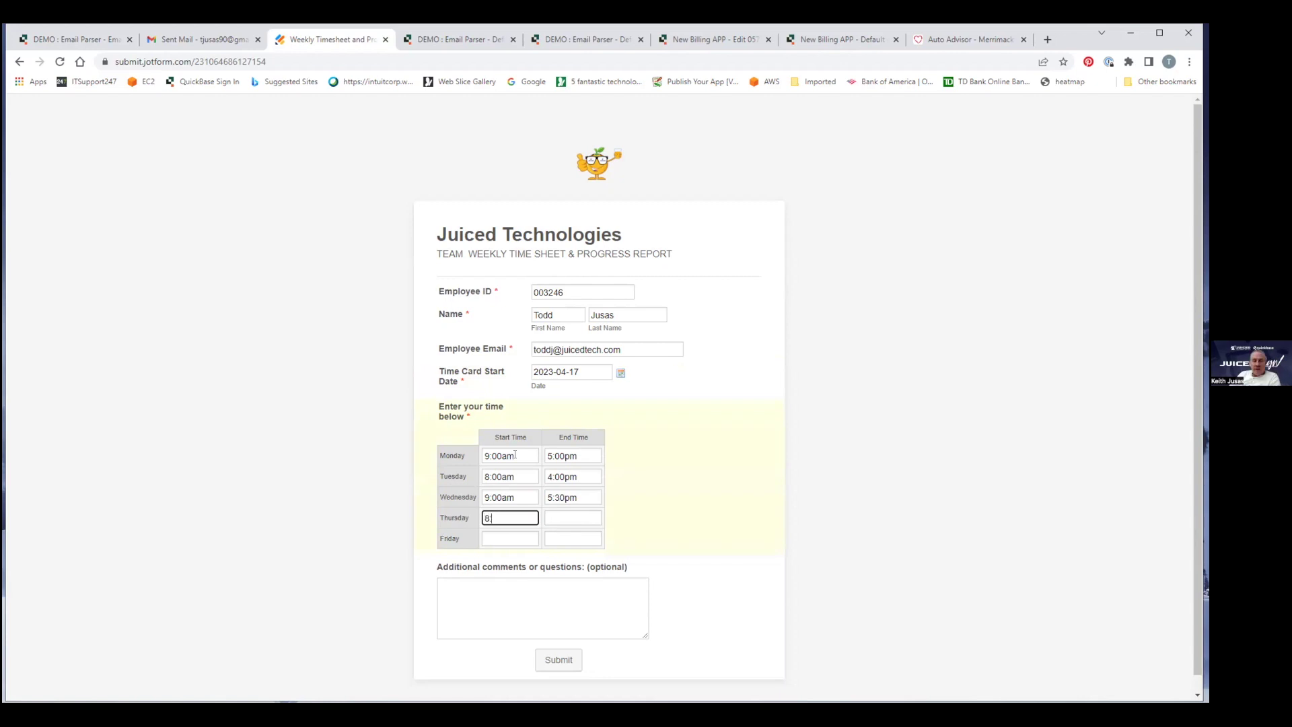
text(:00am)
key(Tab)
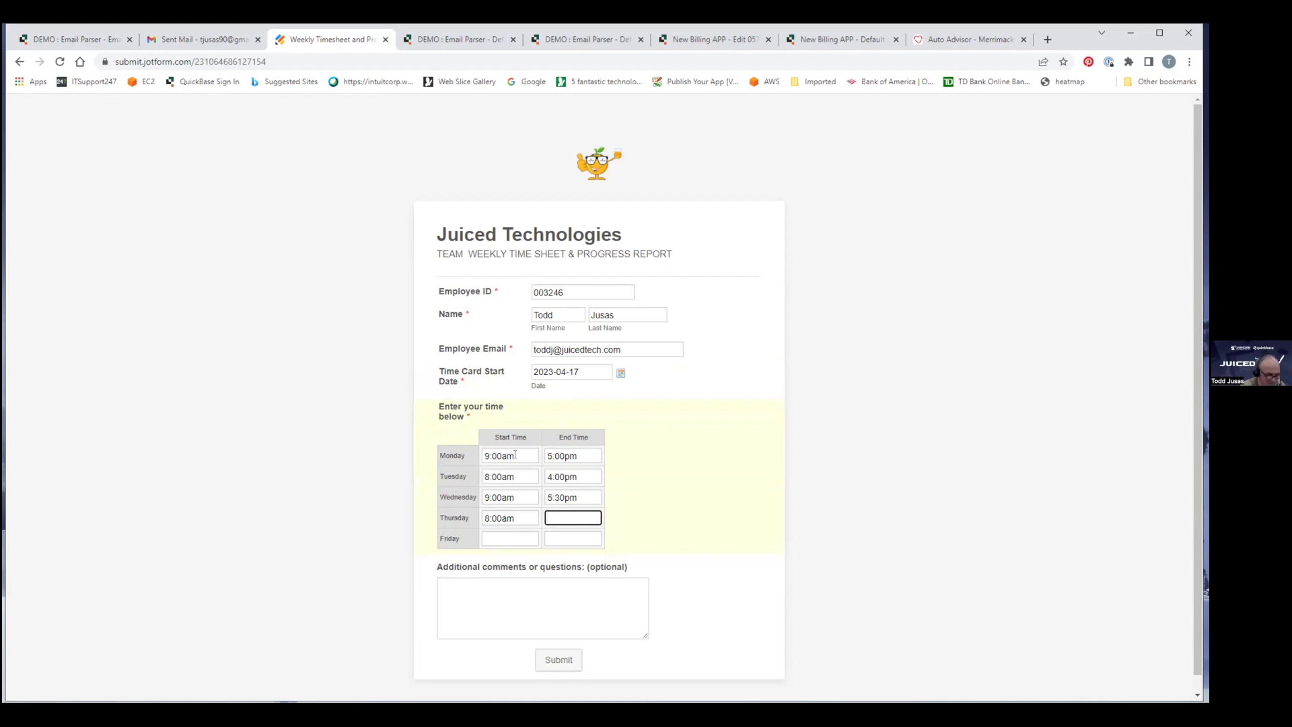
text(:00pm)
key(Tab)
text(10:00am)
key(Tab)
text(3)
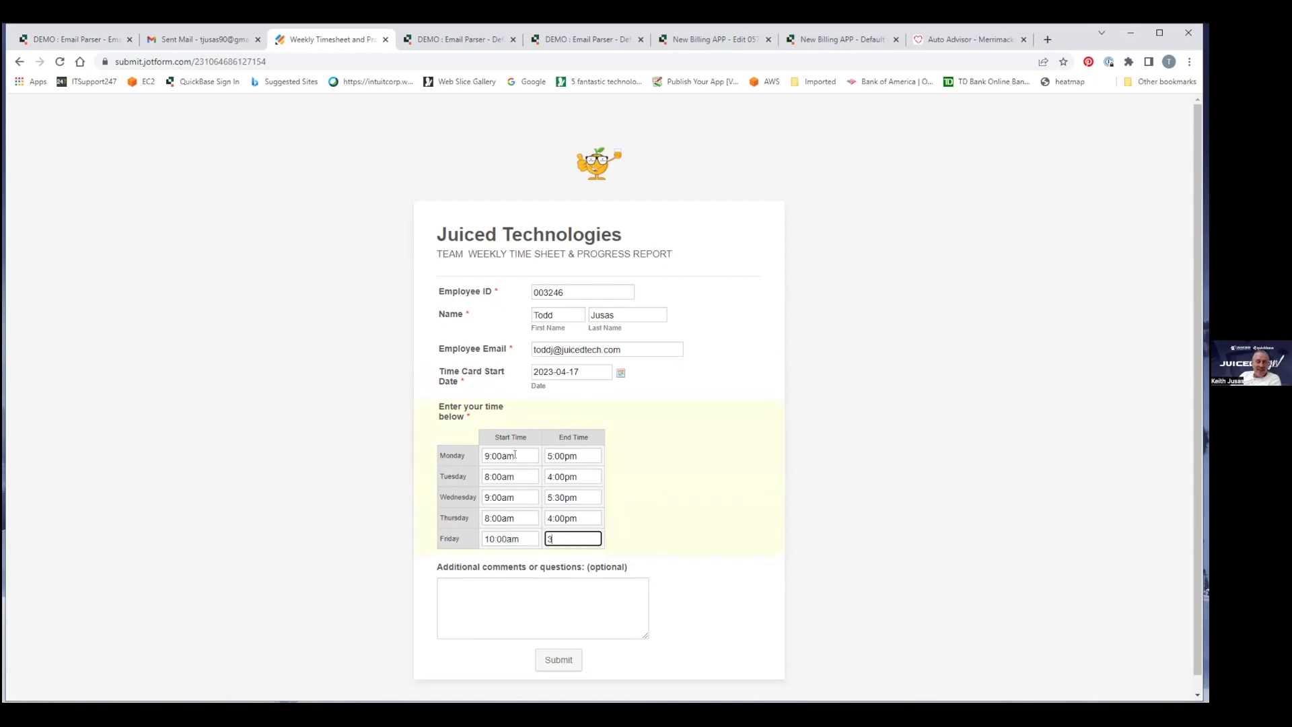
text(:00pm)
Add the comment 'My real hours on Friday' and submit the timesheet.
key(Tab)
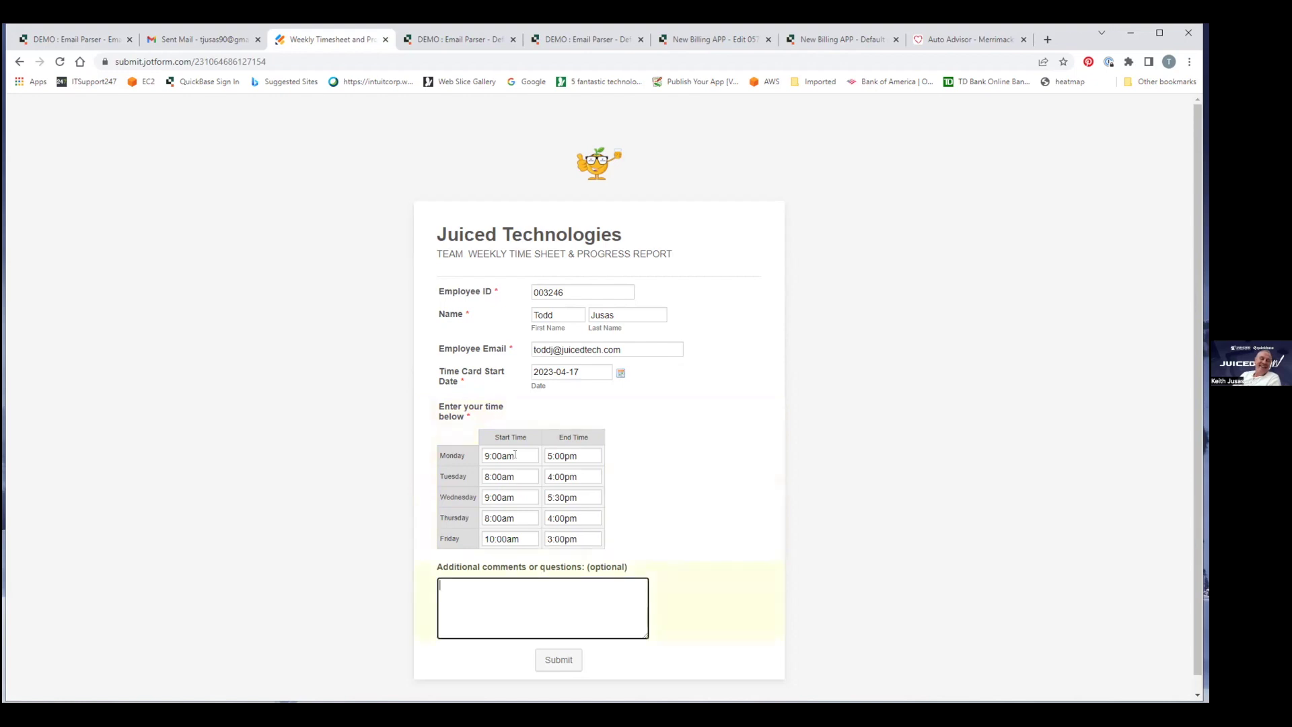
text(My real hours on Friday)
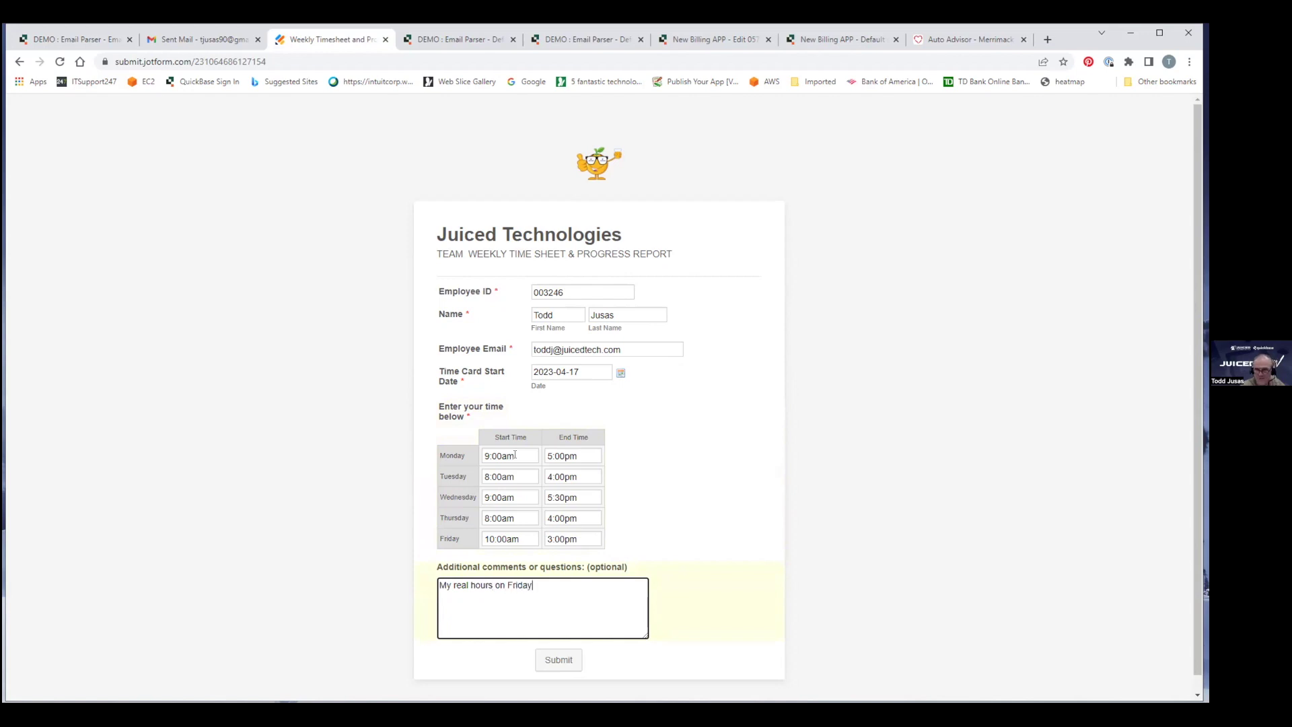
click(553, 660)
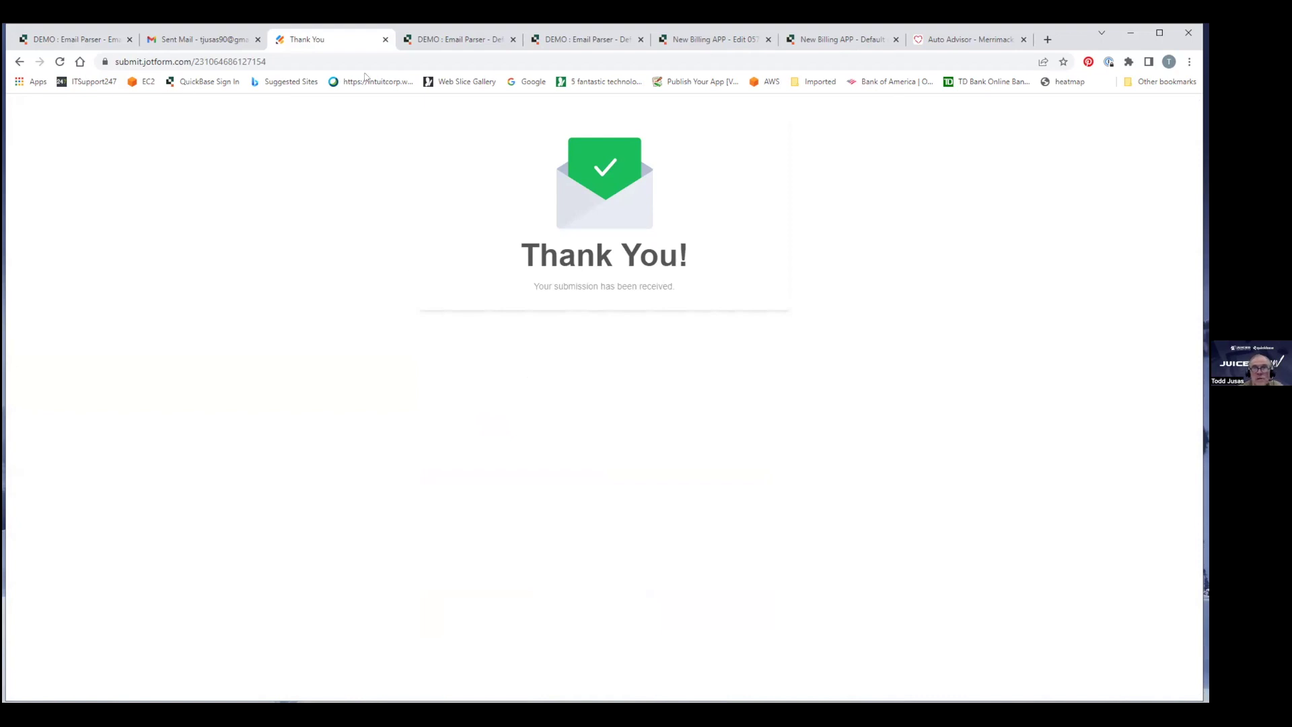
click(443, 42)
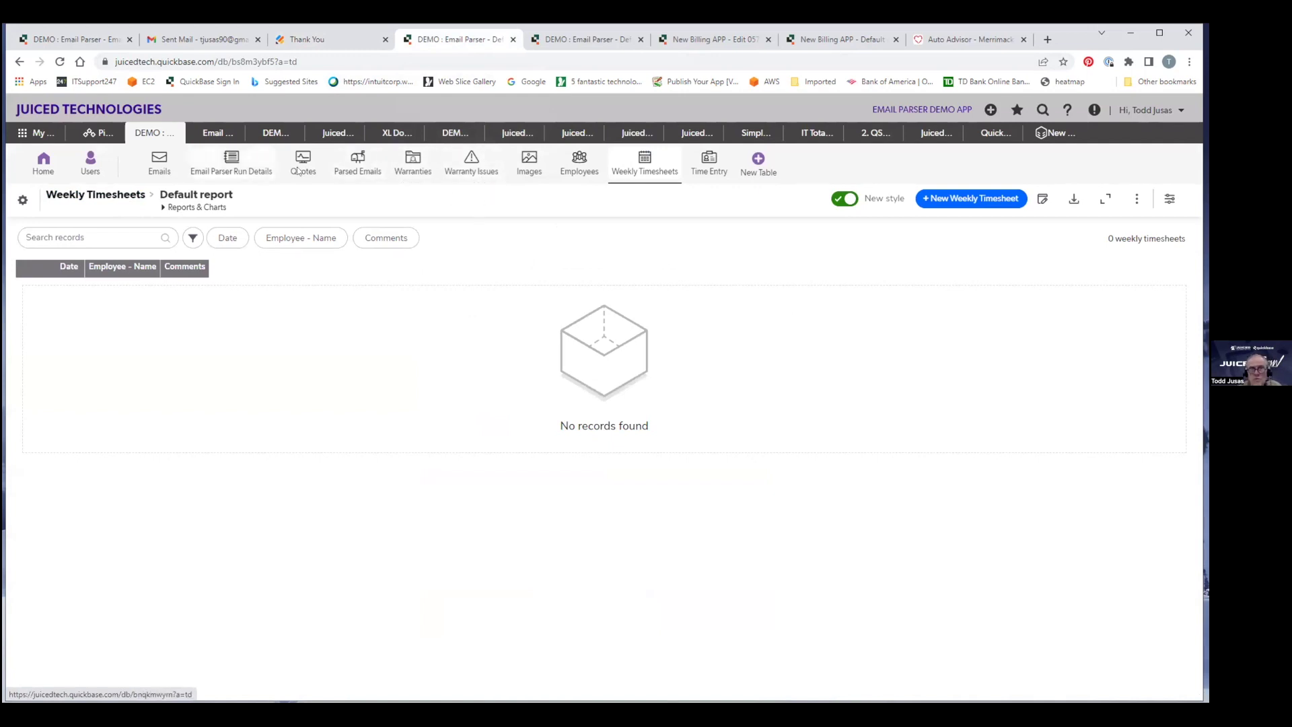
Refresh Weekly Timesheets and open the new record #13 in edit mode.
click(646, 169)
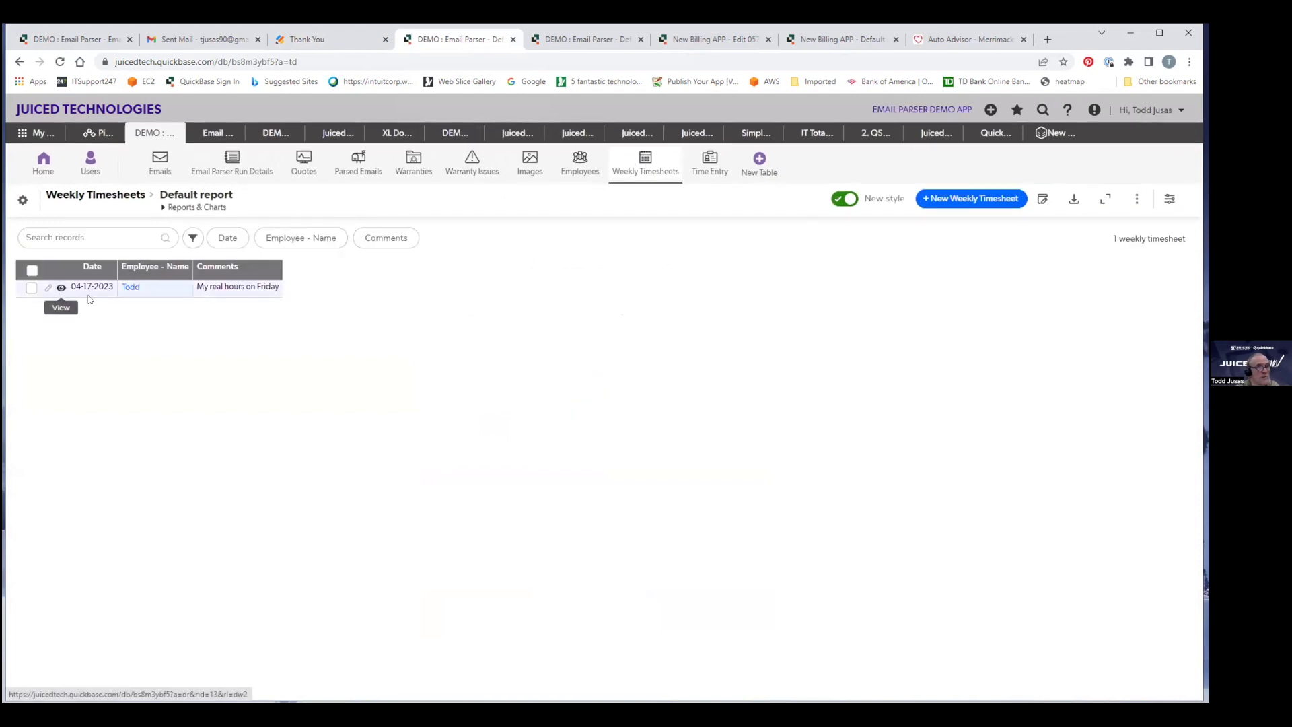
click(47, 288)
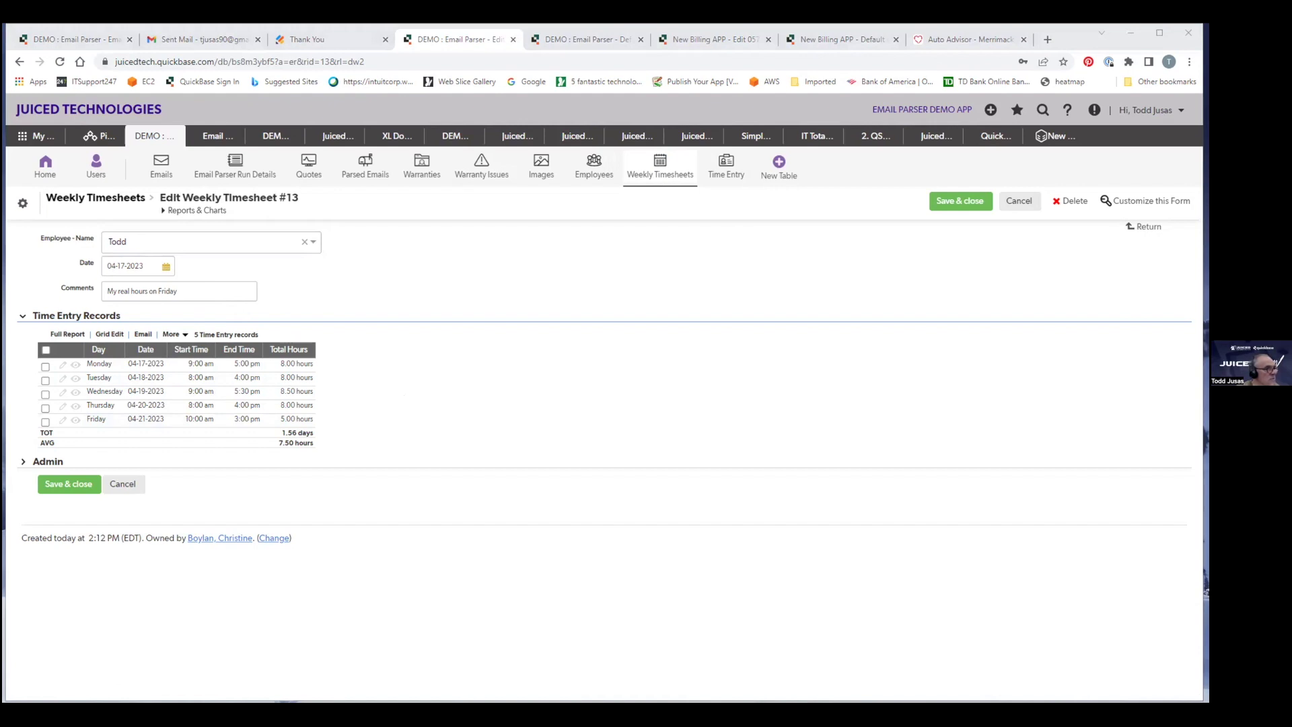
Bring up the Jotform notification email, resize and reposition its window, and select the employee ID.
key(alt+Tab)
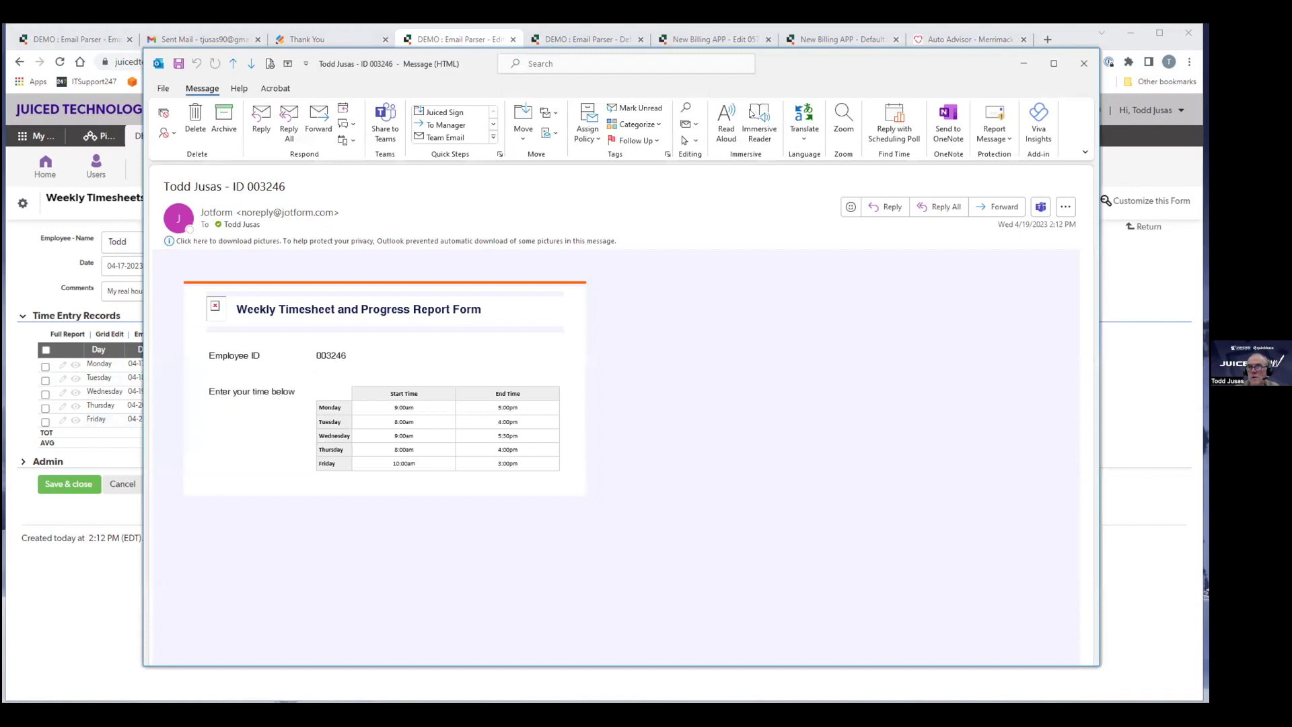
drag(1098, 47, 914, 101)
drag(752, 109, 802, 76)
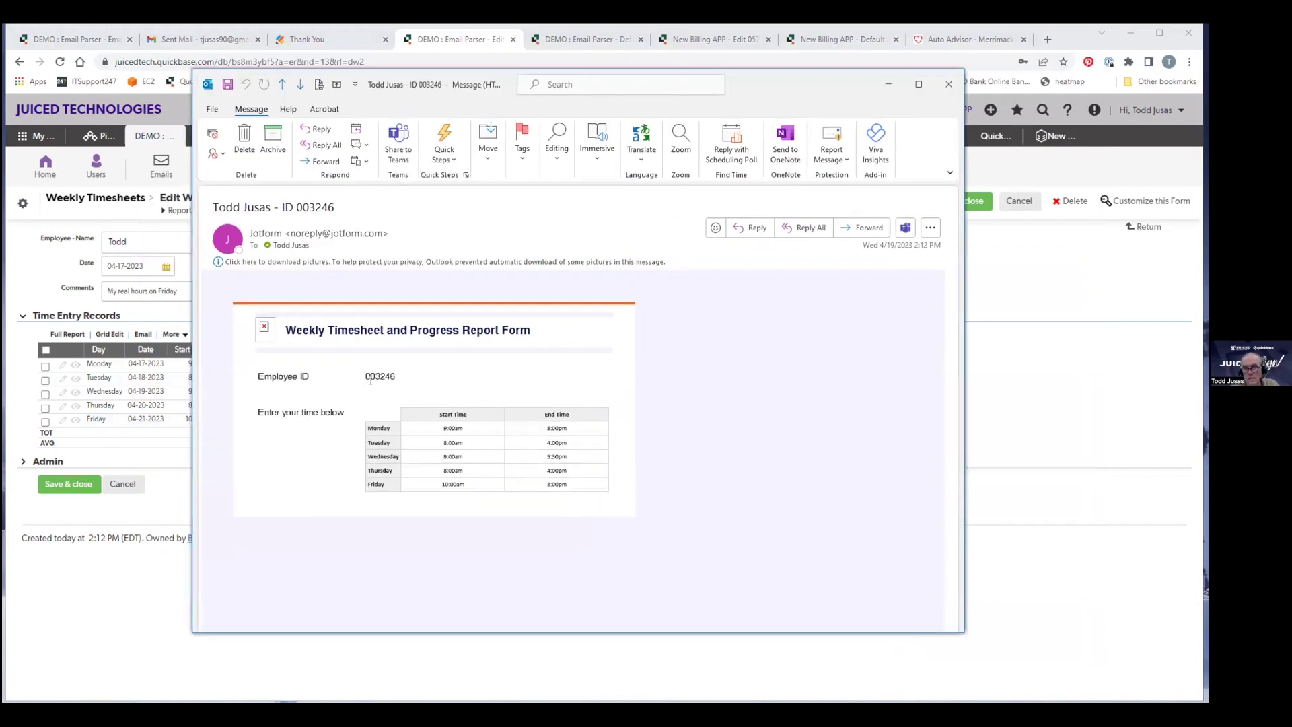
drag(361, 377, 395, 378)
click(396, 378)
double_click(372, 375)
click(994, 411)
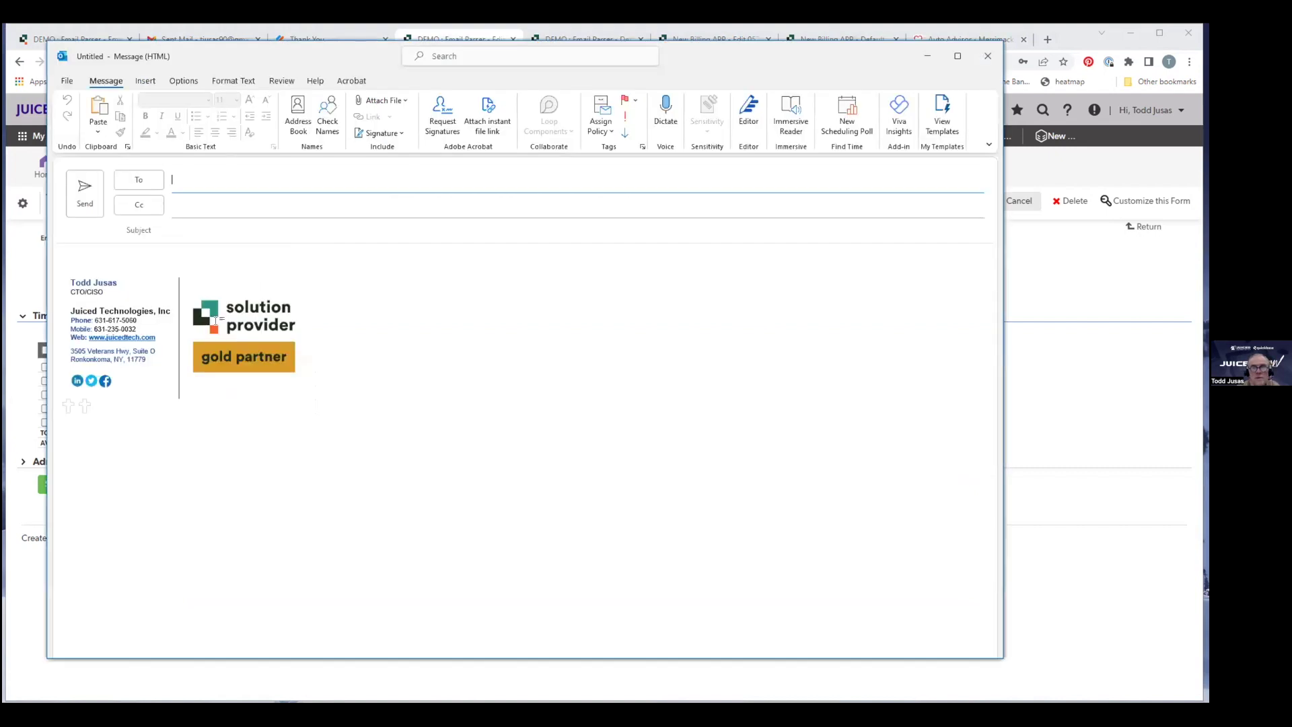
Replace the default signature with the pasted warranty claim details.
key(Delete)
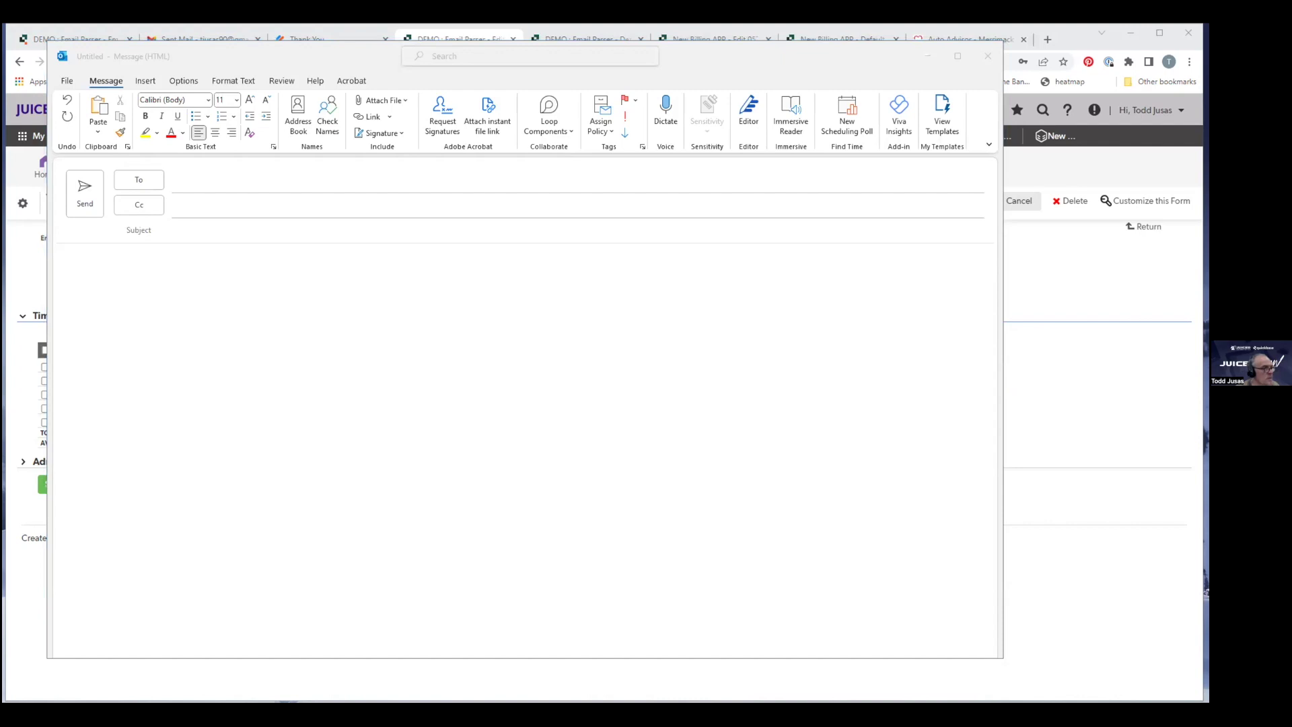
click(258, 287)
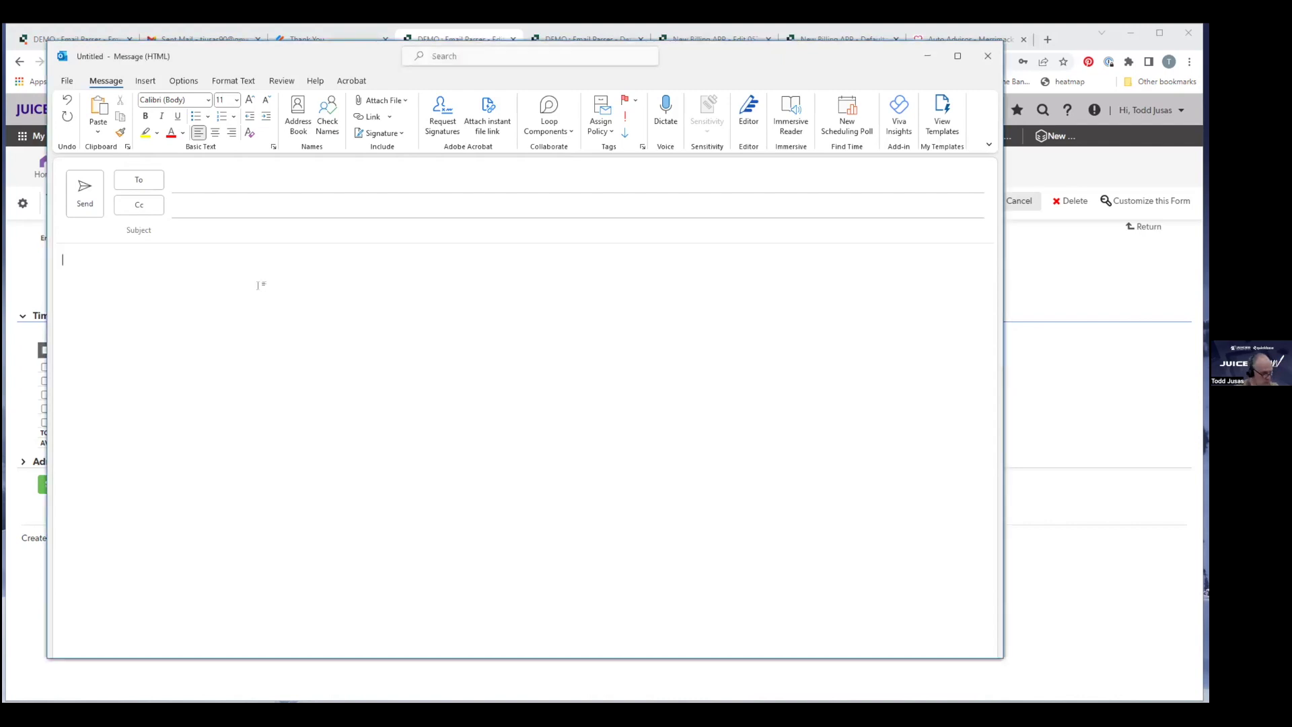
key(ctrl+v)
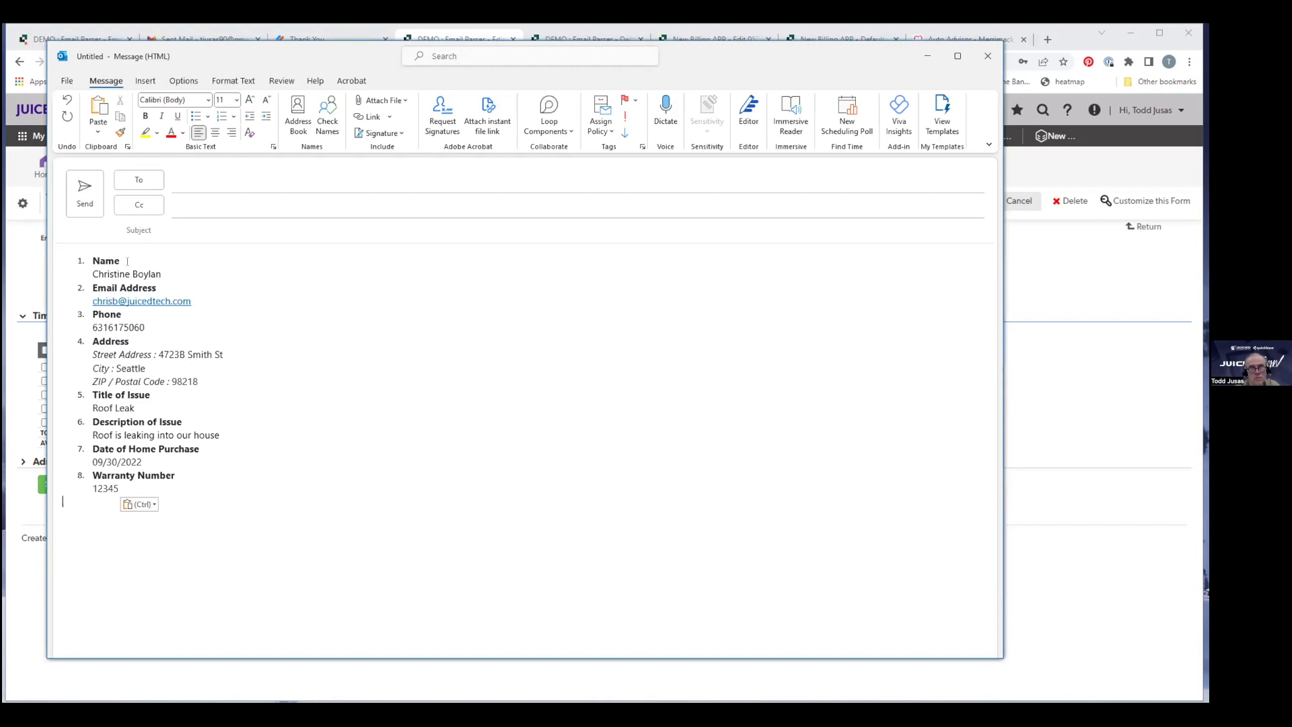
click(189, 272)
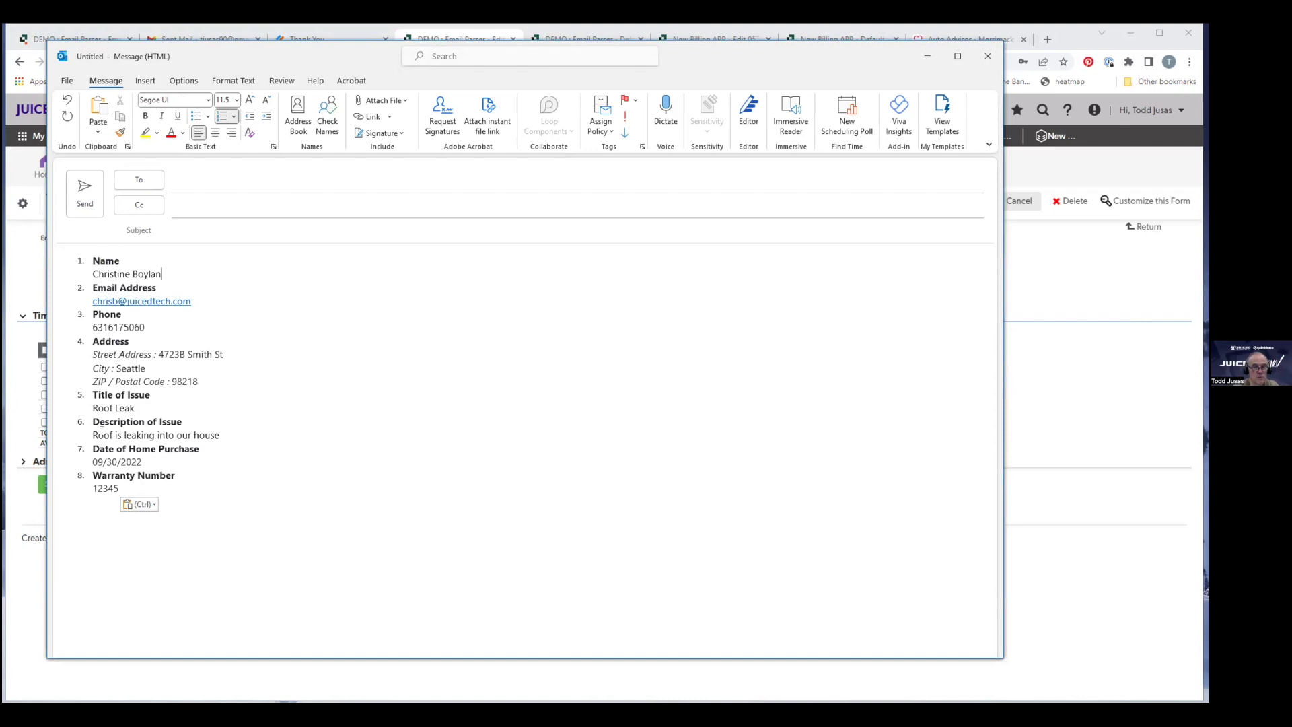
Address the message to the parser inbox with subject 'Warranty Repair issue'.
click(271, 179)
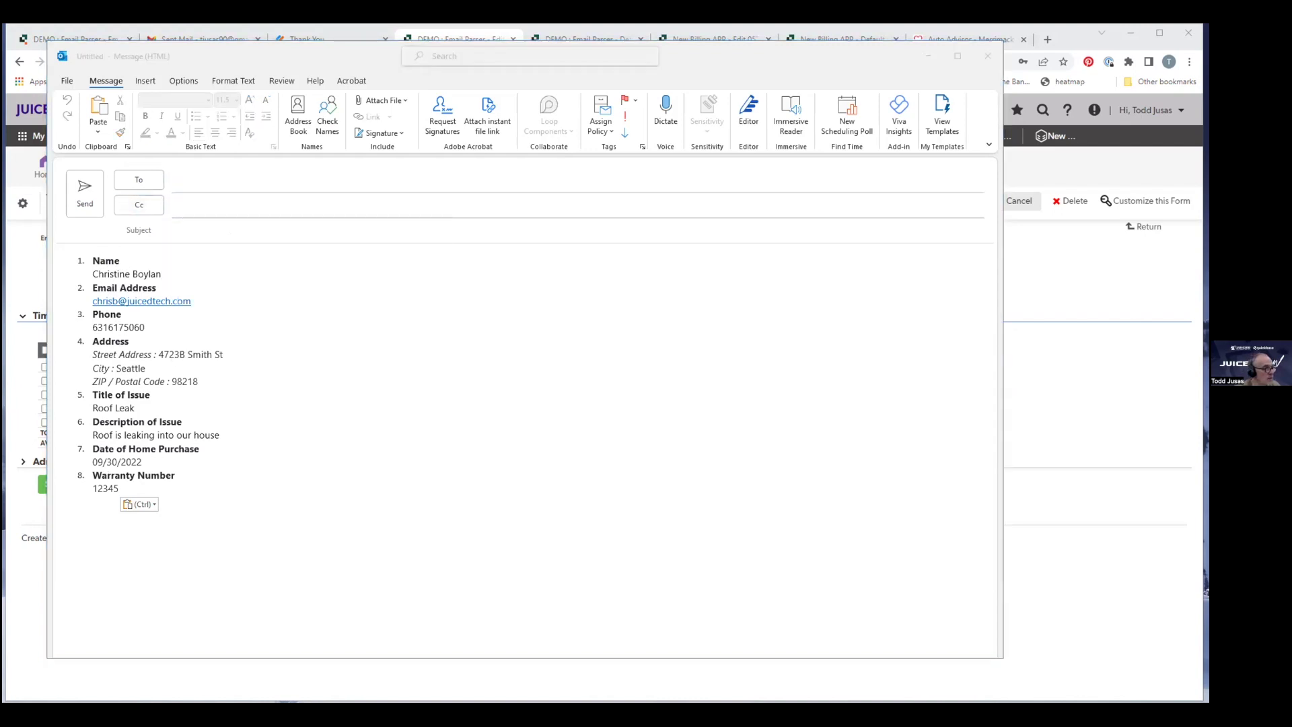
click(222, 180)
key(ctrl+v)
click(229, 229)
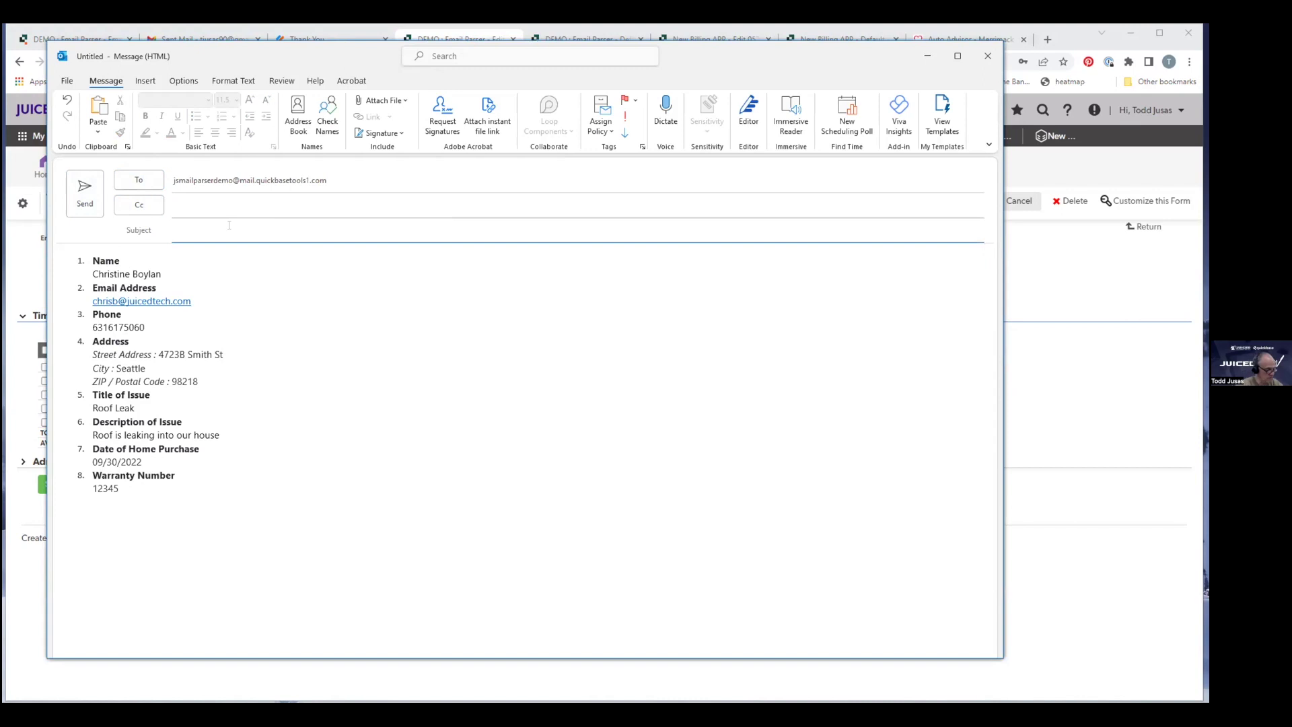
text(Warranty Repair issue)
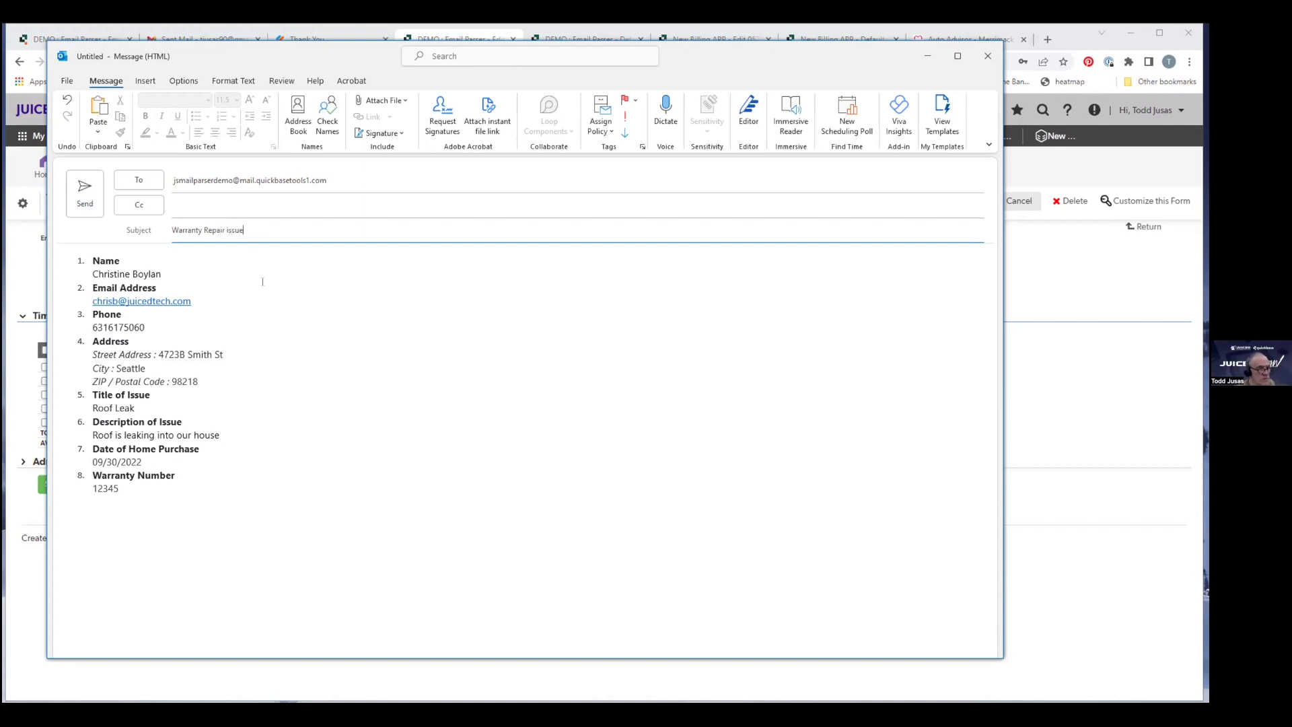
click(381, 100)
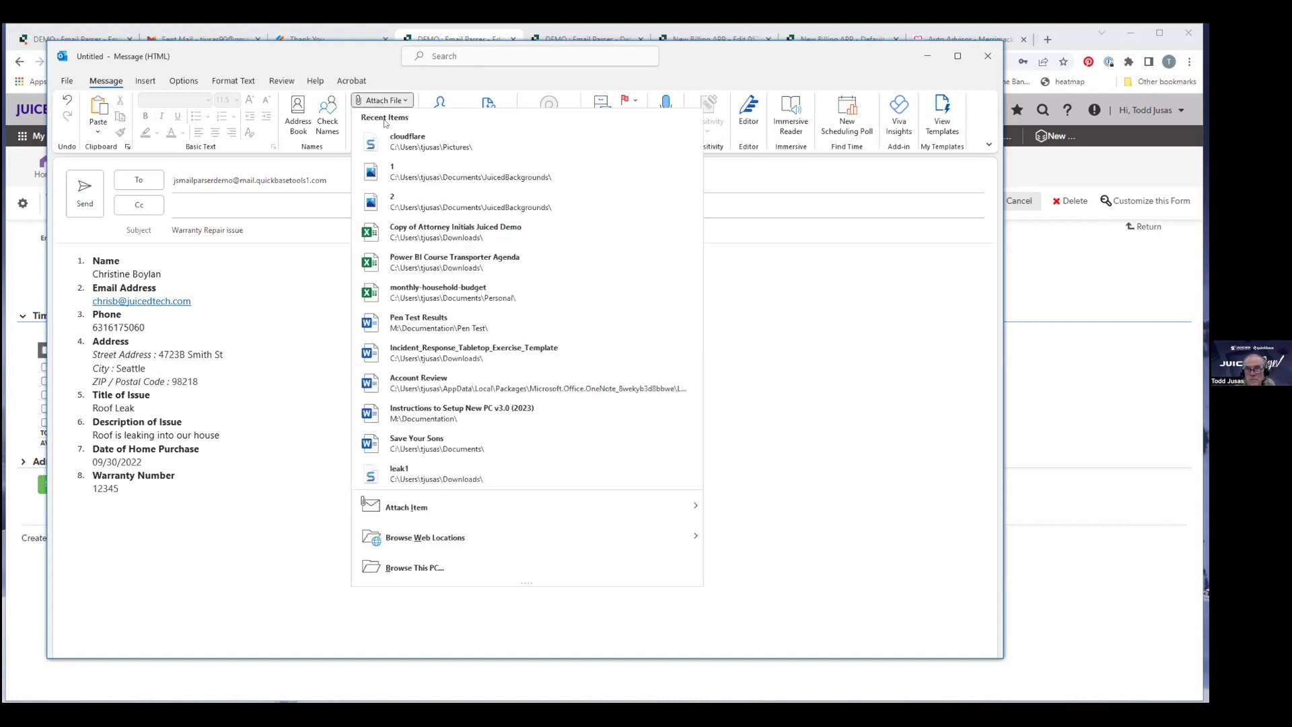
Attach leak1.jpg from recent files and leak2.jpg from the Downloads folder.
click(407, 476)
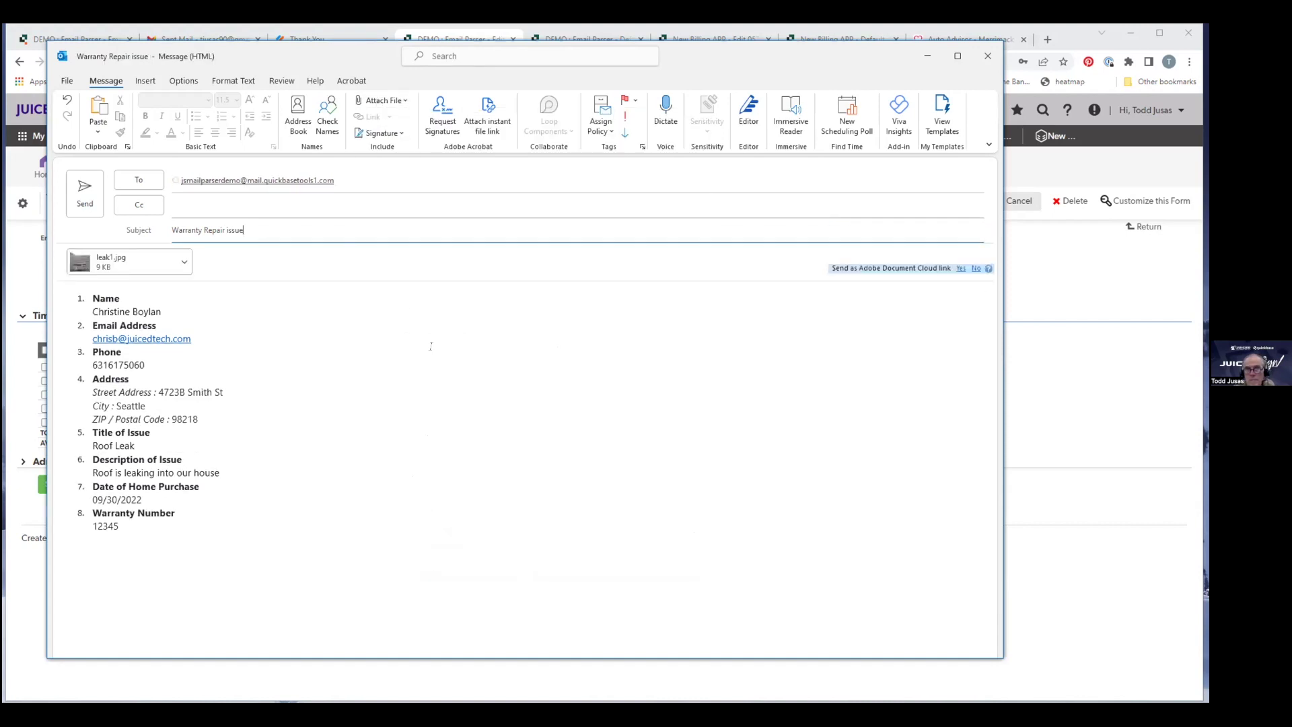
click(381, 100)
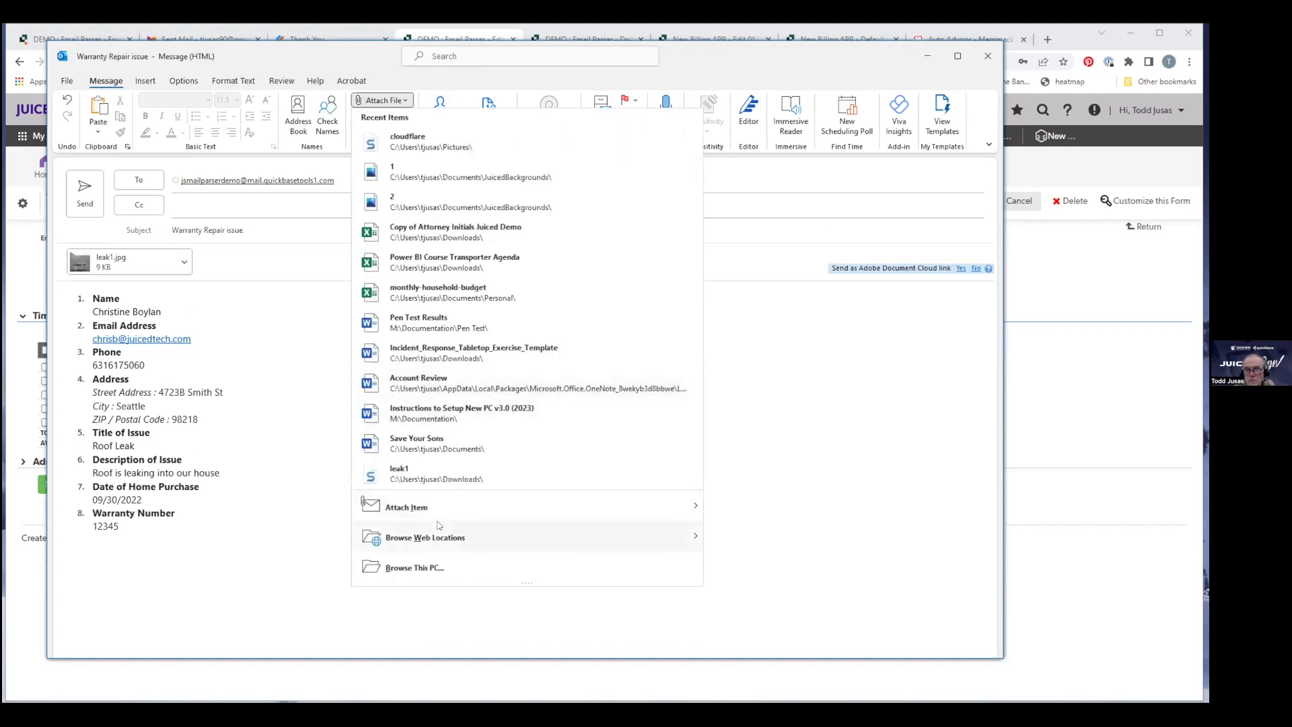
click(433, 568)
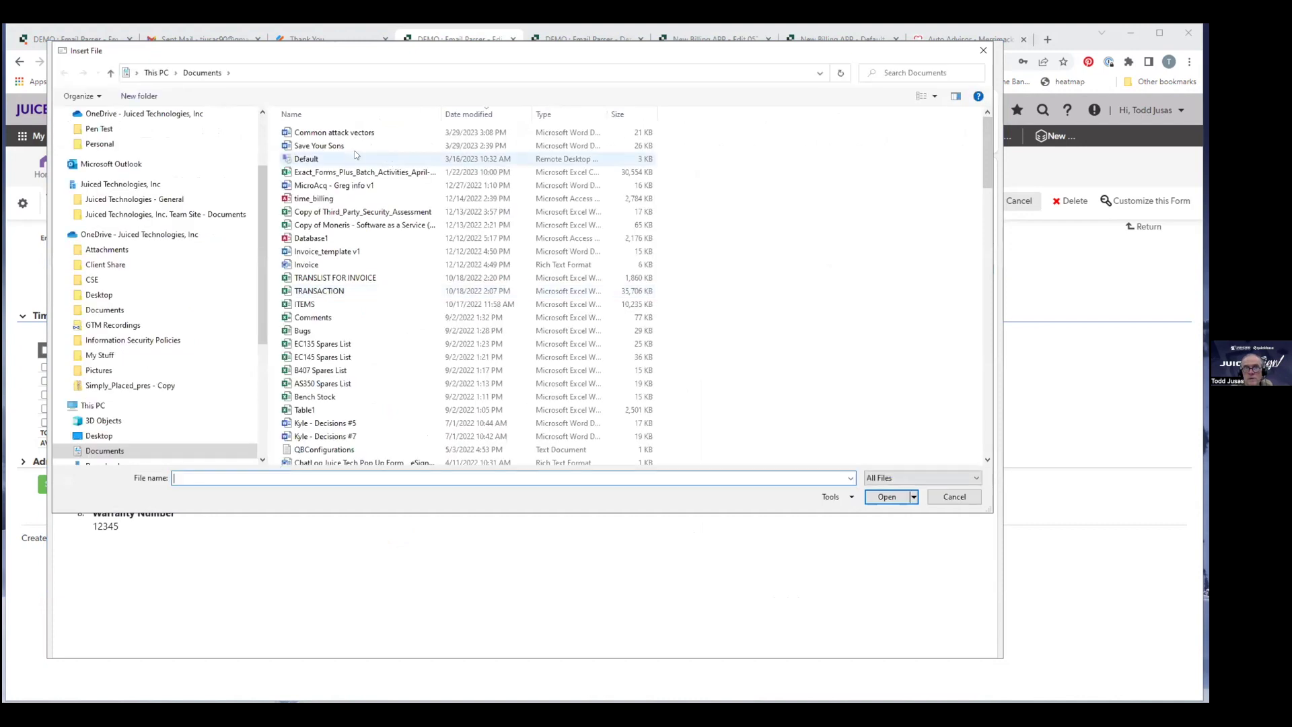
scroll(135, 144, up, 2)
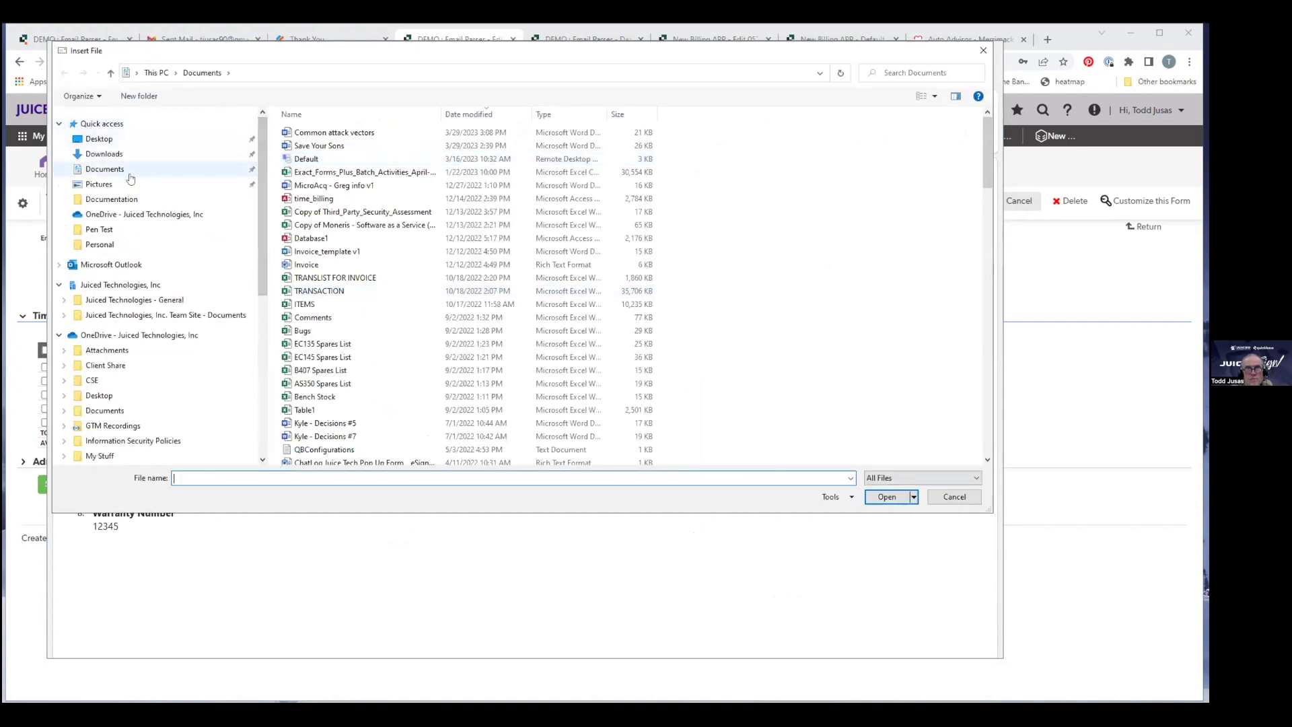
click(104, 154)
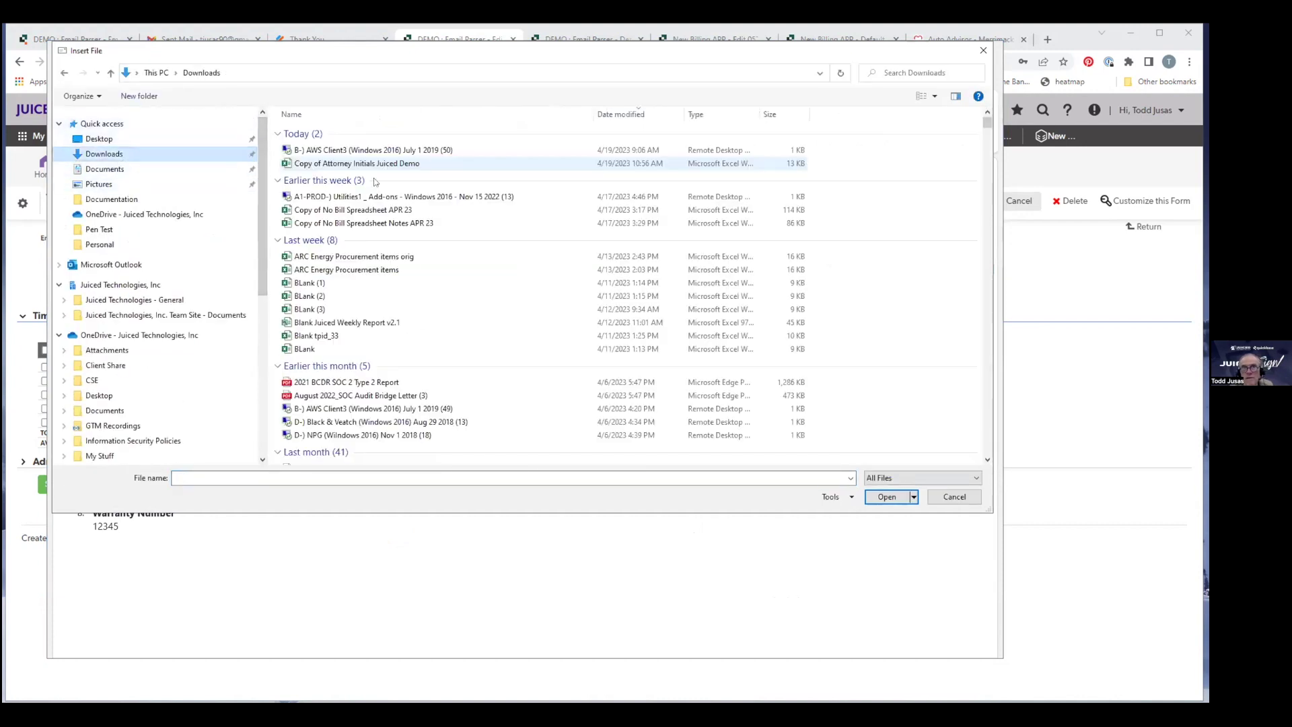
click(315, 296)
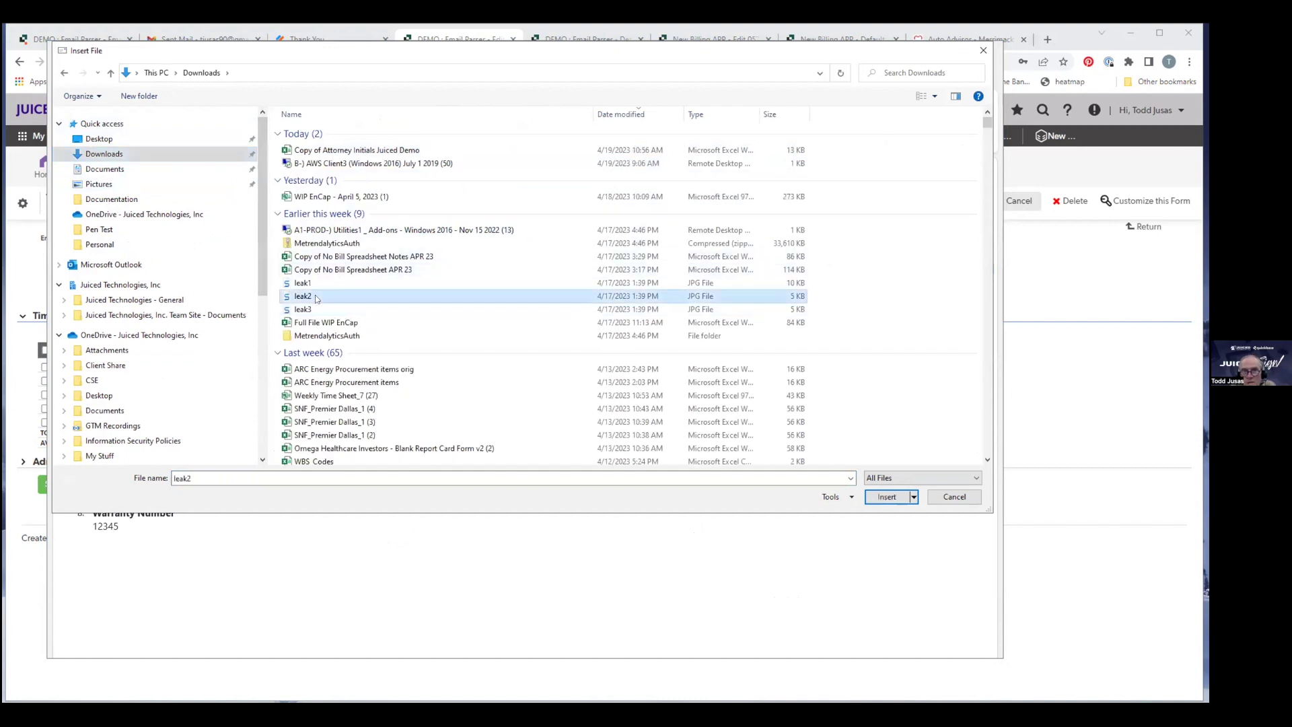
click(892, 497)
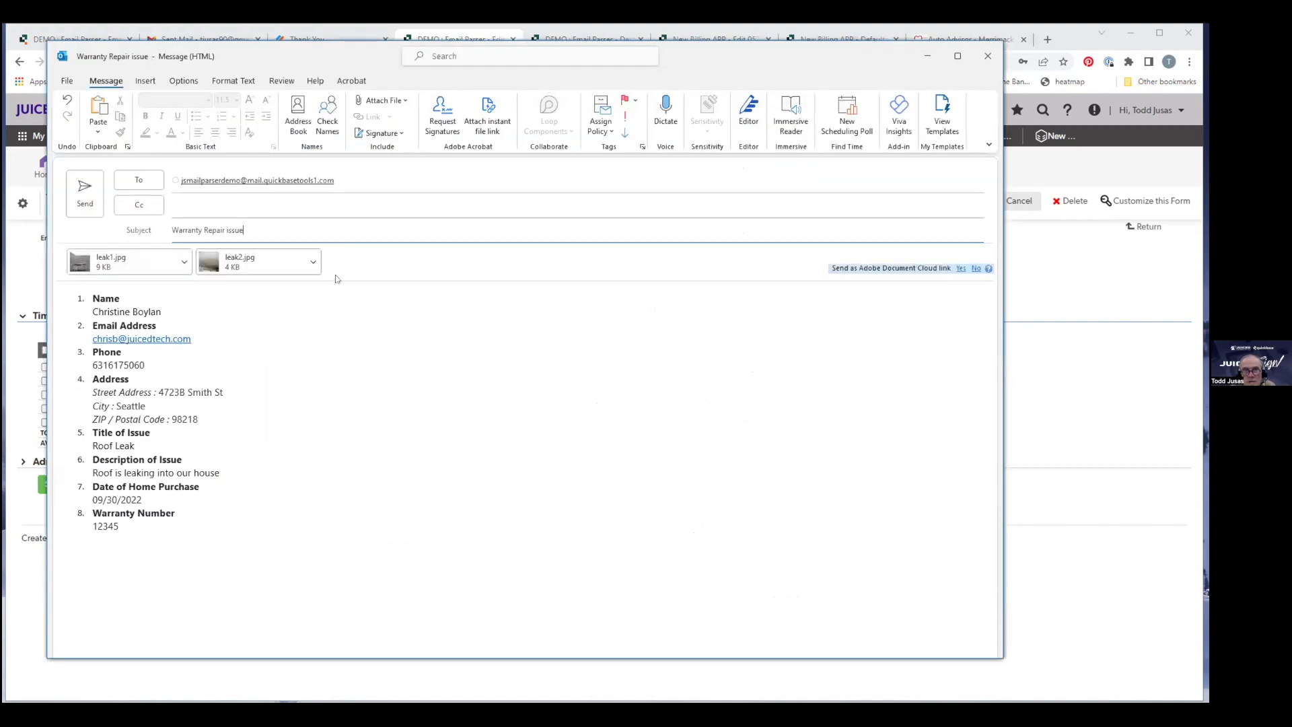
Attach leak3.jpg as the third photo and send the warranty repair email.
click(385, 103)
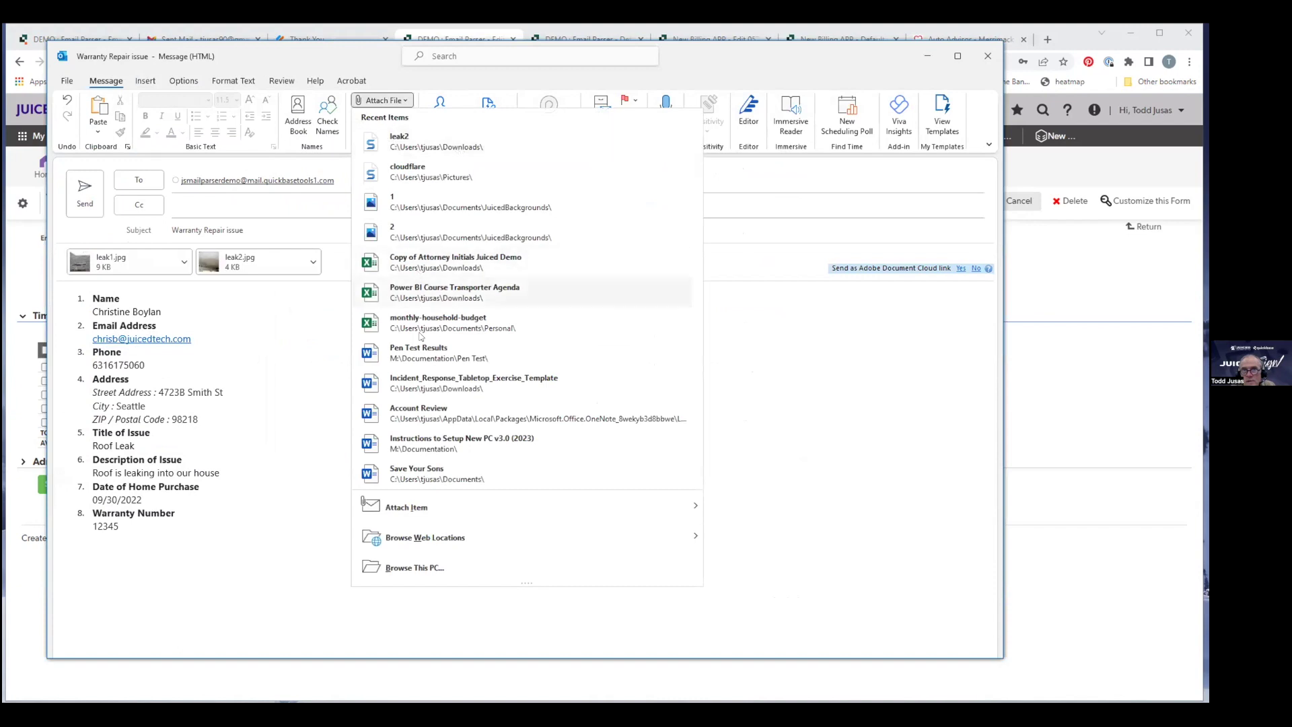
click(402, 569)
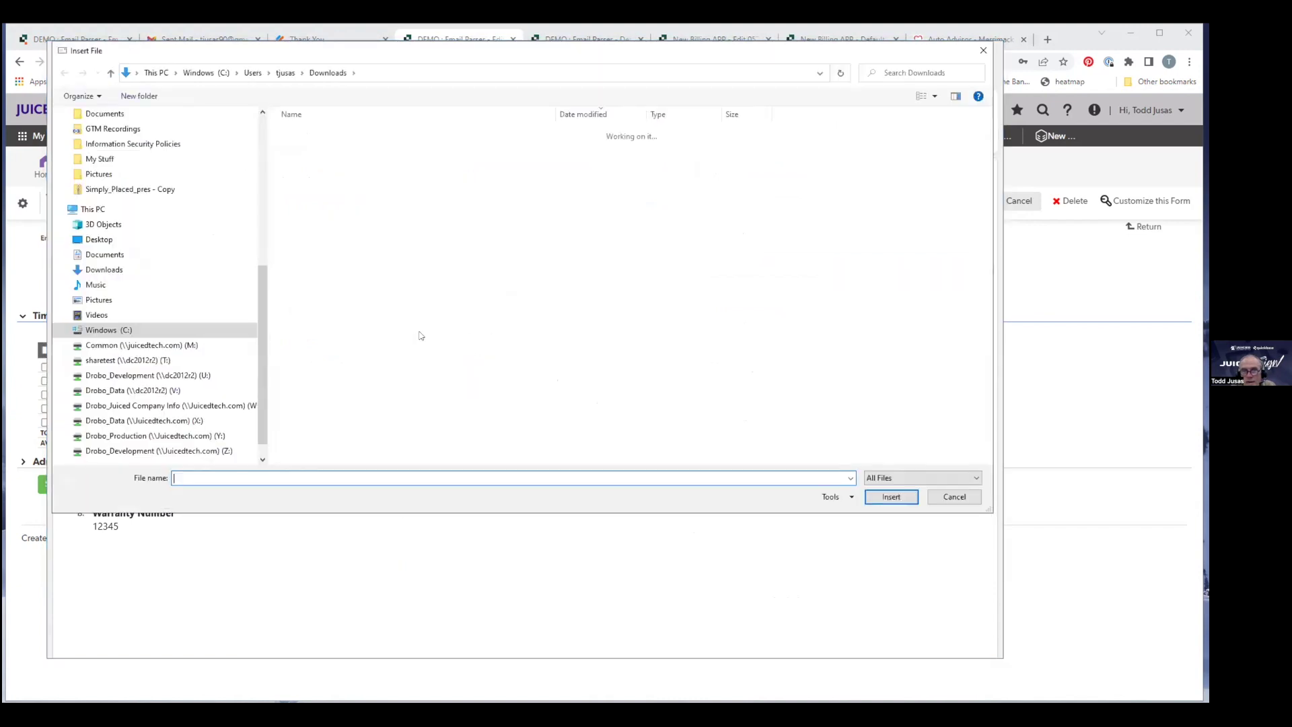
click(302, 309)
click(886, 497)
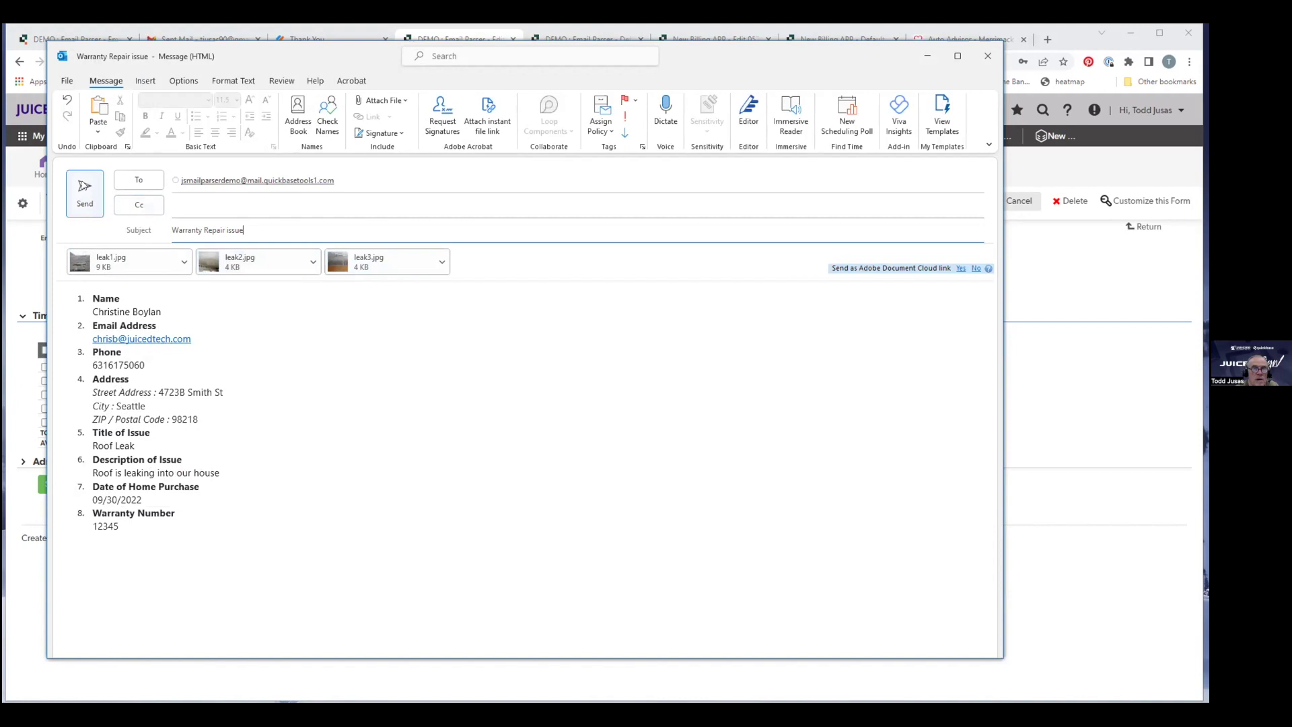
click(83, 185)
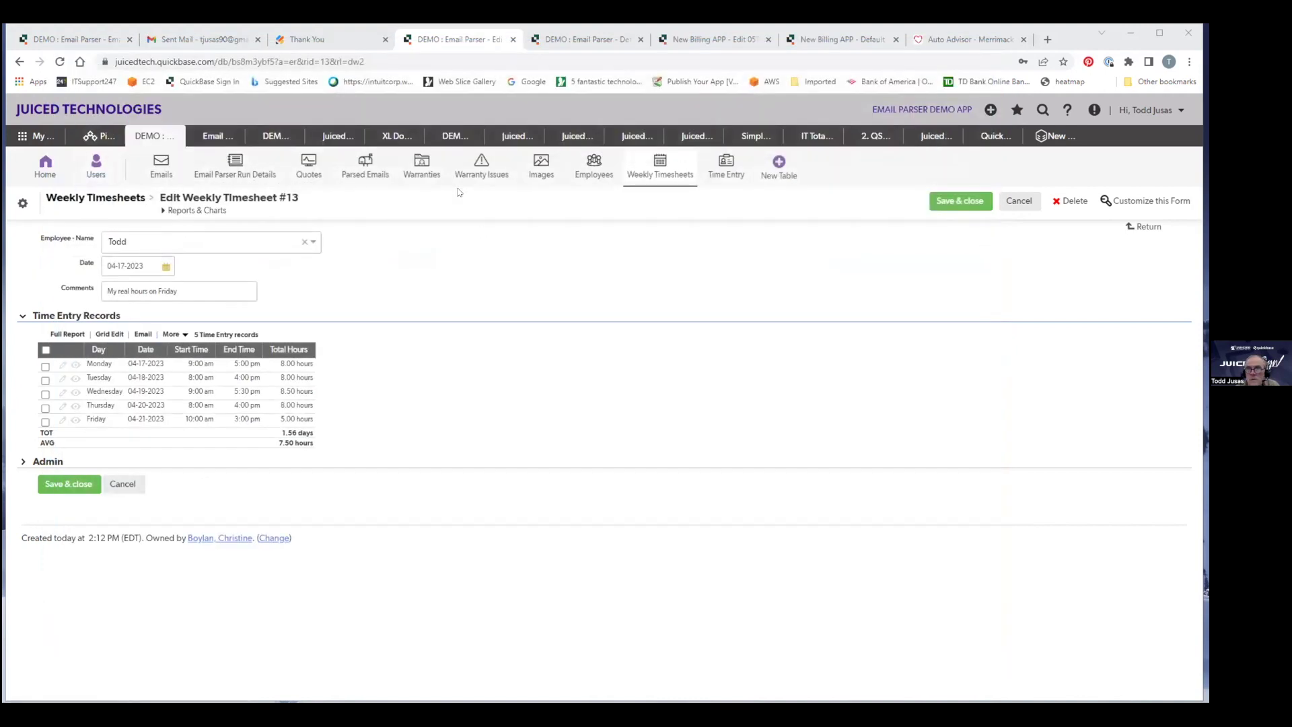
Open warranty 12345, then Warranty Issue #13, the Roof Leak claim with three leak images.
click(414, 172)
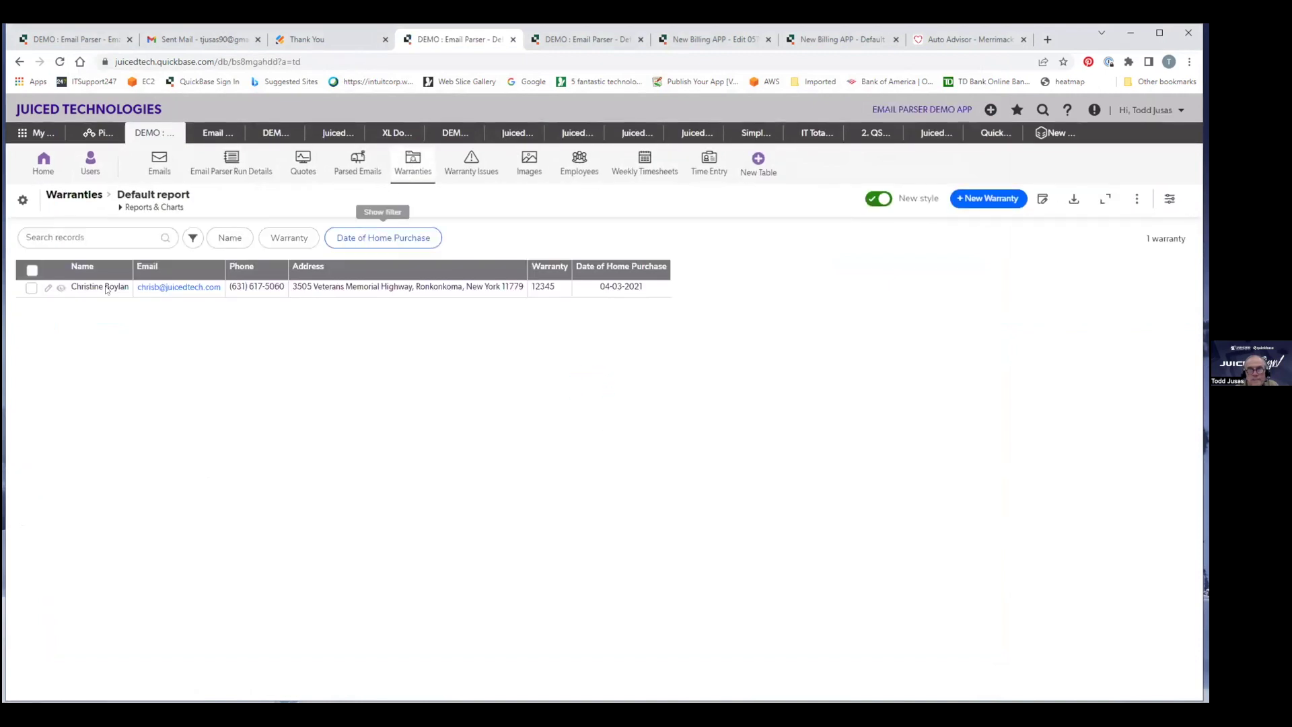
click(49, 289)
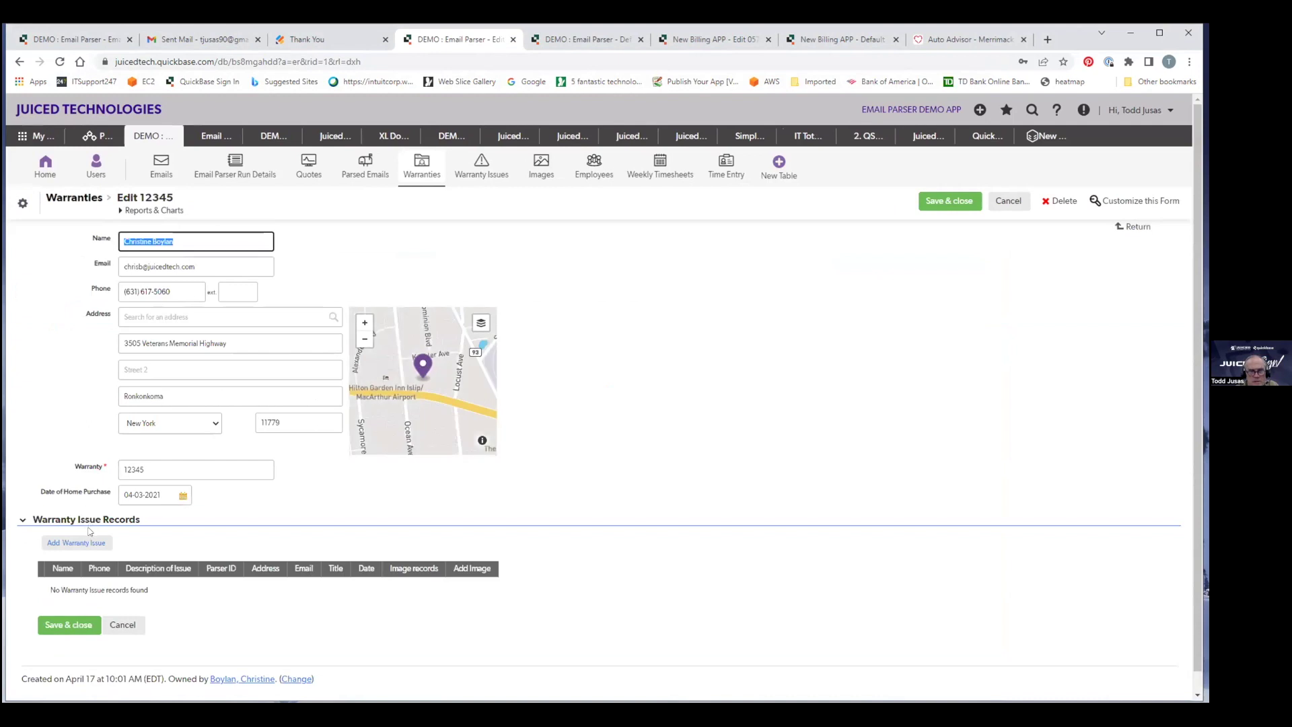
click(474, 163)
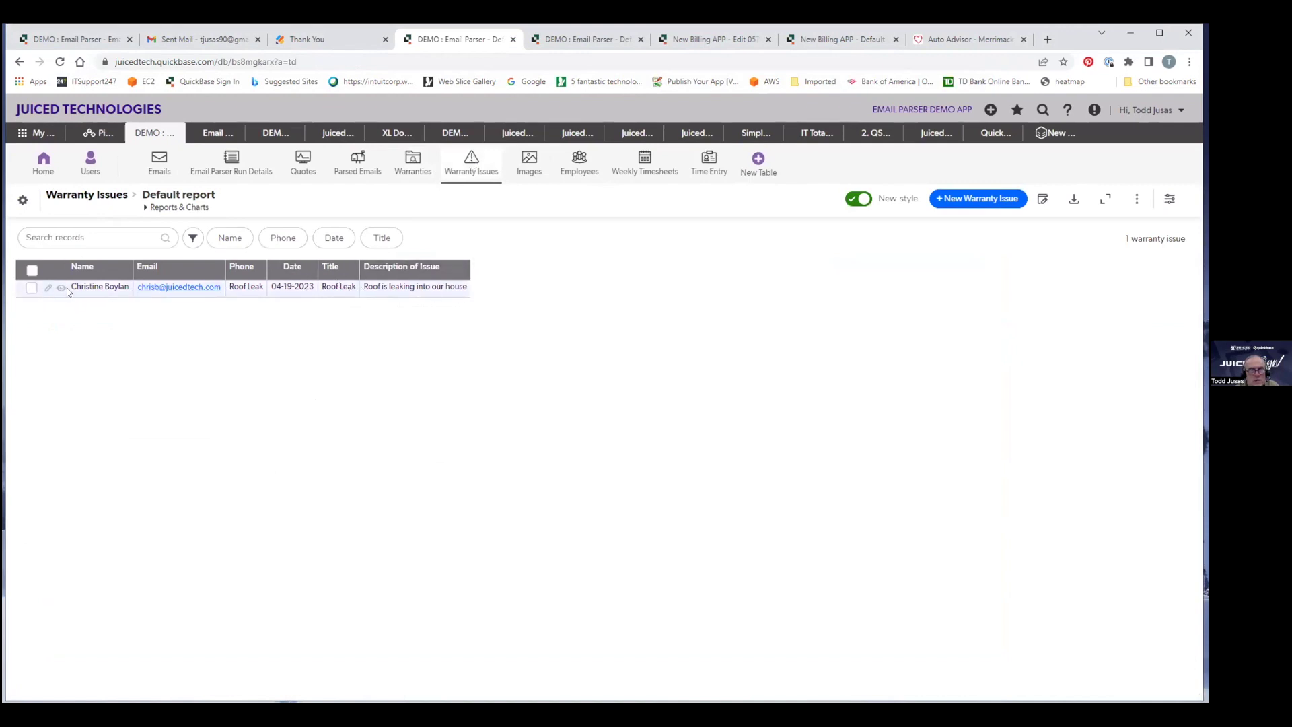
click(47, 288)
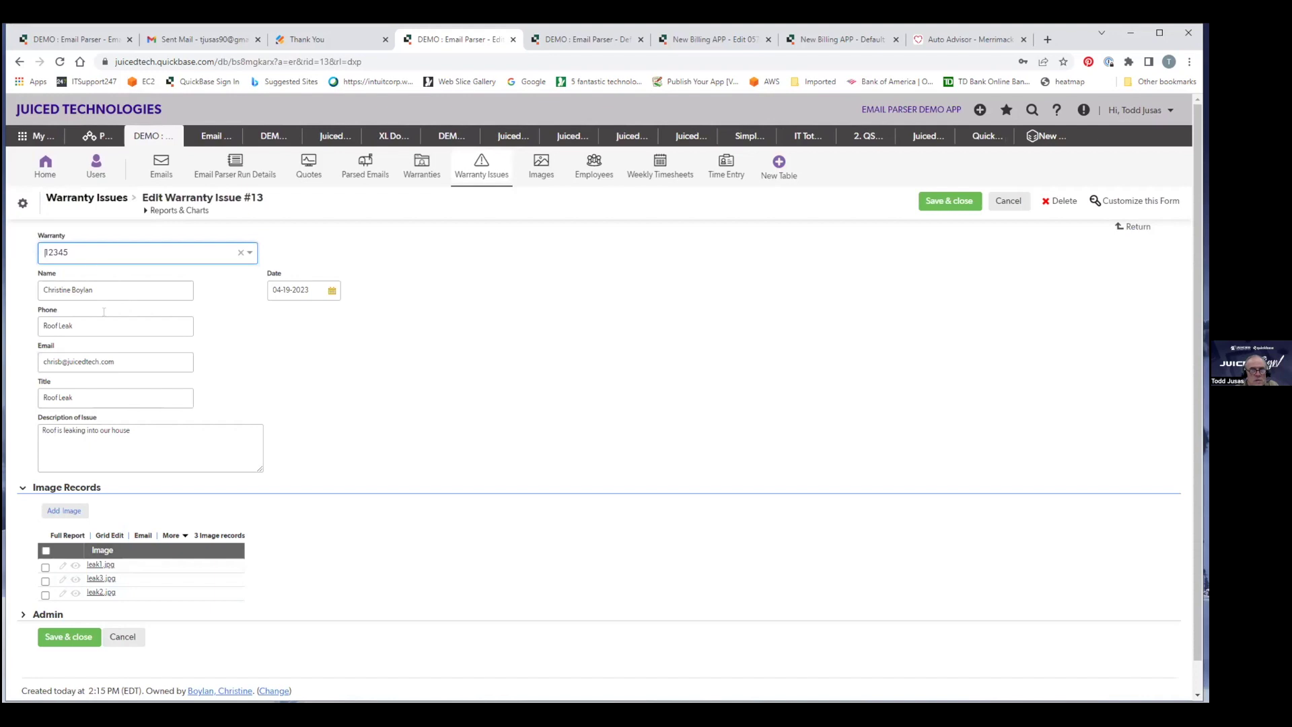
View the leak1.jpg and leak3.jpg photos, then switch to the other Email Parser app tab.
click(100, 565)
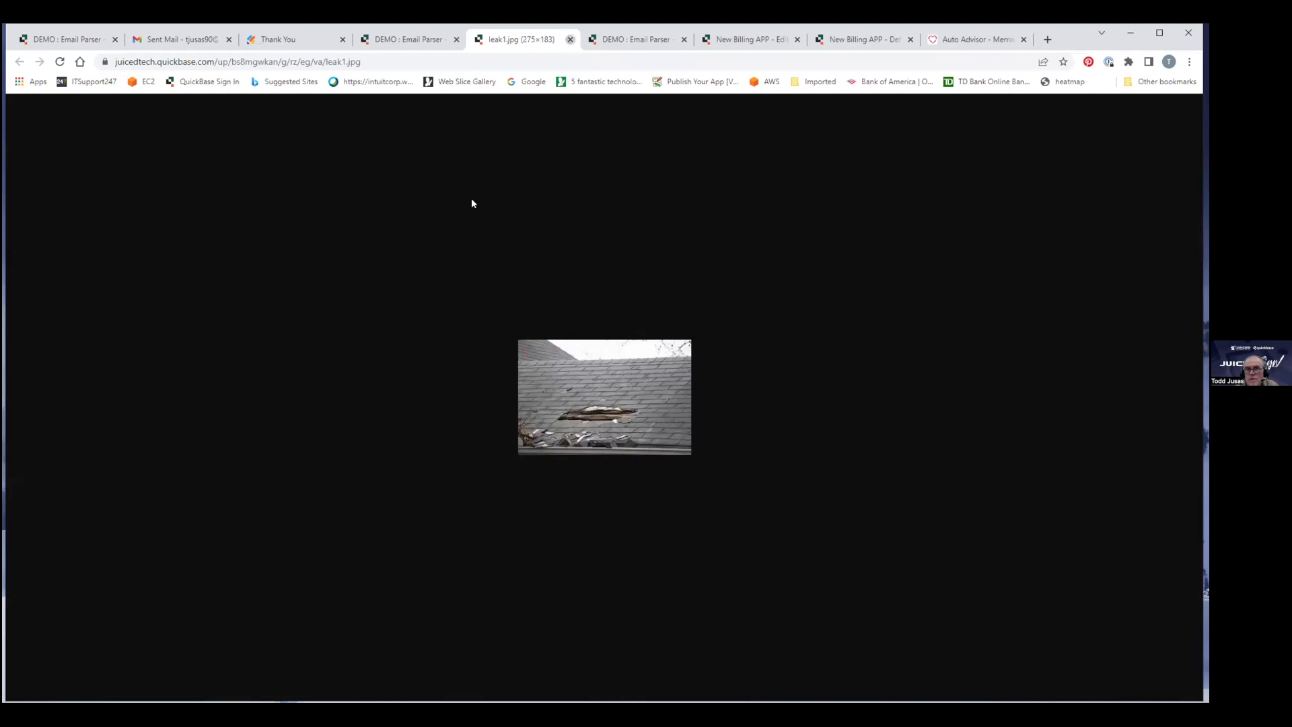
key(ctrl+w)
click(102, 578)
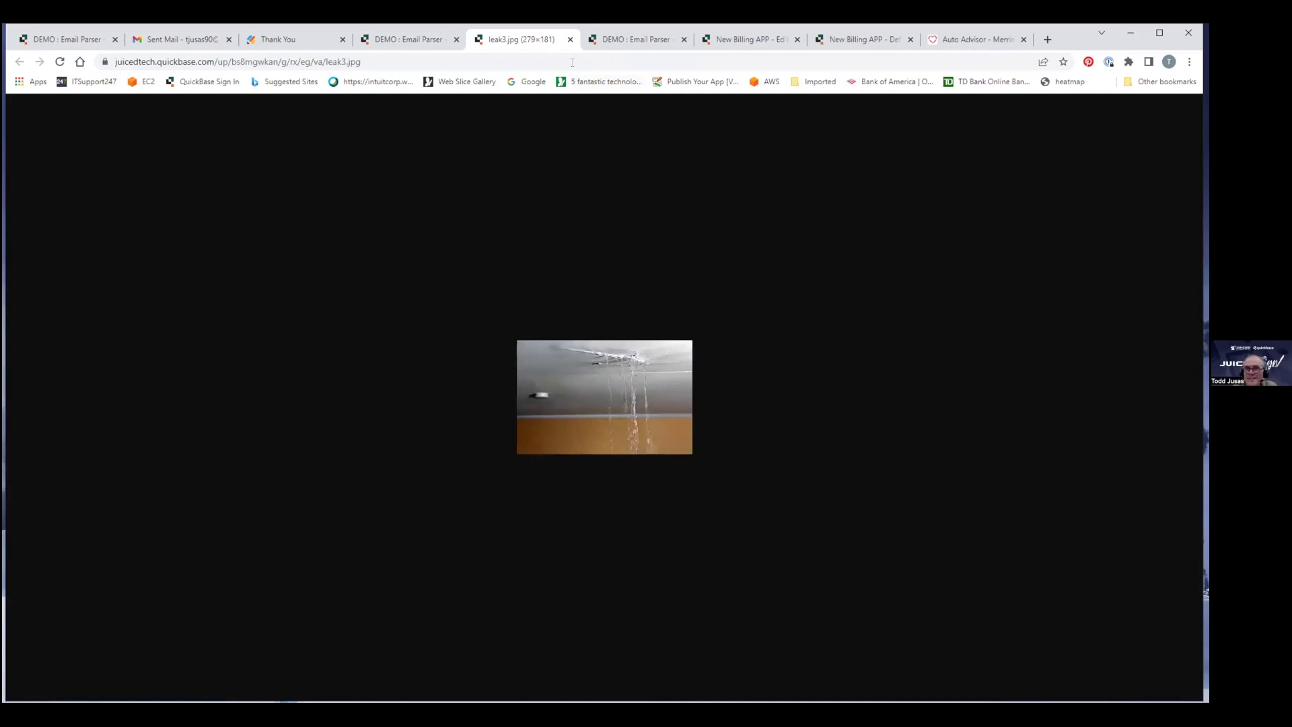
click(570, 39)
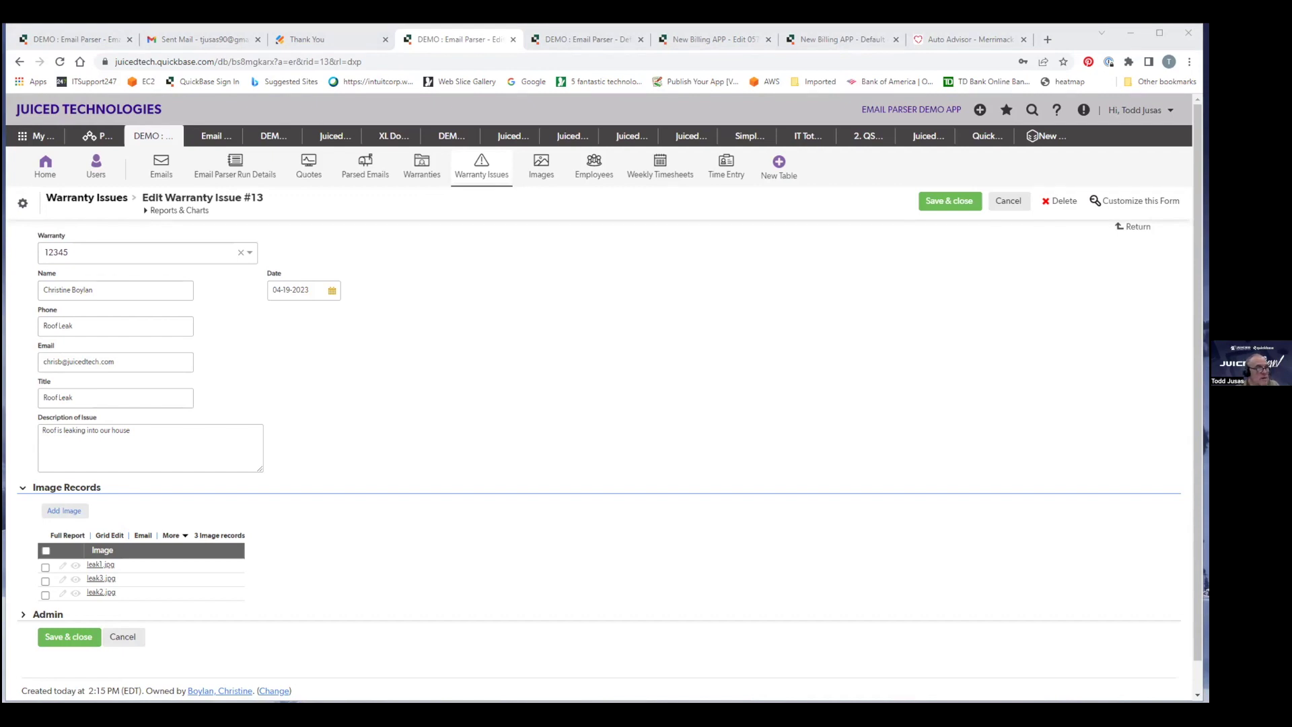
click(579, 42)
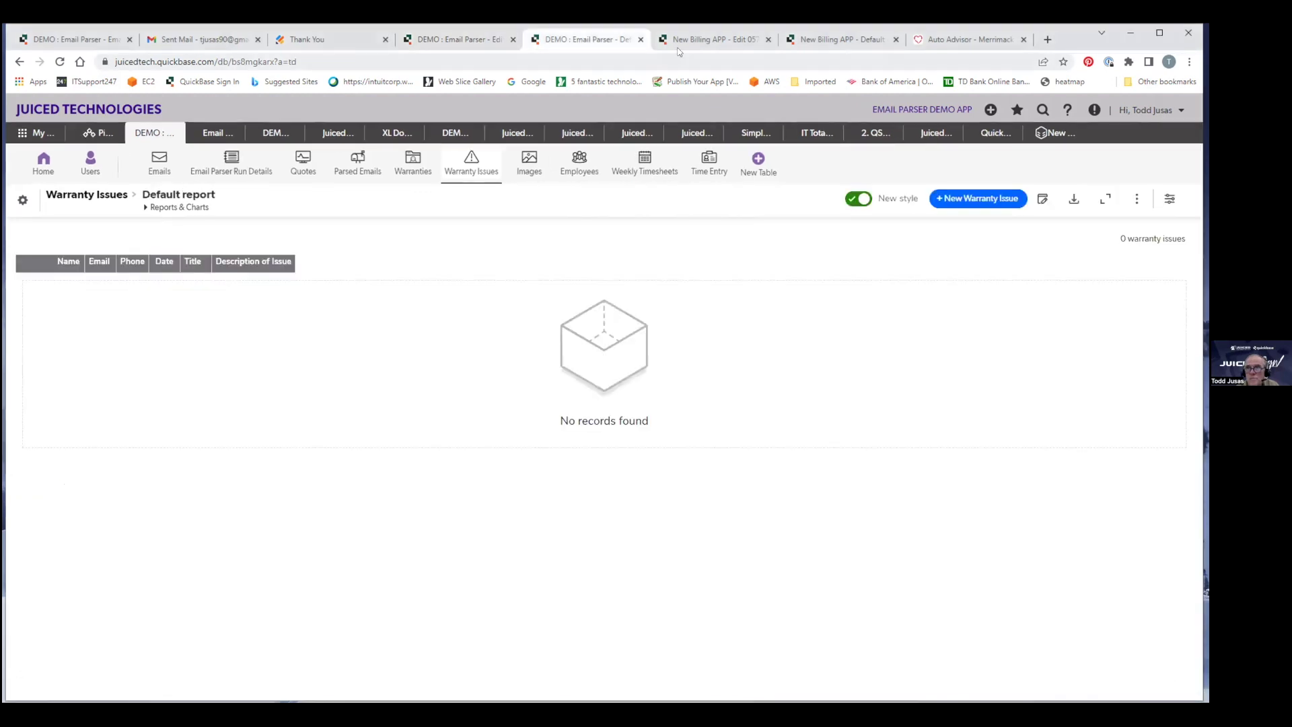
Address the courier message to the recipient's e-mail and first name, subject 'Email Parser test for Inbound message'.
click(731, 42)
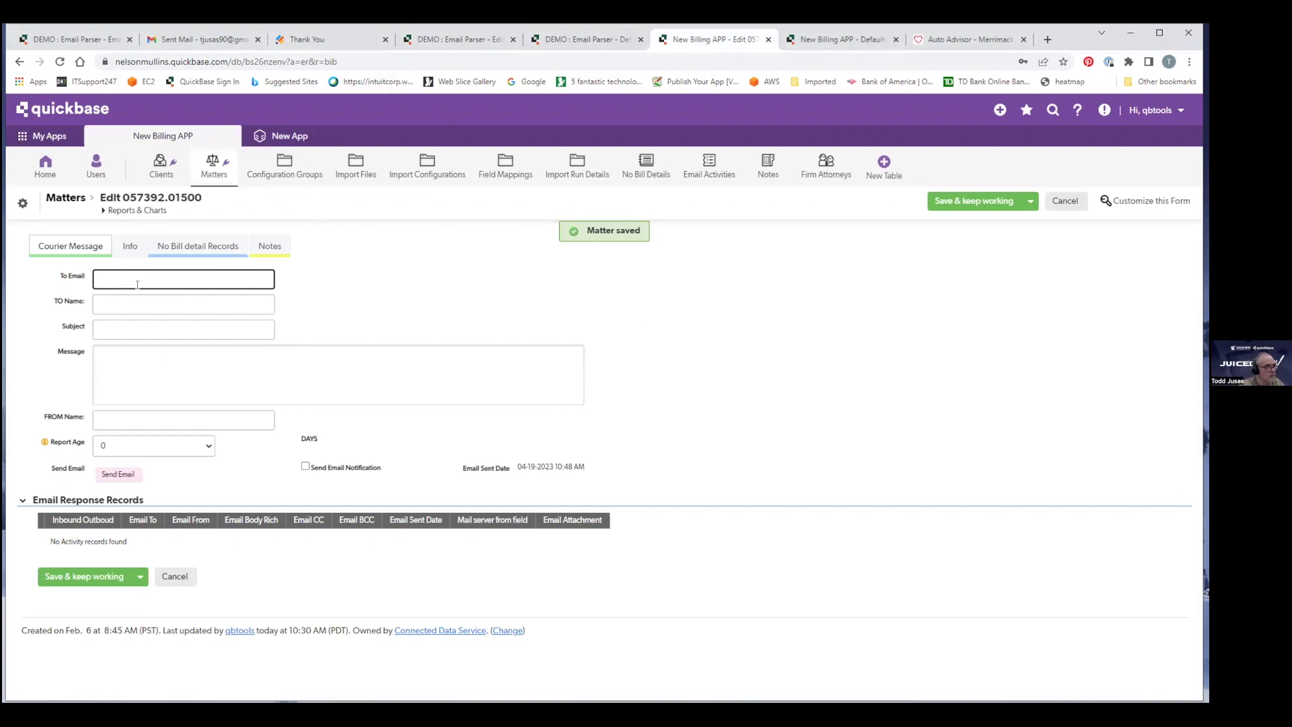
key(Tab)
text(Todd)
key(Tab)
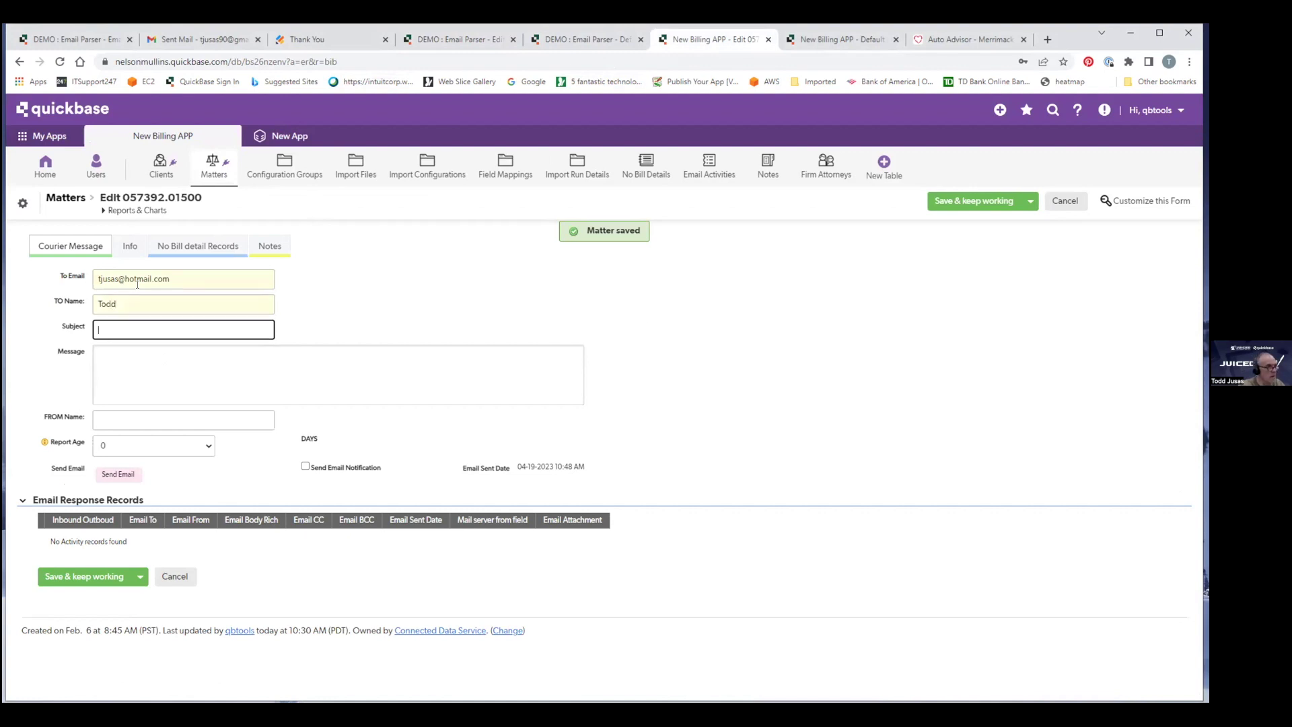
text(Email Parser)
text(test for Inbound m)
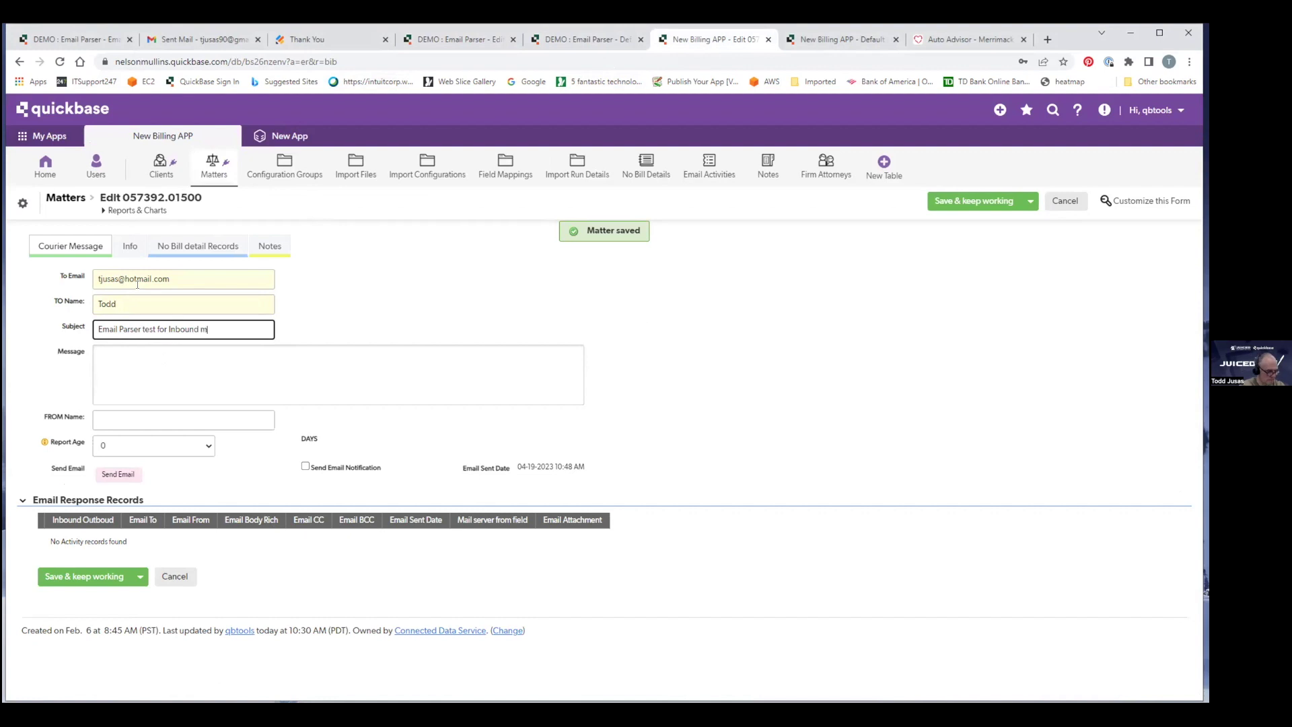
text(essage)
key(Tab)
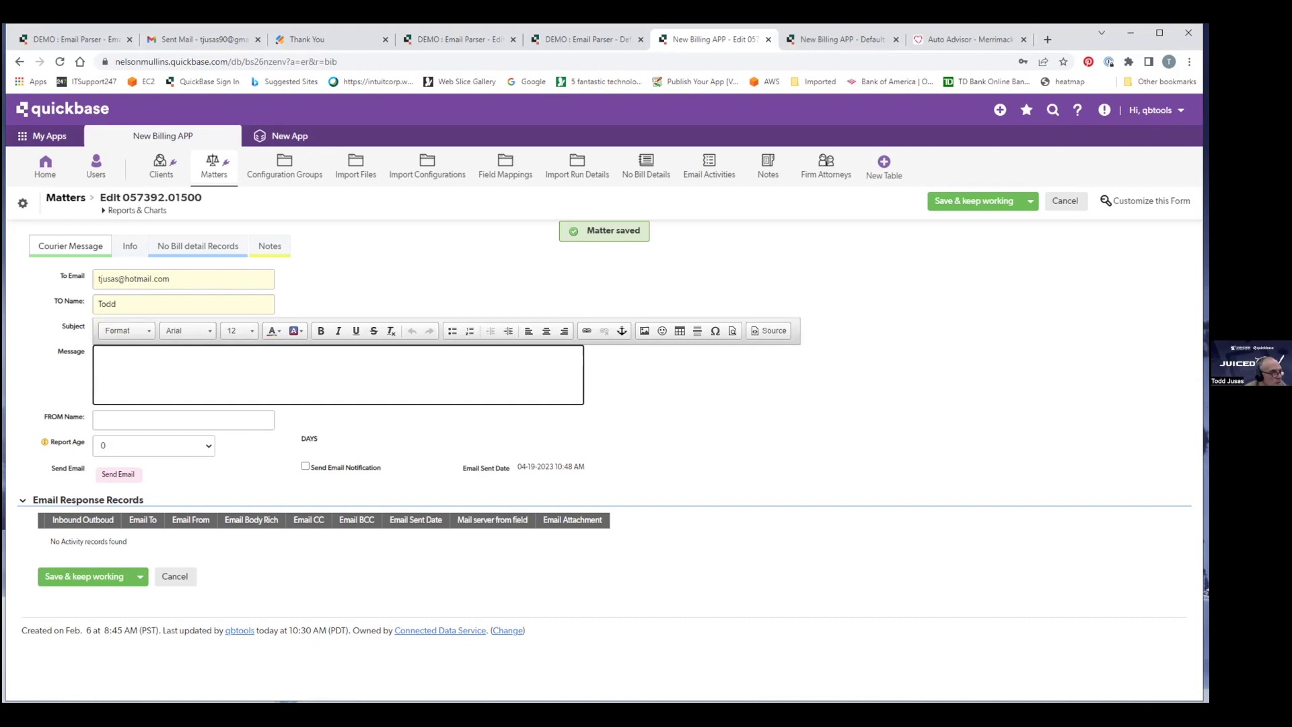
Write the message body: a test sent via Courier, cc'd to an address that sends back to this record.
key(alt+Tab)
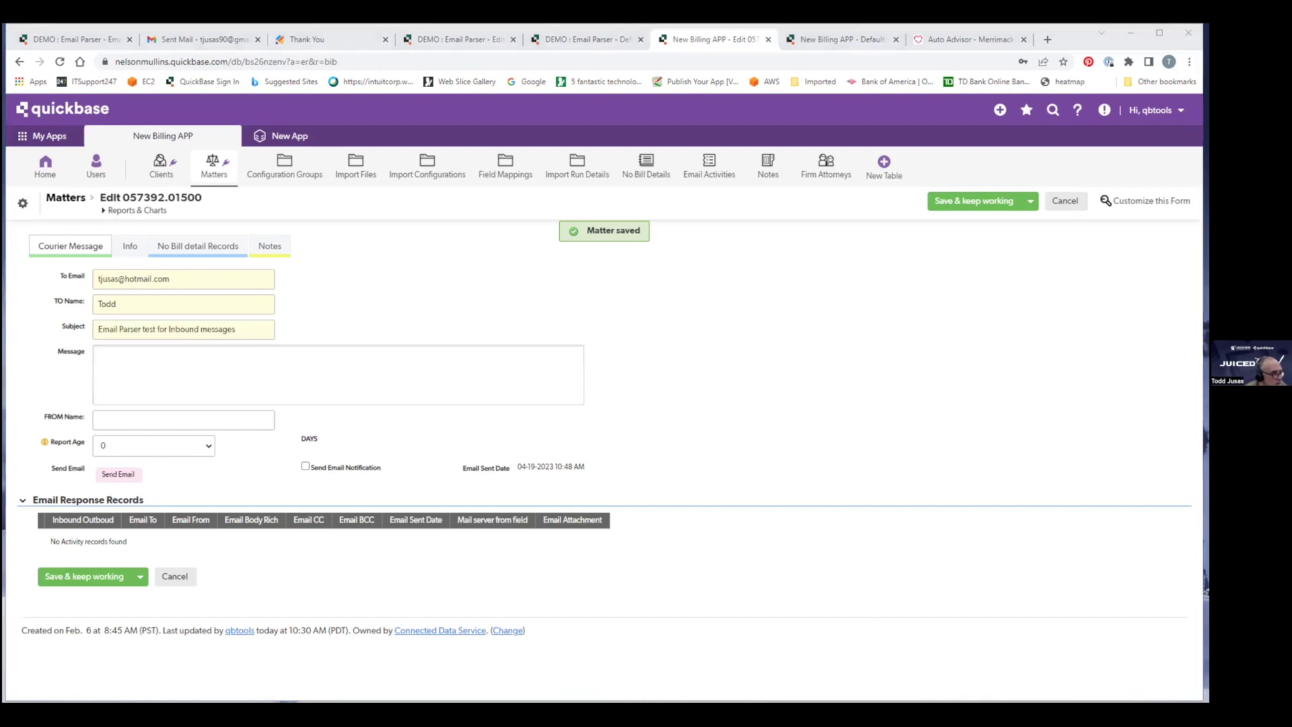
key(alt+Tab)
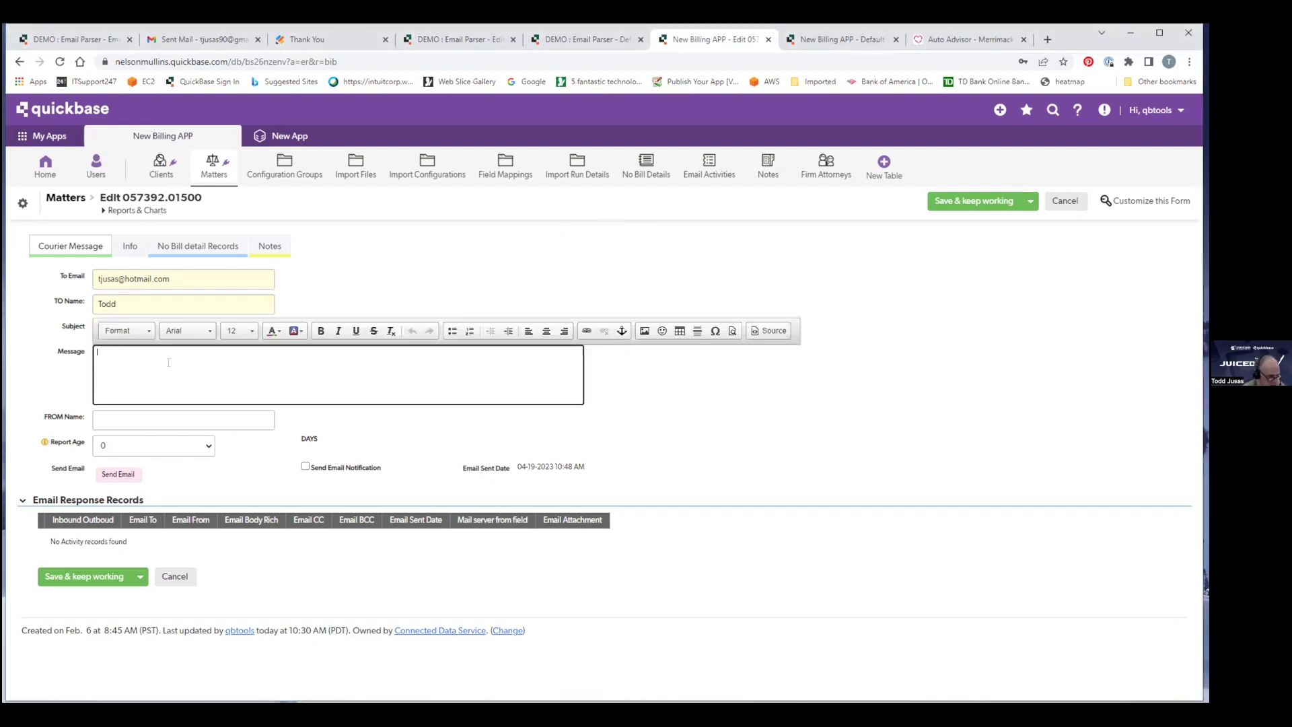
text(This is a test message that I am sending out via Courier with a cc to an email address which Email Parser manages and sends back to here.)
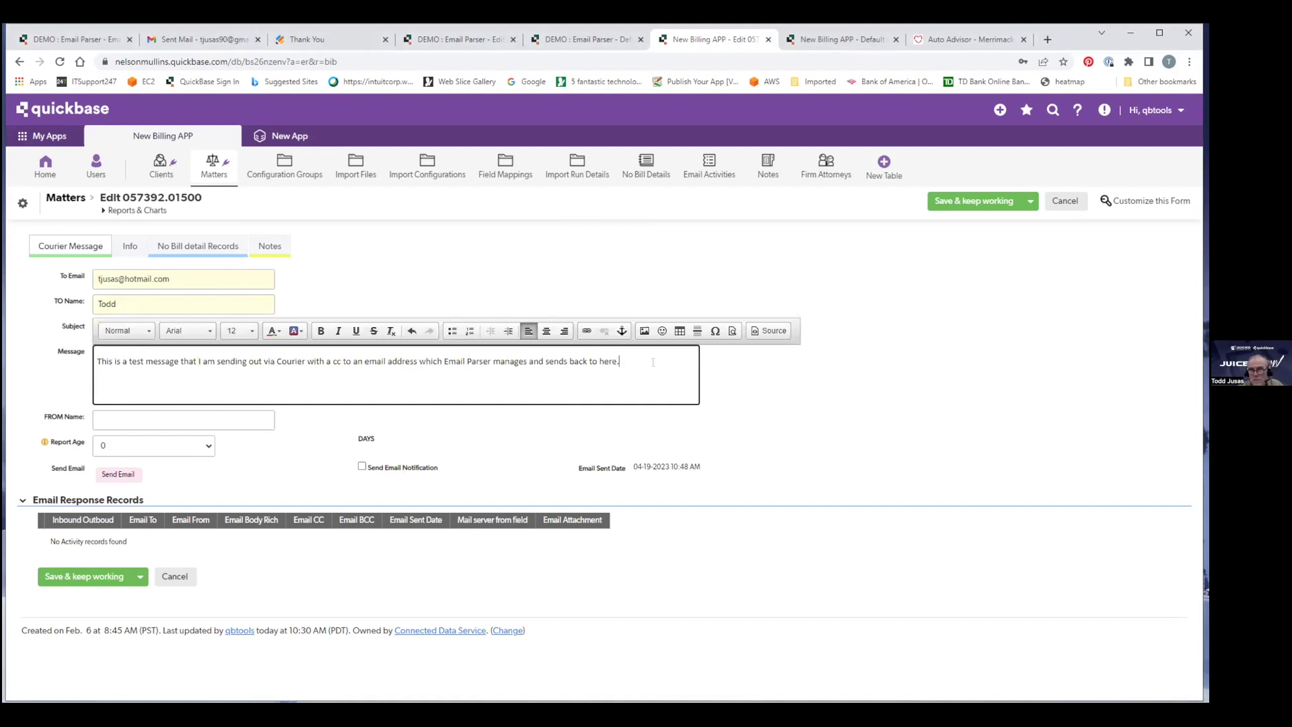
drag(646, 353, 54, 389)
key(BackSpace)
text(Ths is)
key(BackSpace)
key(BackSpace)
key(BackSpace)
key(BackSpace)
text(is a)
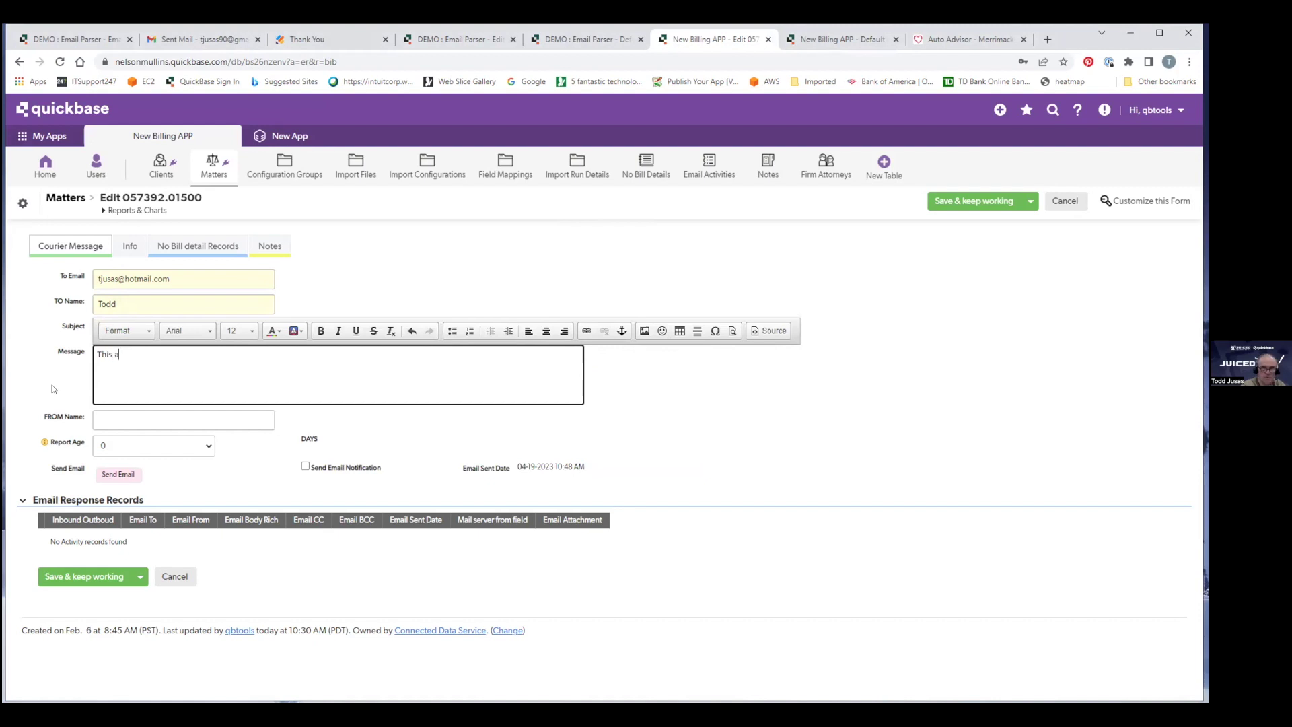
text( test message that I am sending out via Courier wi)
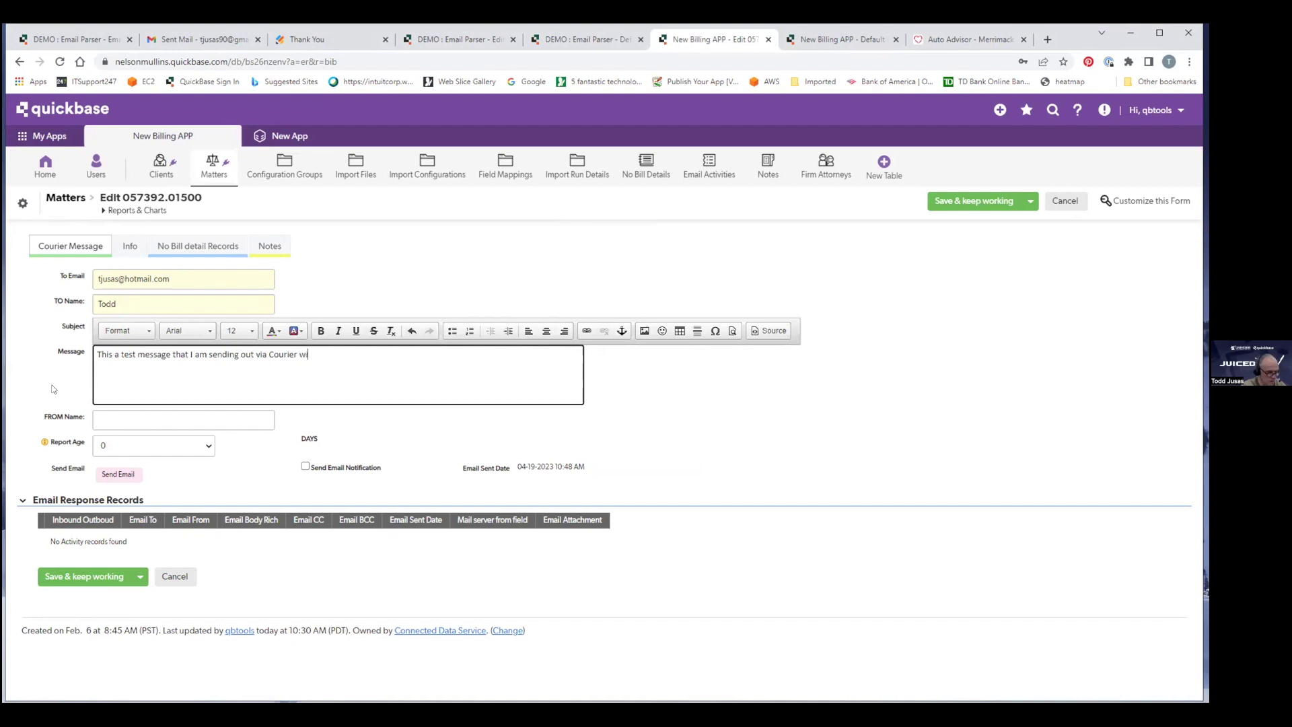
text(th a cc to an email address wh)
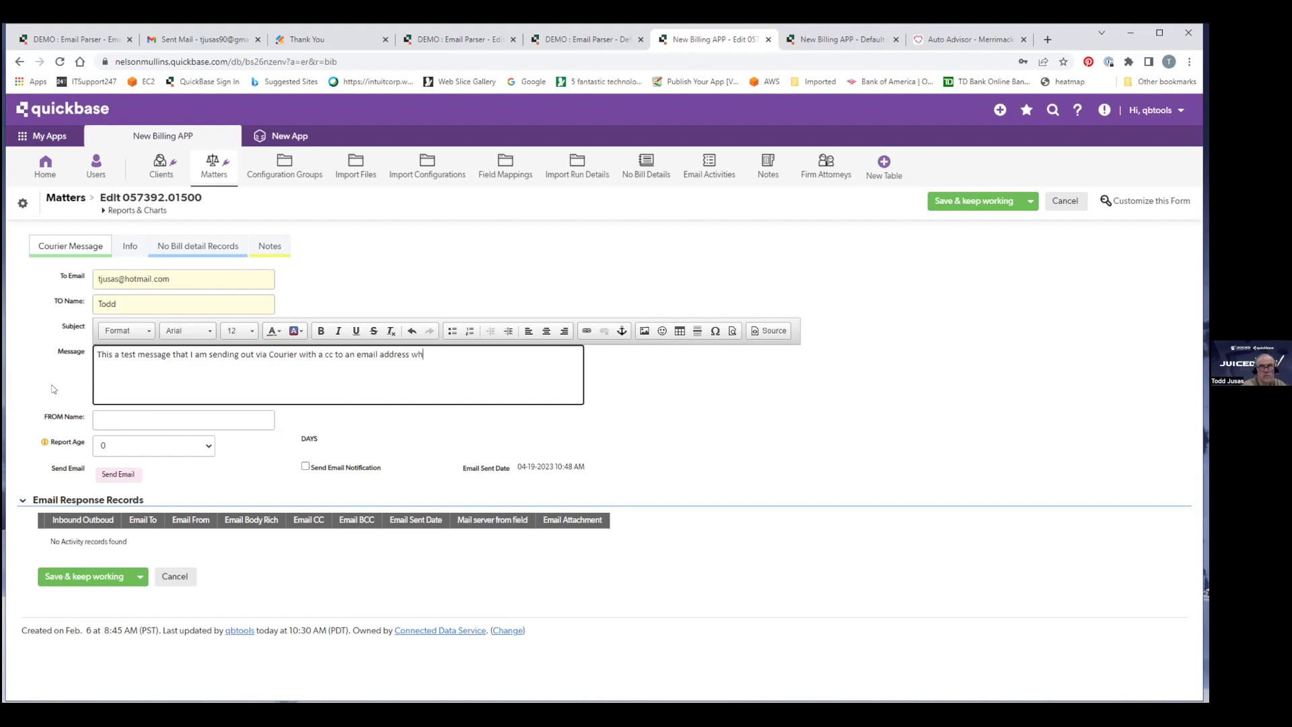
text(ich Email Parser manage)
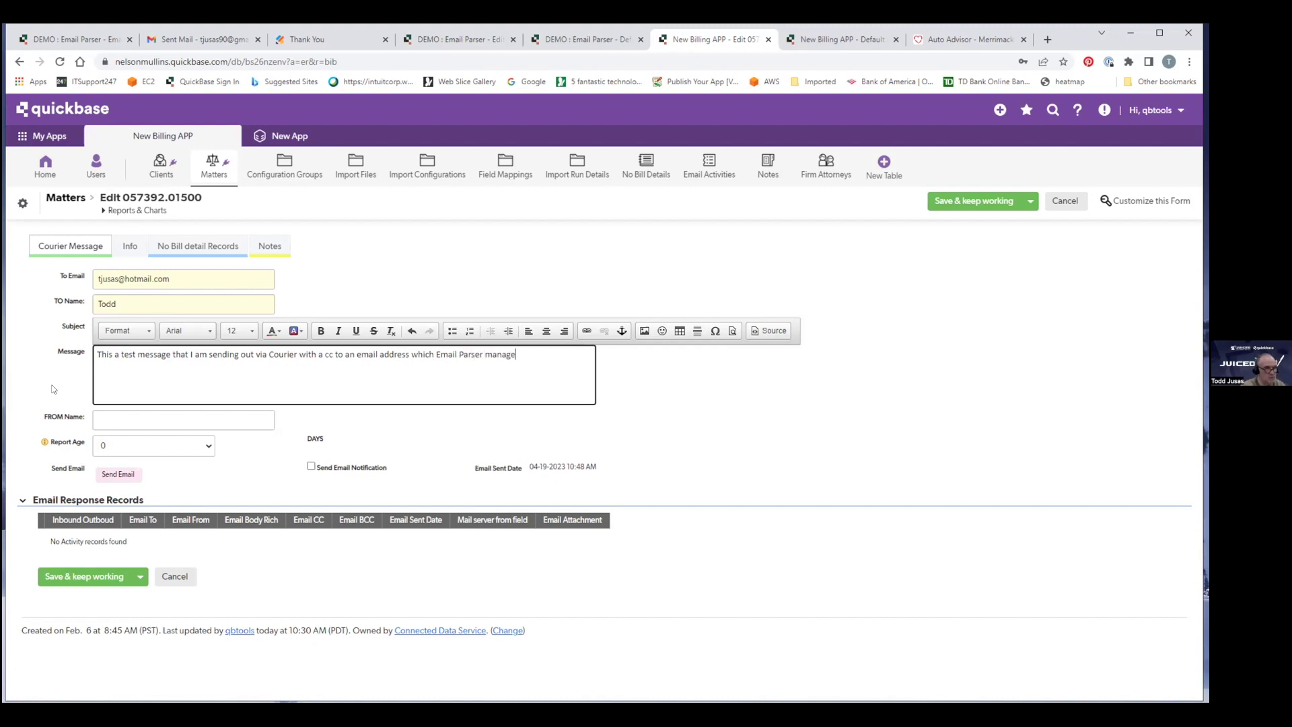
text(s and sned)
key(BackSpace)
key(BackSpace)
key(BackSpace)
text(e)
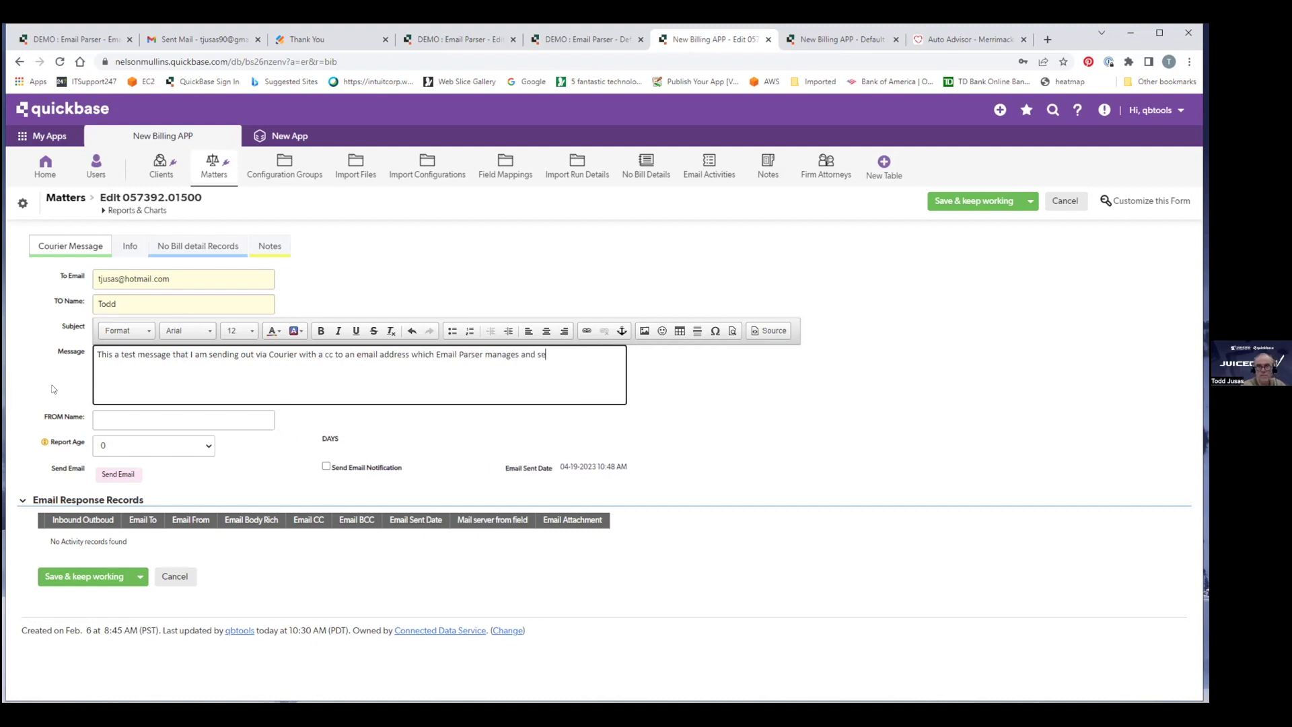
text(nds)
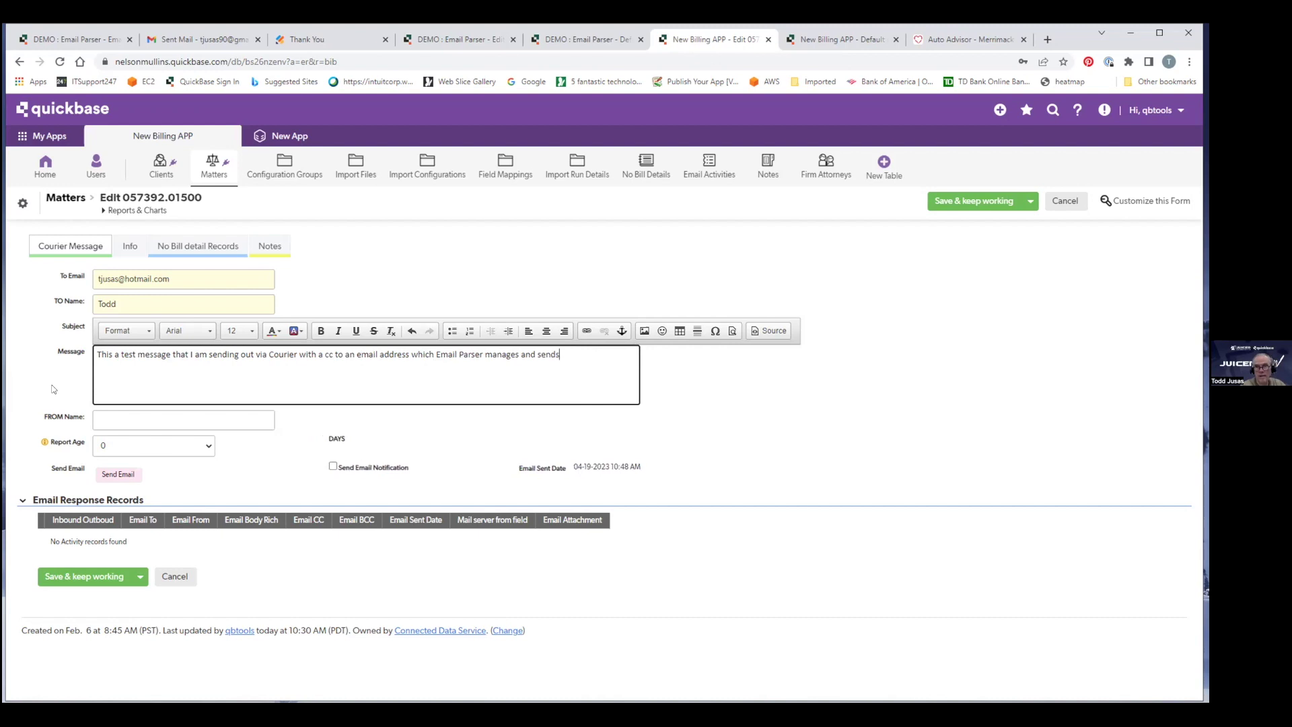
key(BackSpace)
text( back)
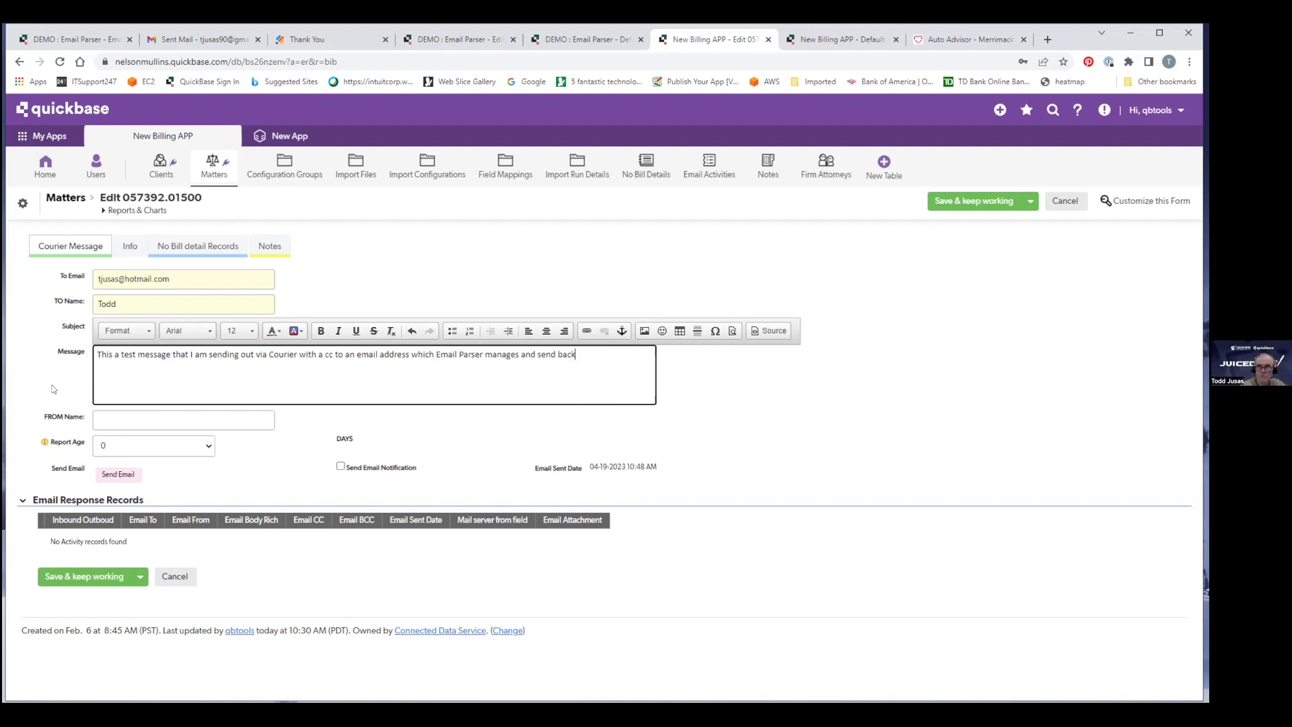
text( to th)
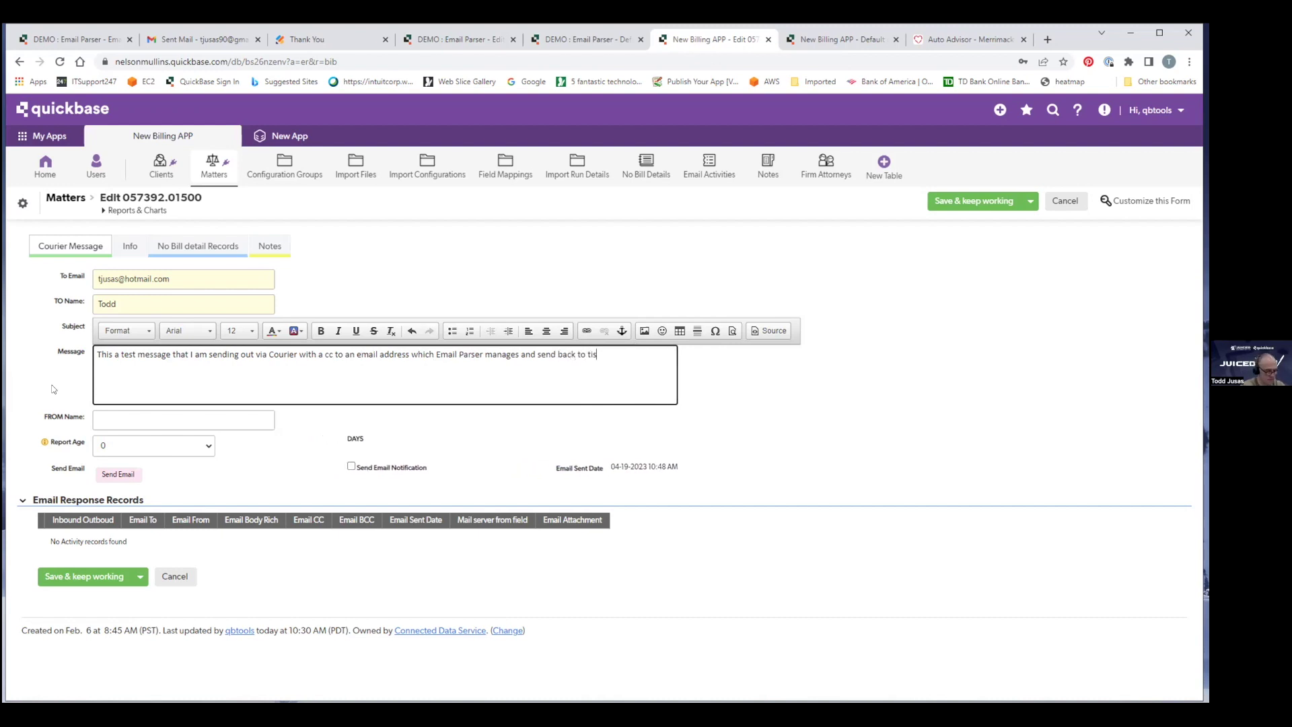
text(is r)
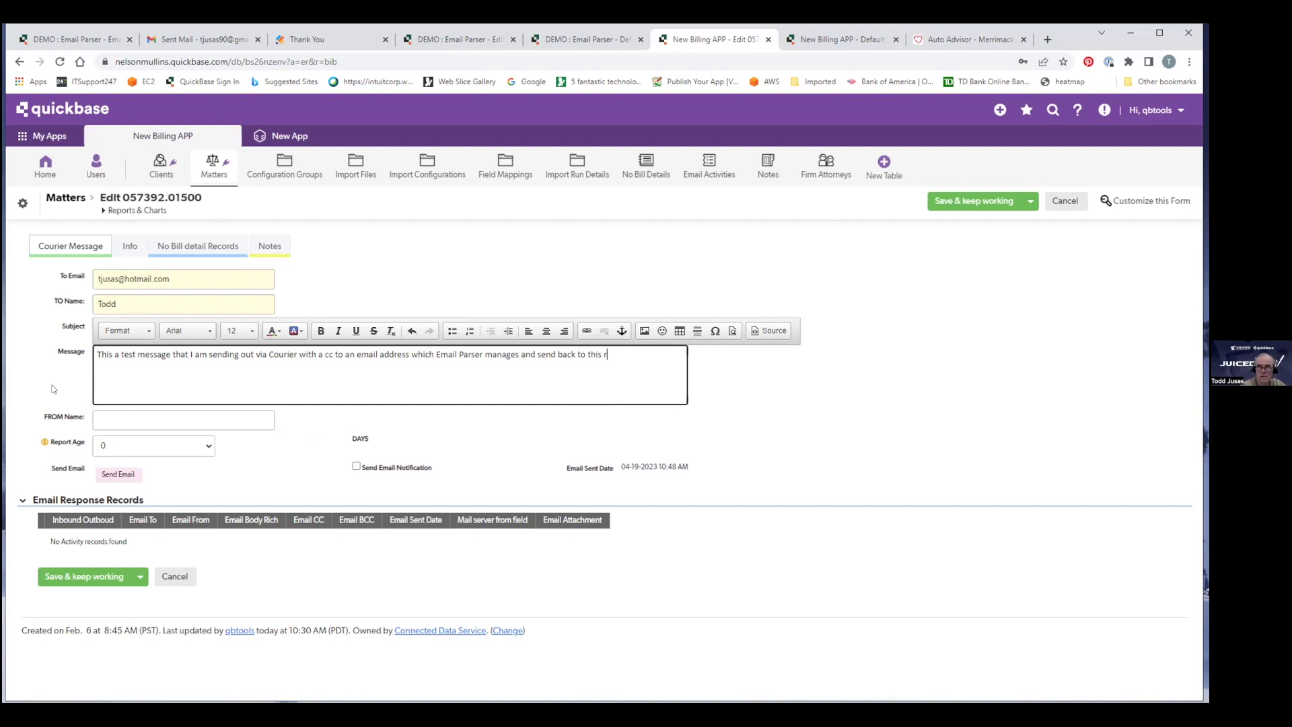
text(ecord.)
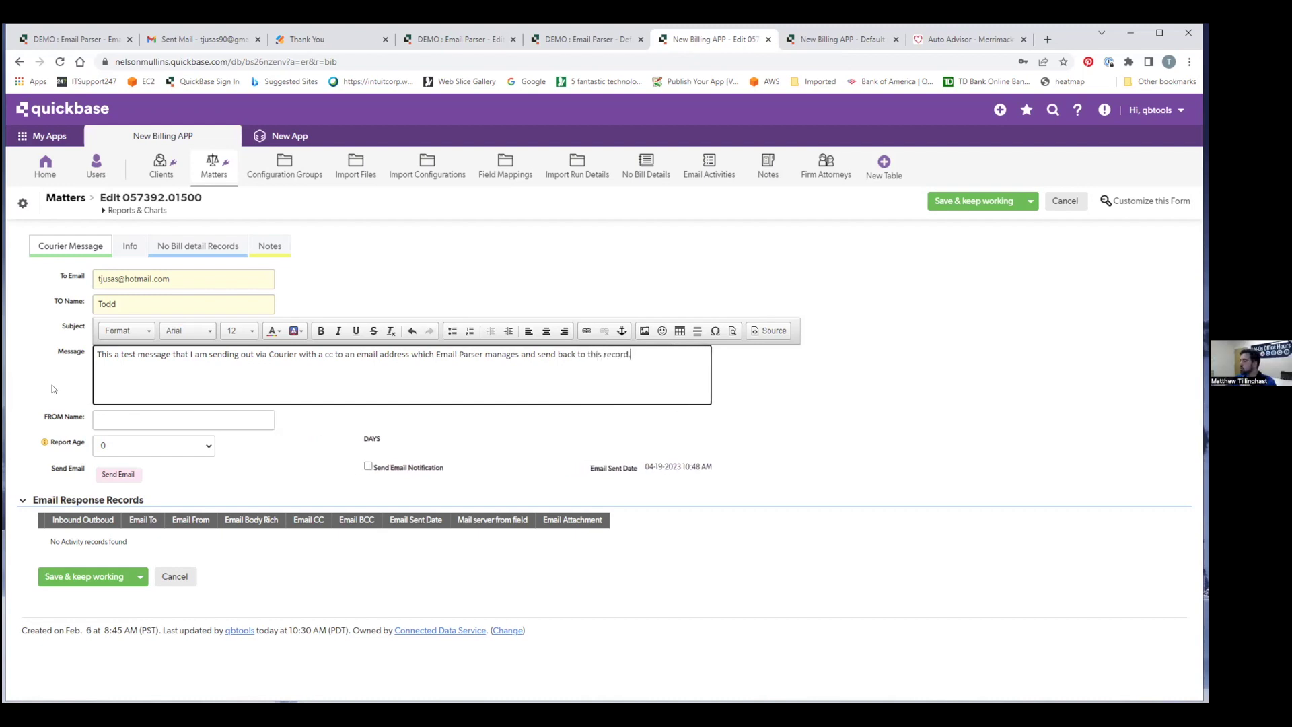
Enter the sender's name, save the matter, and reload it to show the logged outbound email.
click(142, 421)
text(John)
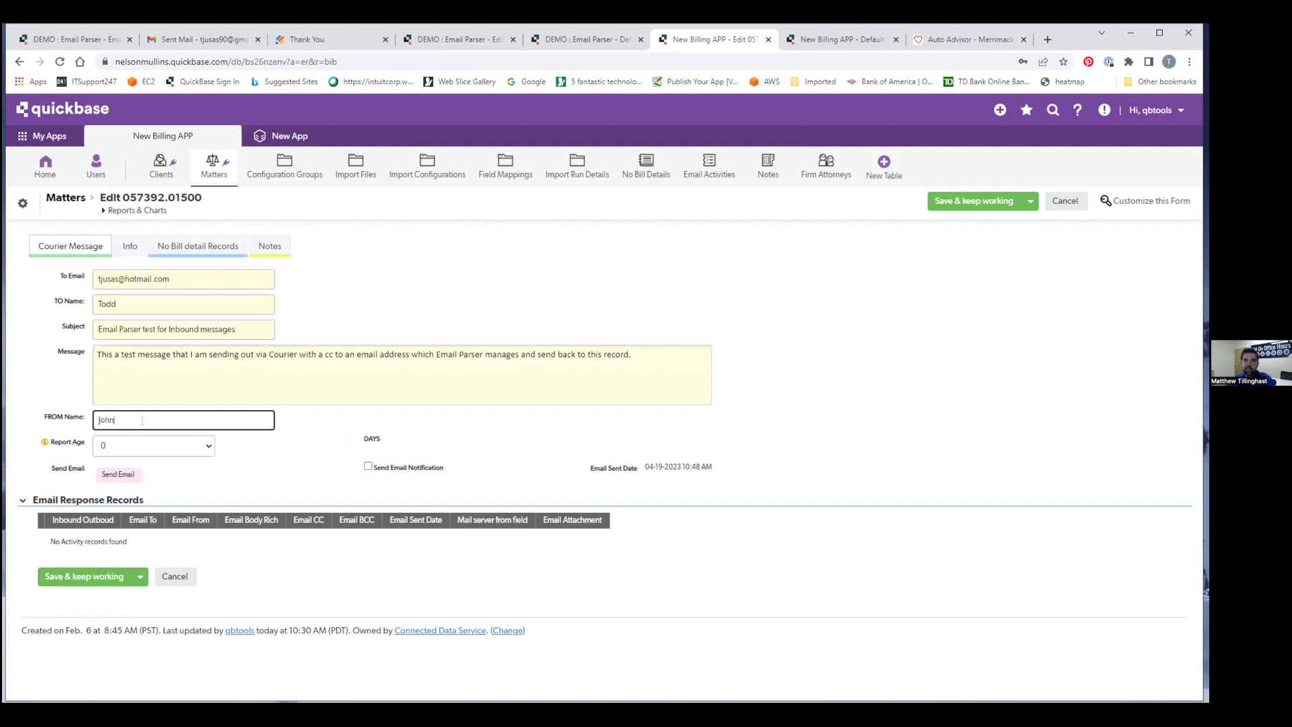
click(64, 573)
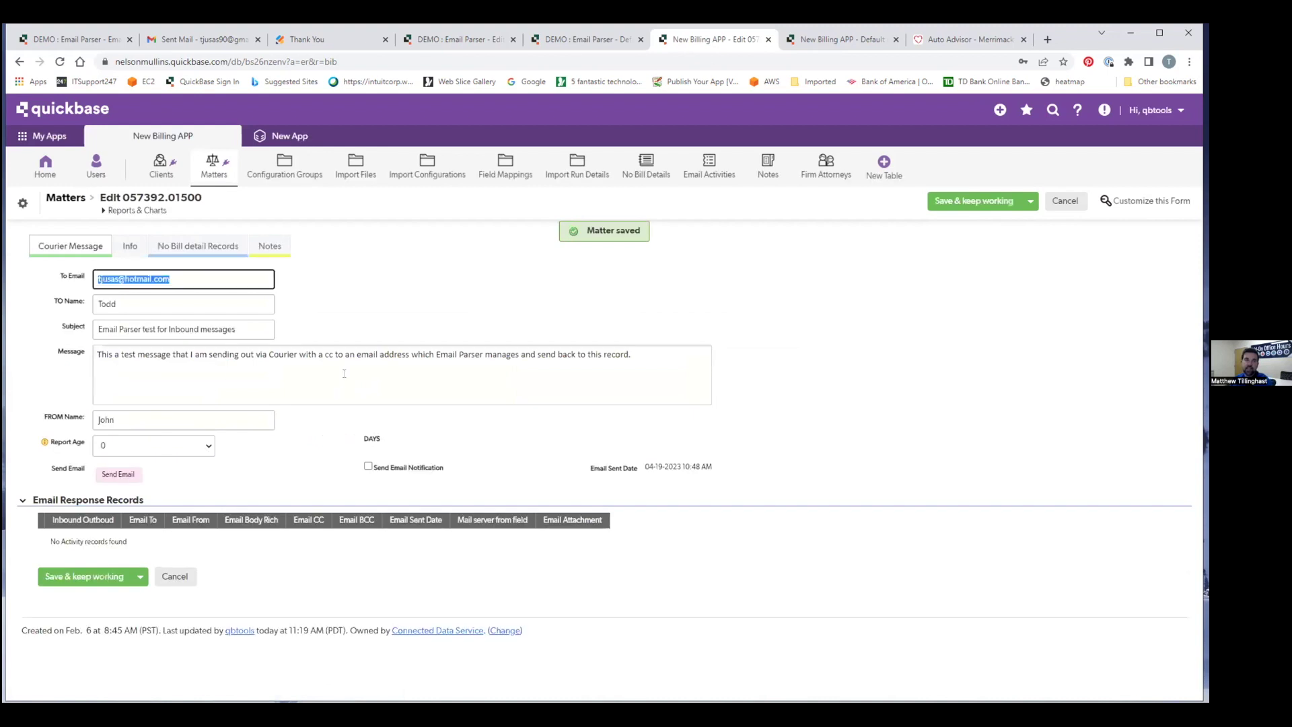
mouse_move(388, 373)
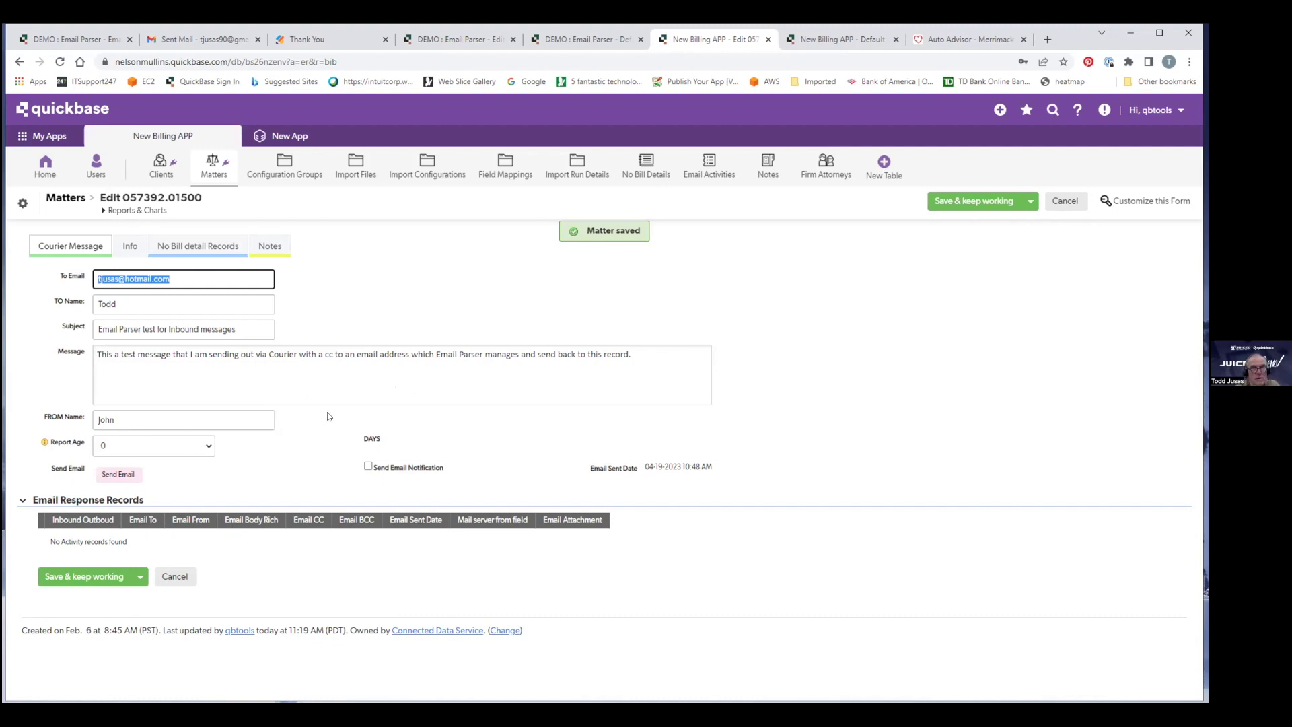
click(117, 475)
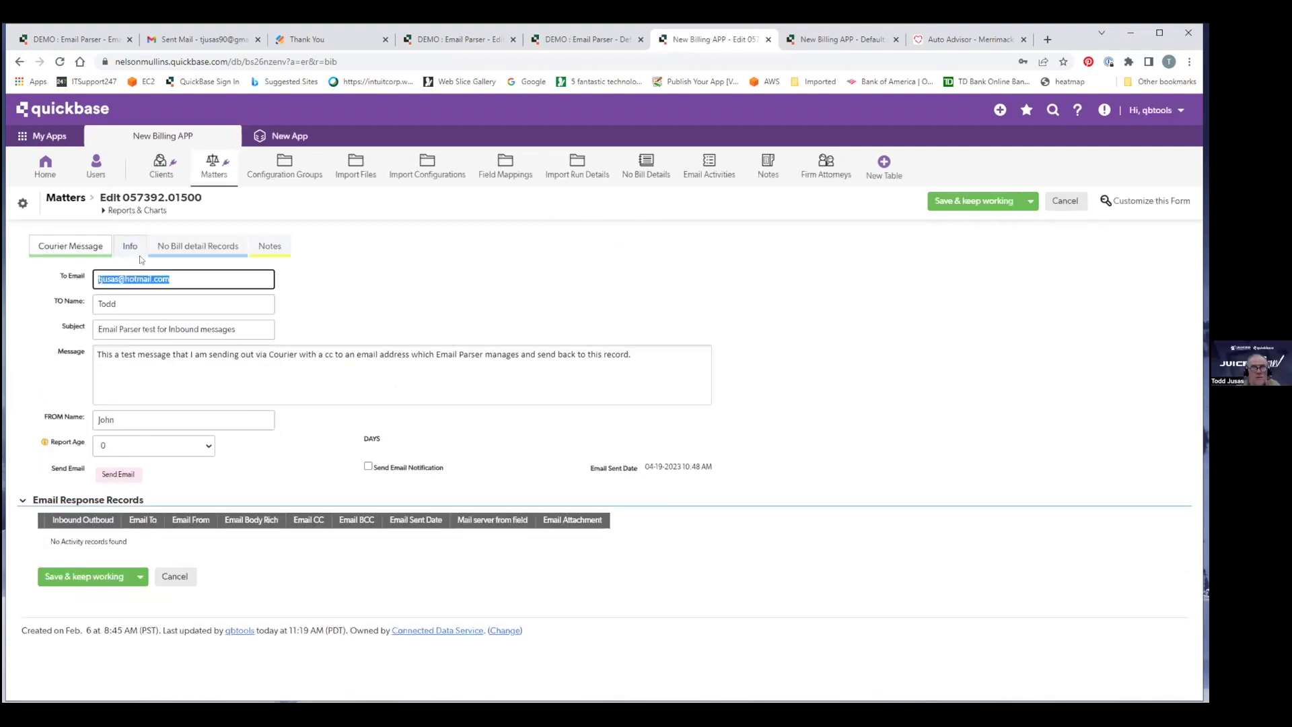
click(59, 63)
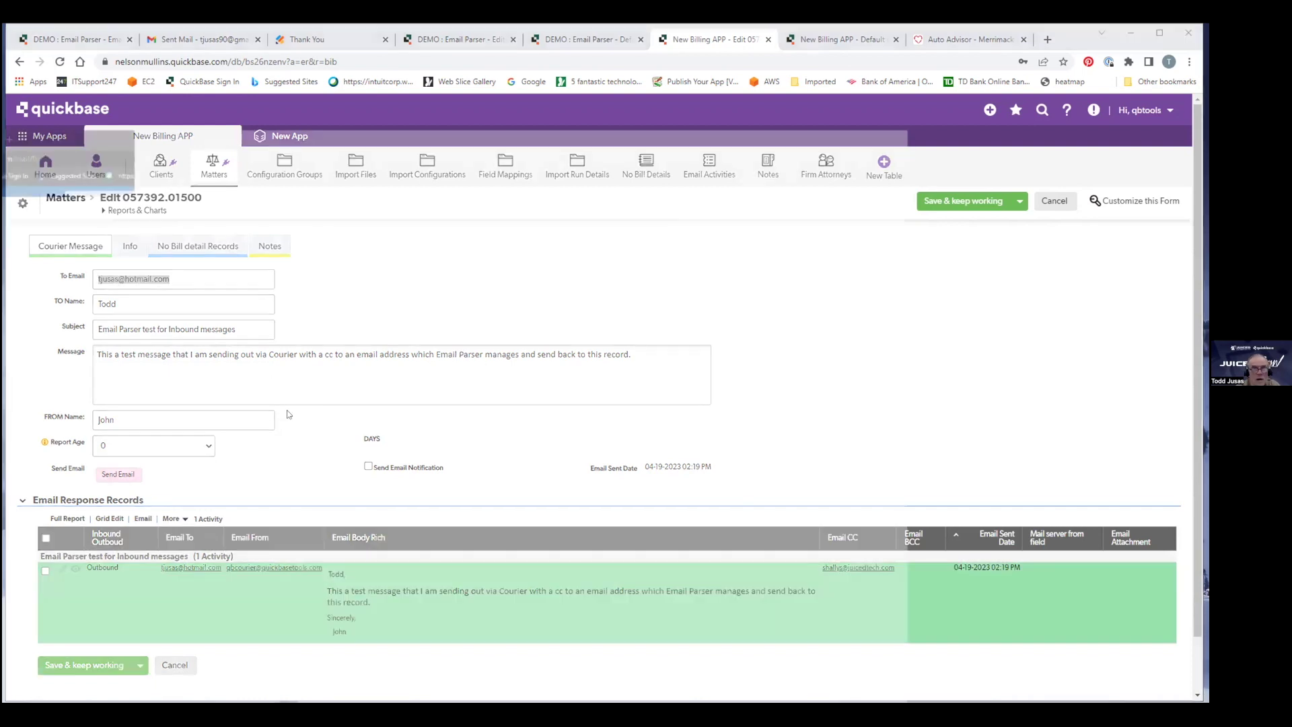
key(alt+Tab)
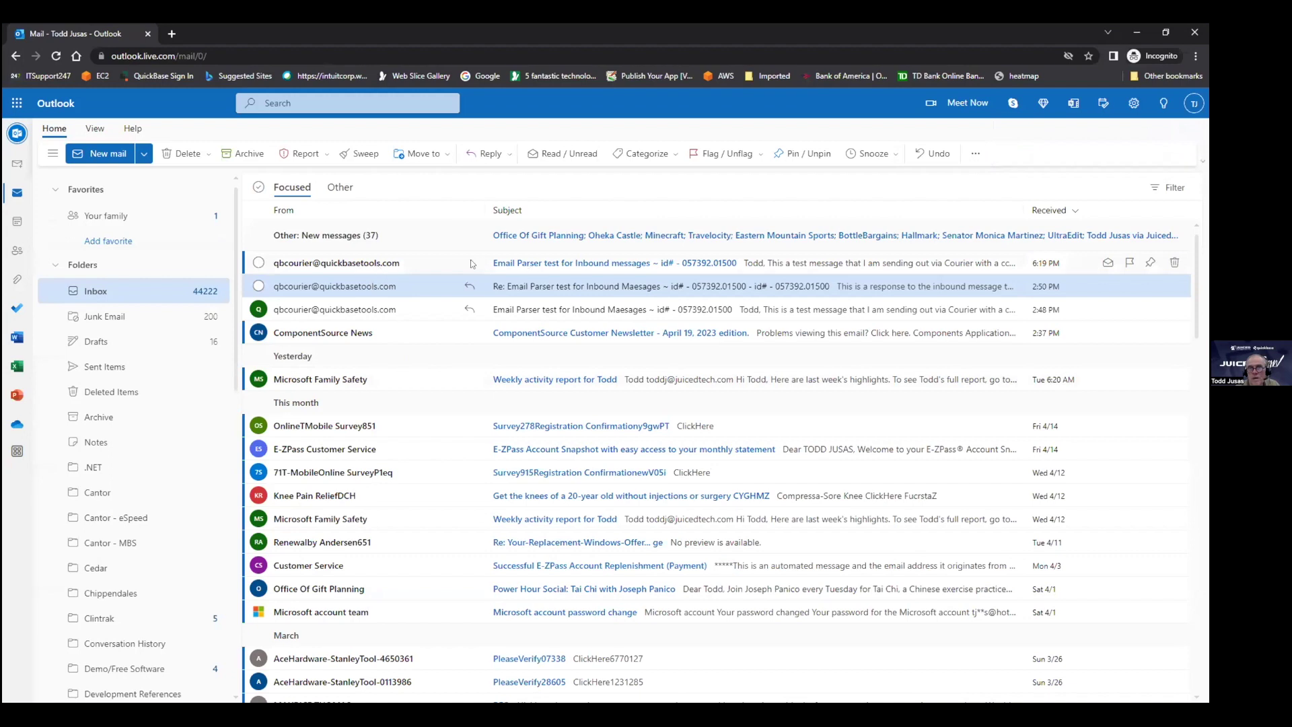
Reply 'This is a reply back' to the Email Parser test email, then reload the Quickbase matter.
click(370, 264)
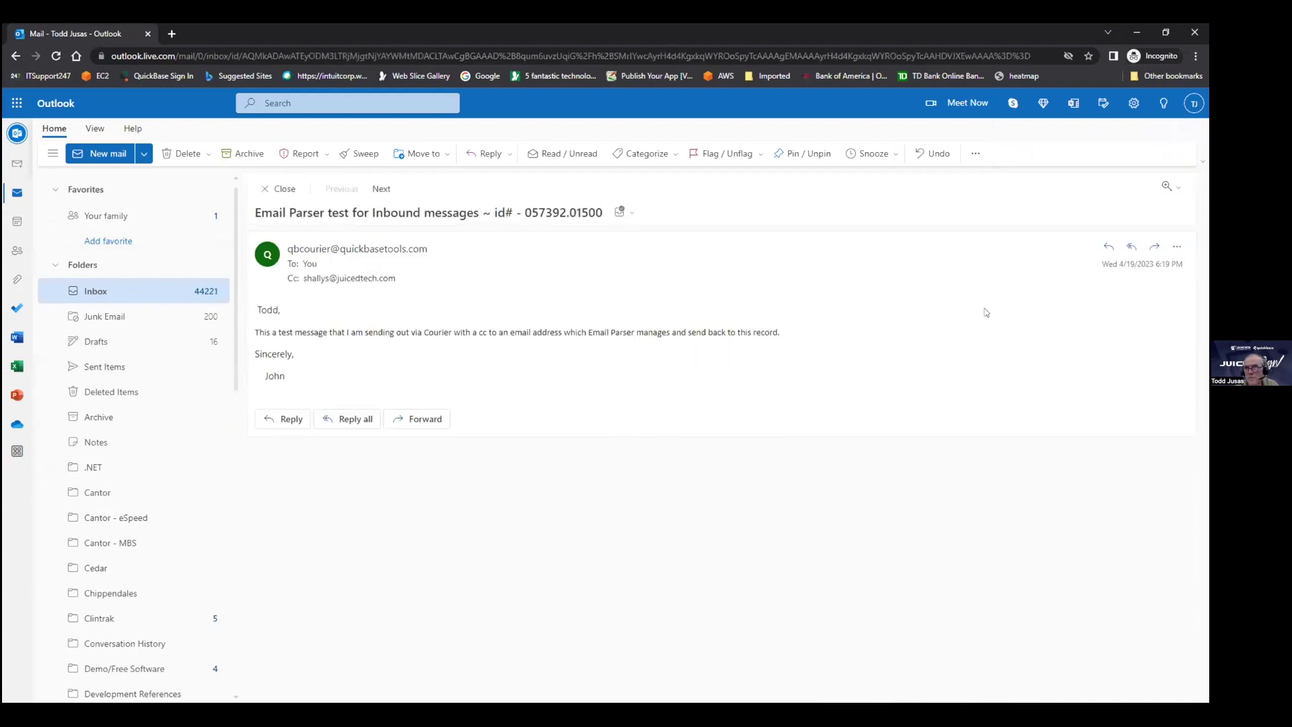
click(290, 420)
text(This is a er)
key(BackSpace)
key(BackSpace)
text(reply back)
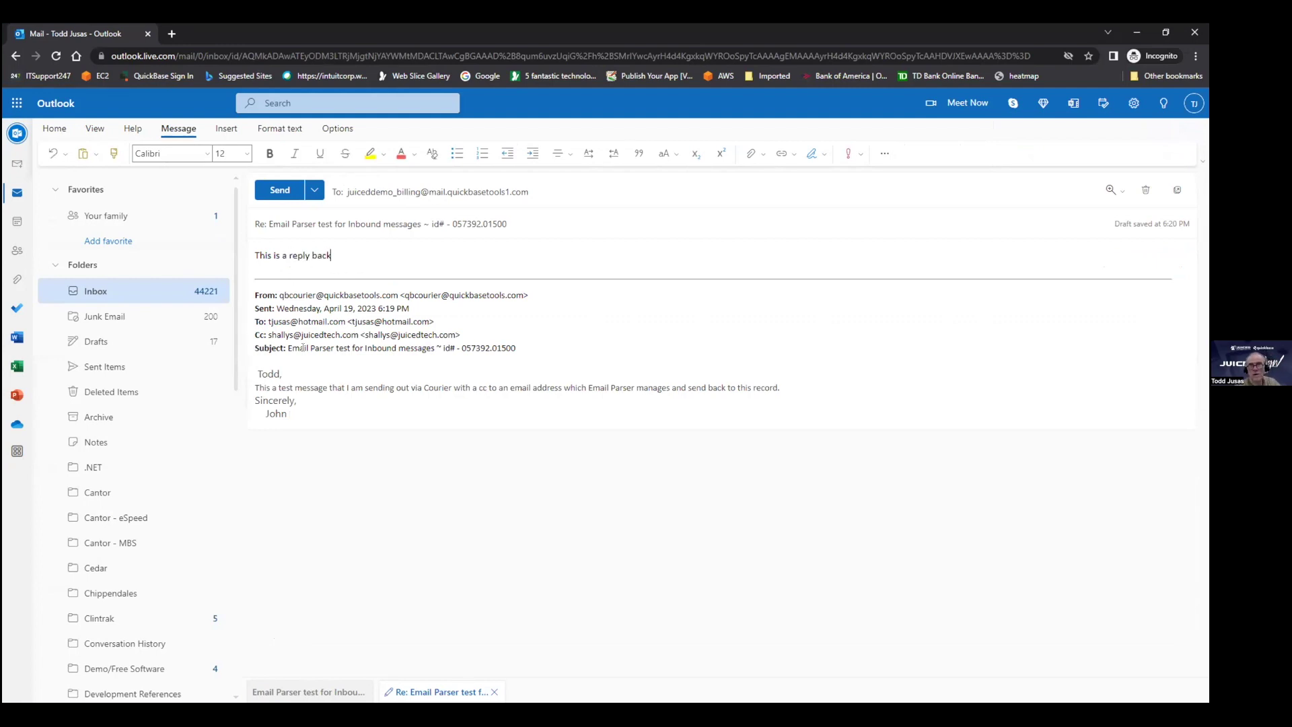
click(280, 191)
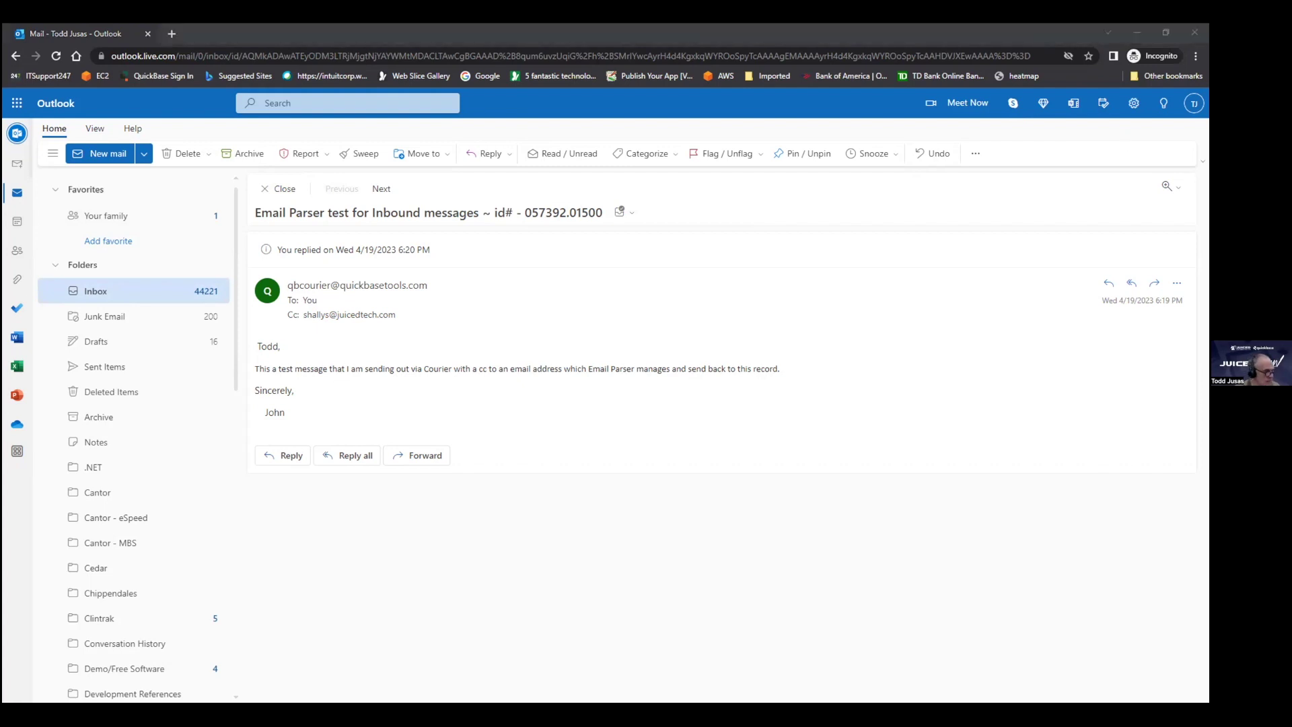
key(alt+Tab)
click(60, 63)
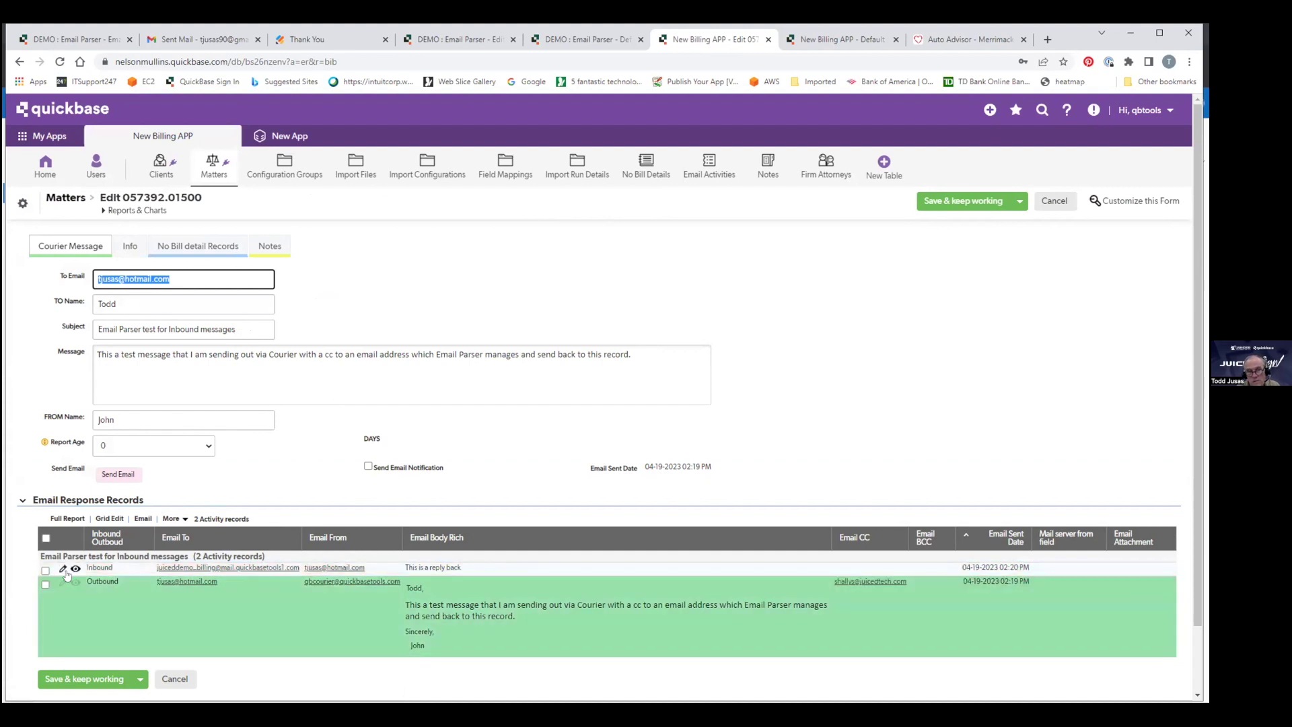
On the inbound reply's activity record, save 'This is another message' and send it as an email response.
click(62, 569)
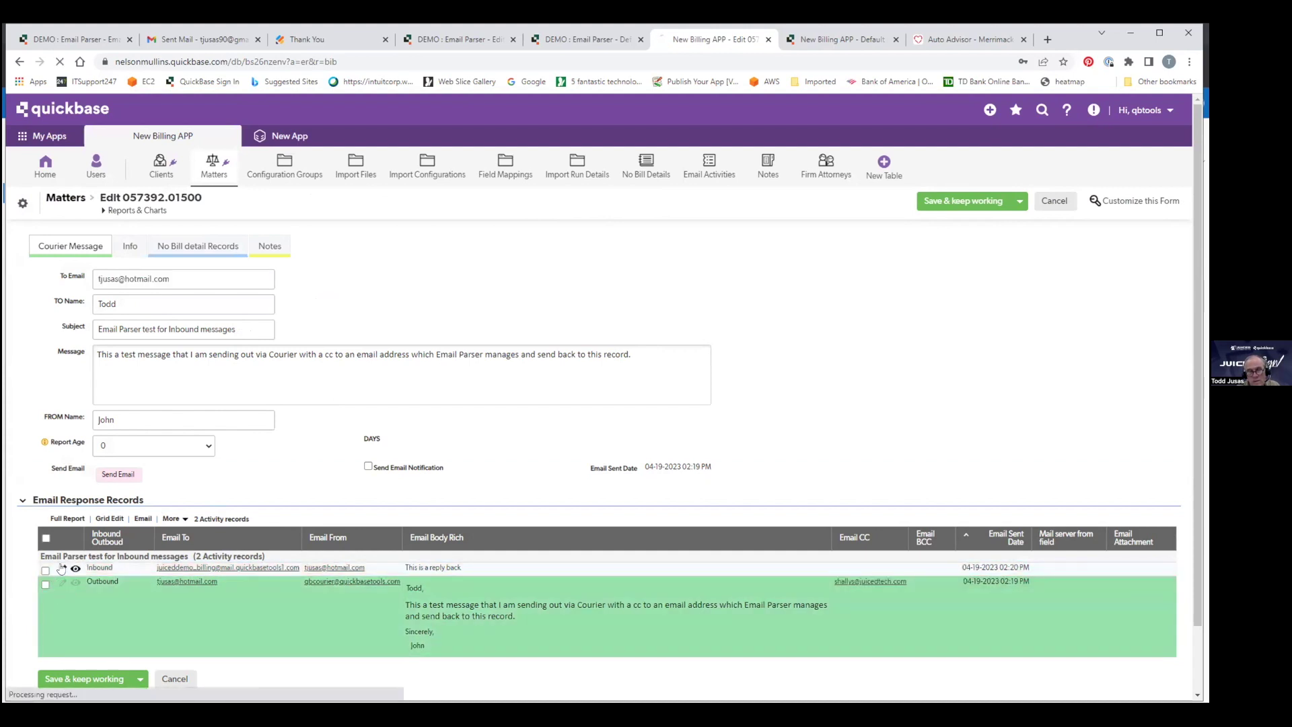
click(143, 485)
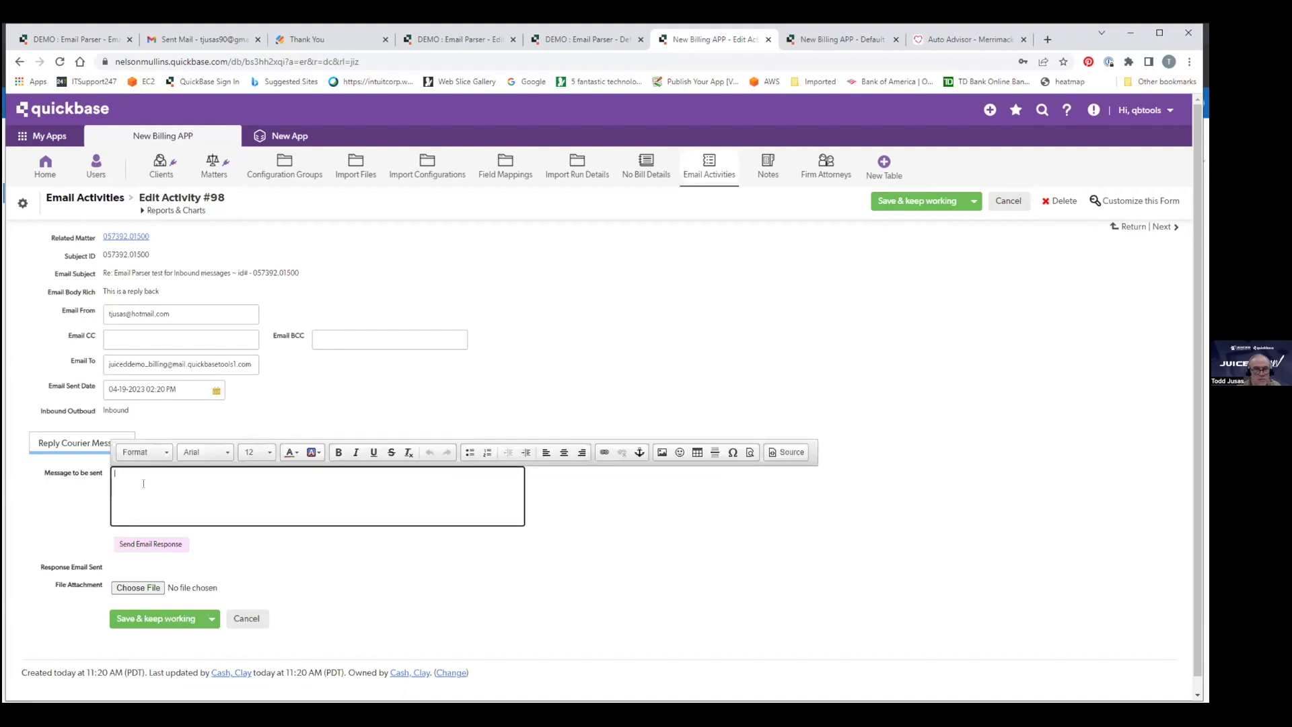
text(This is another m)
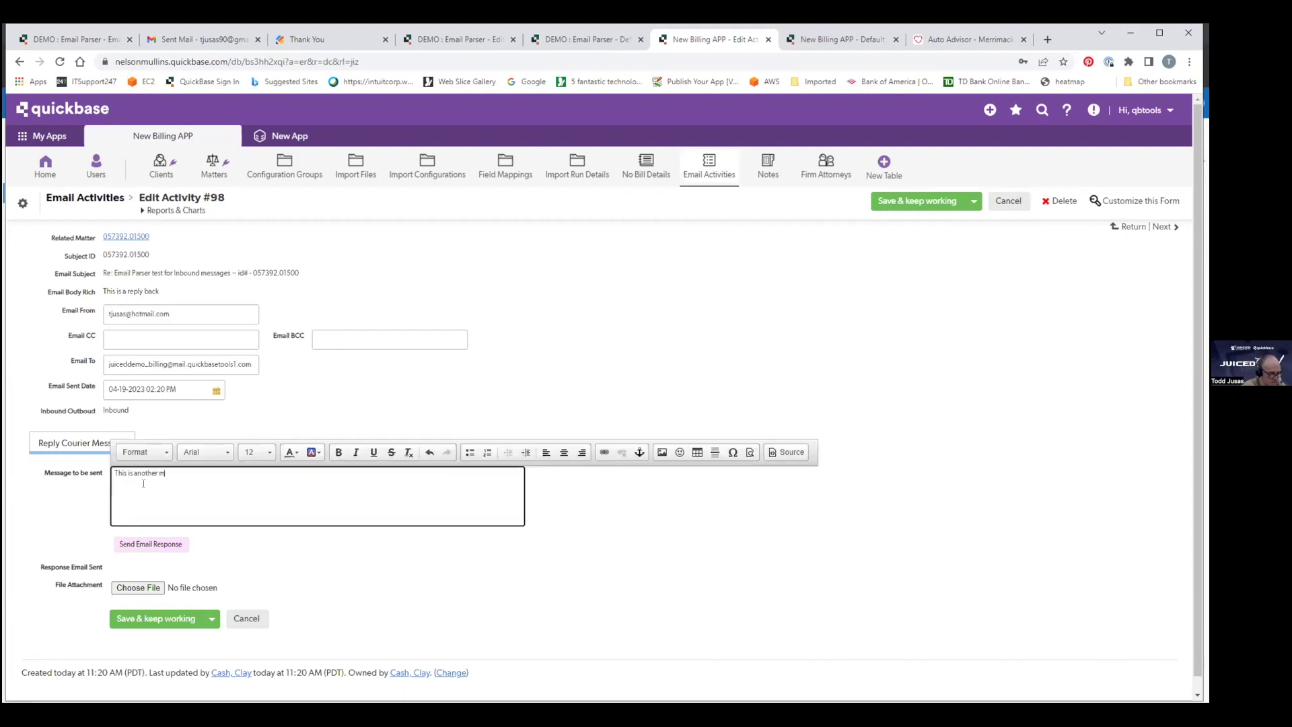
text(essage)
click(916, 202)
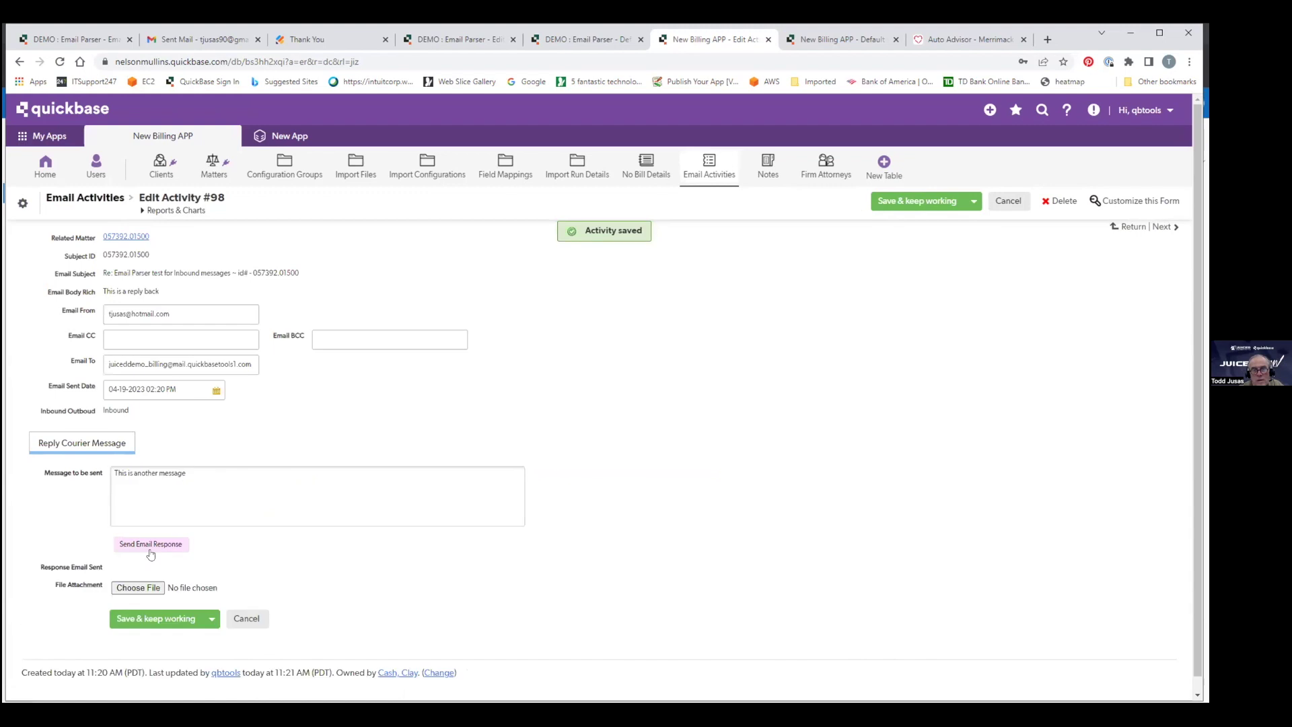
click(149, 545)
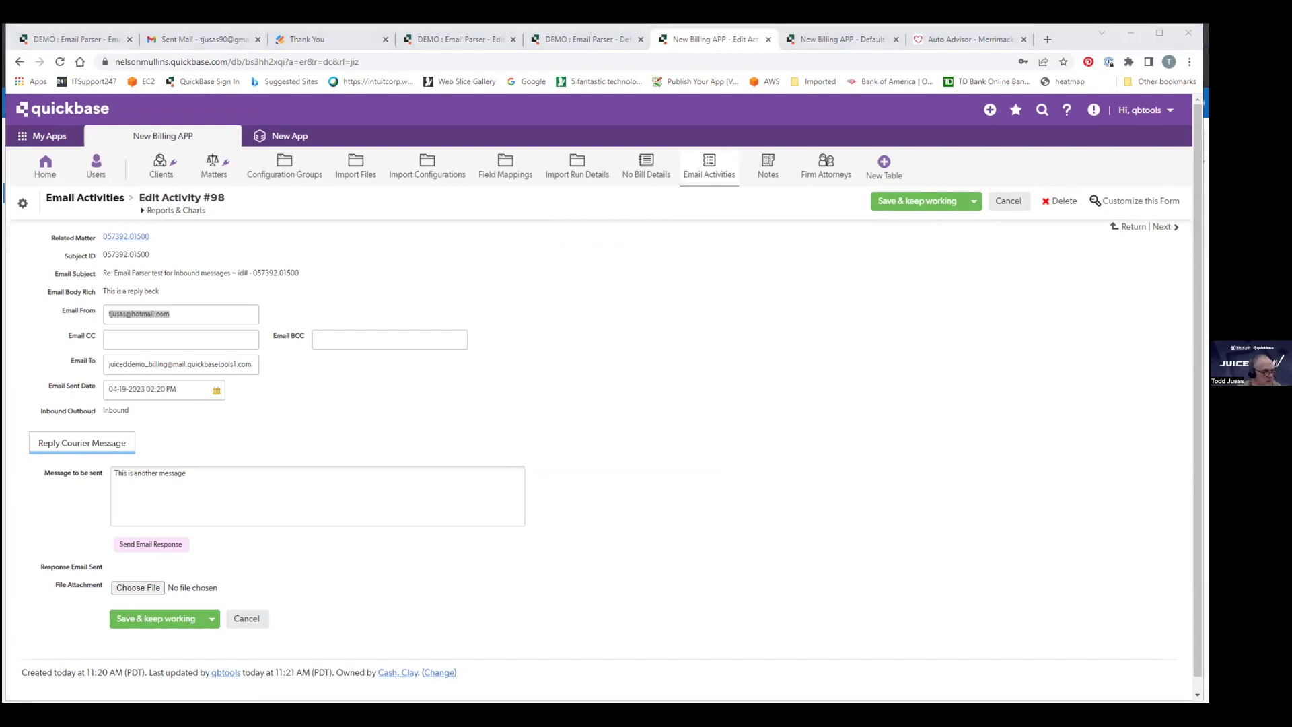
Open the newest Re: email and send the reply 'This is a further reply to the message below.'.
click(288, 188)
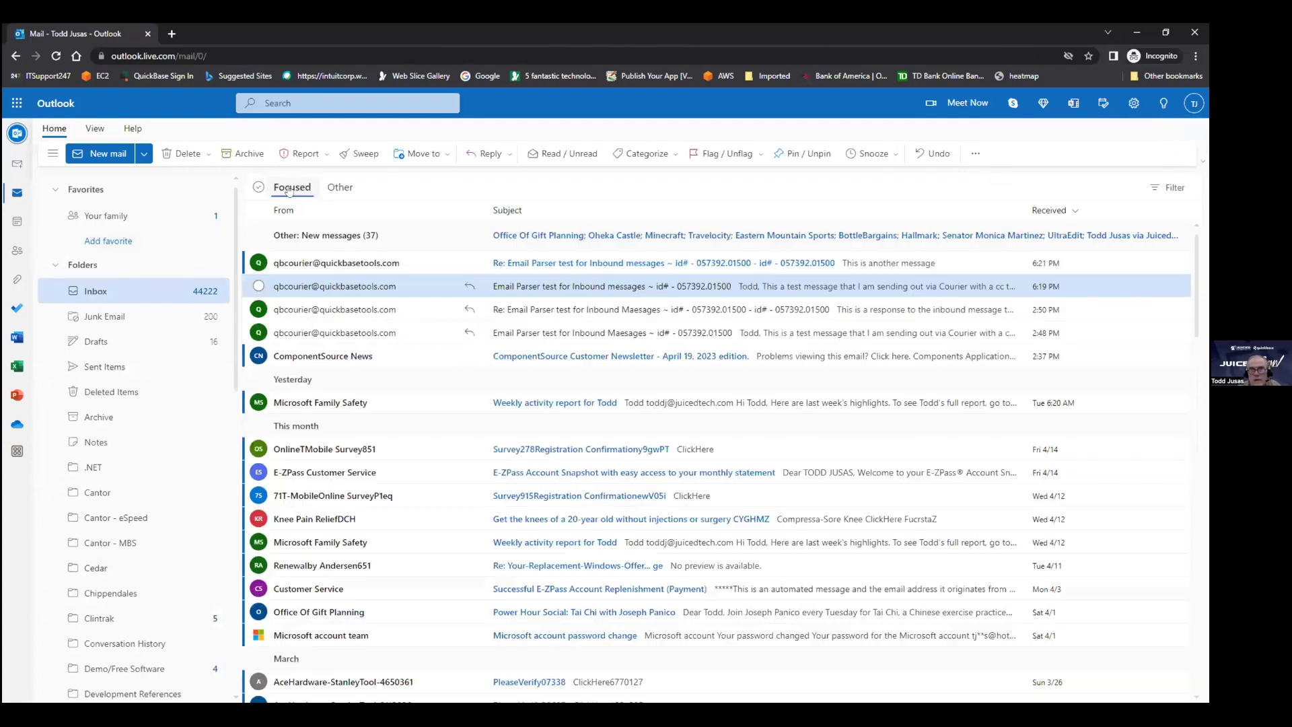
click(372, 266)
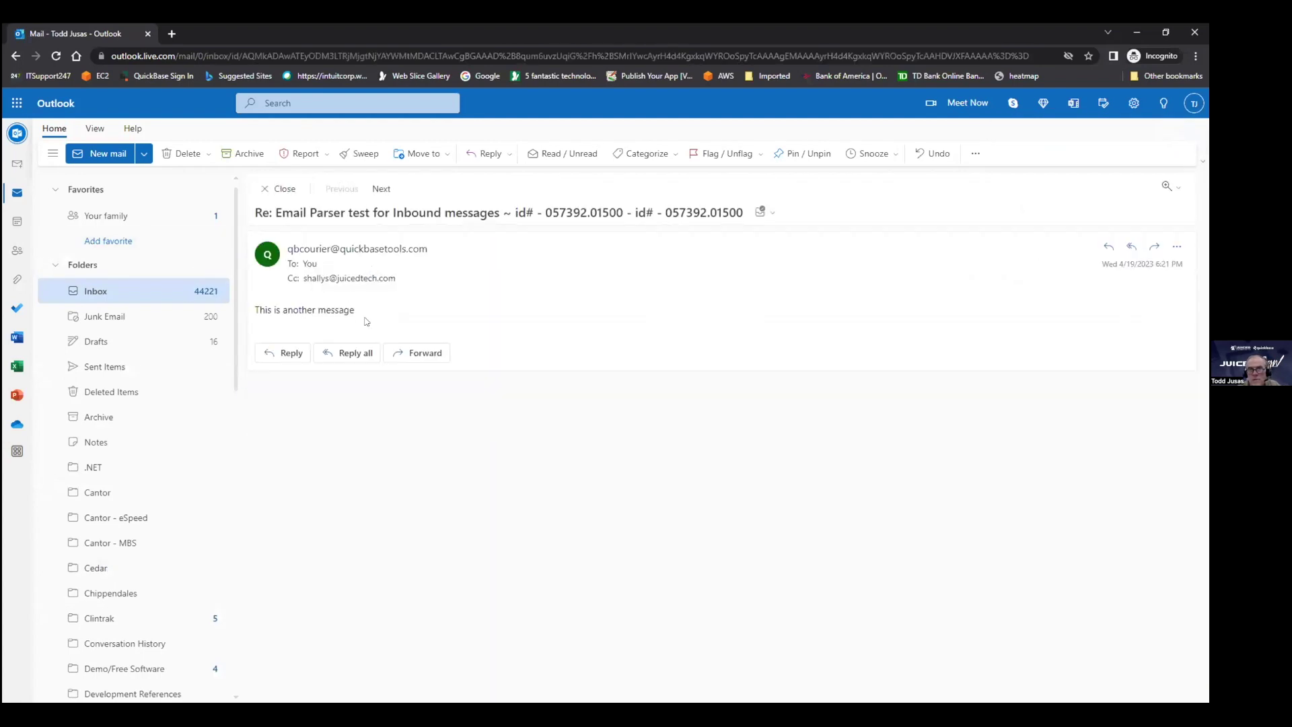
click(283, 353)
text(THis is a further)
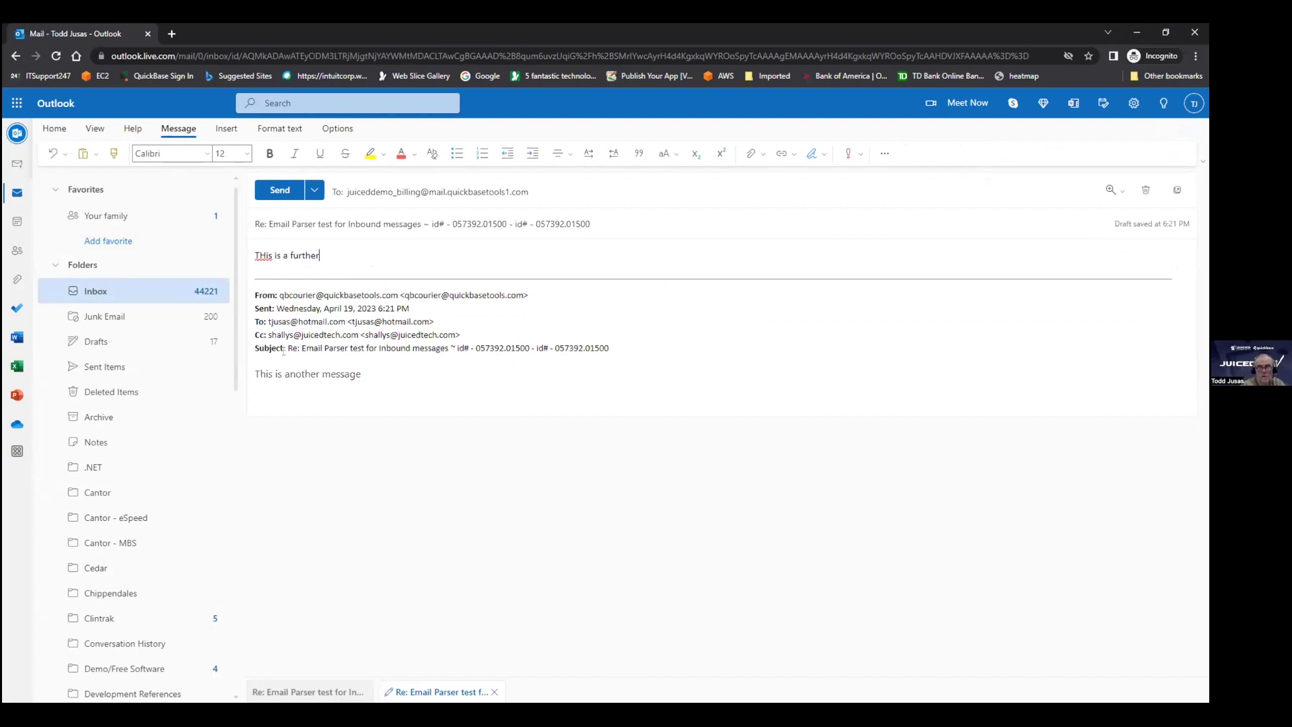
text( reply to the messages)
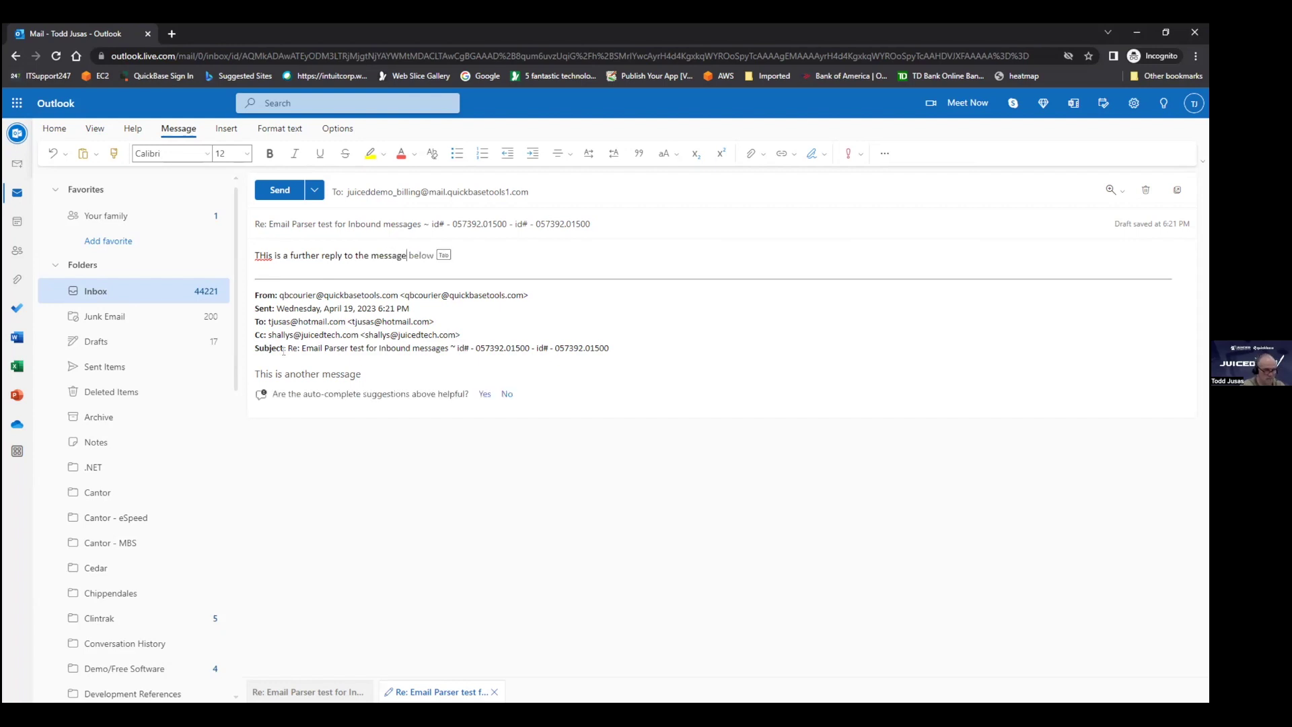
click(279, 192)
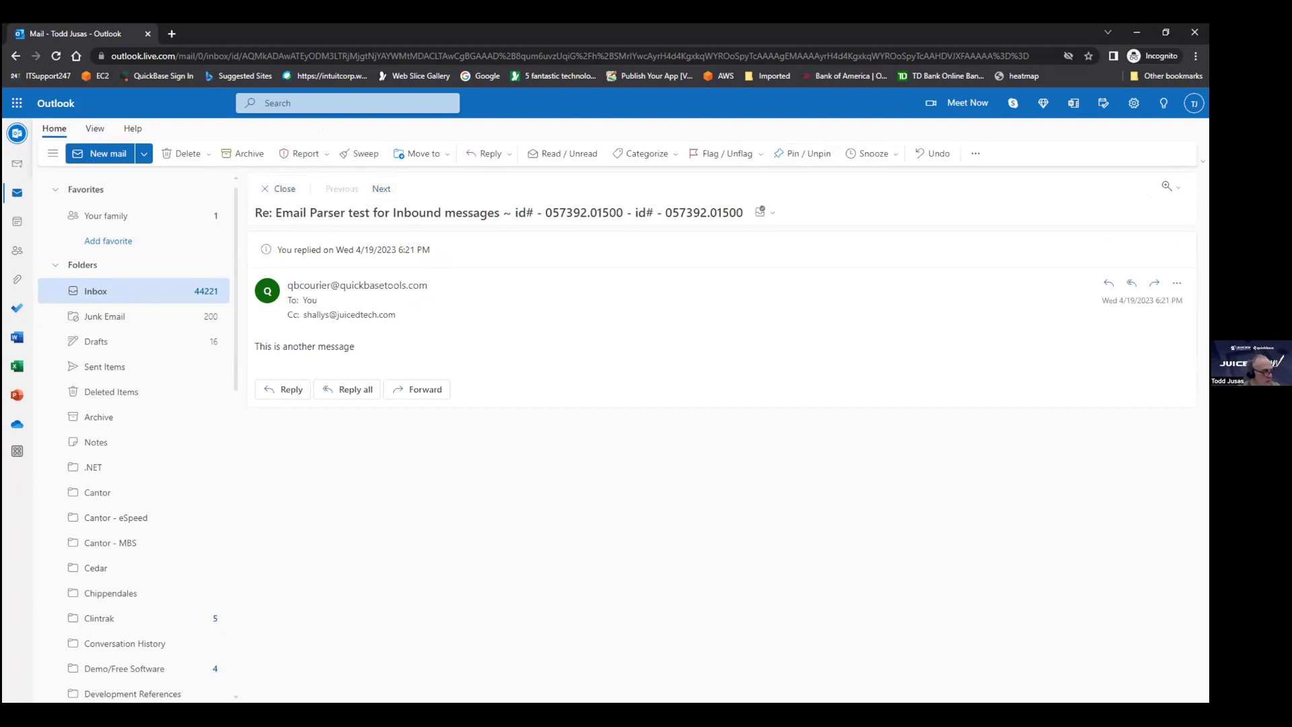
key(alt+Tab)
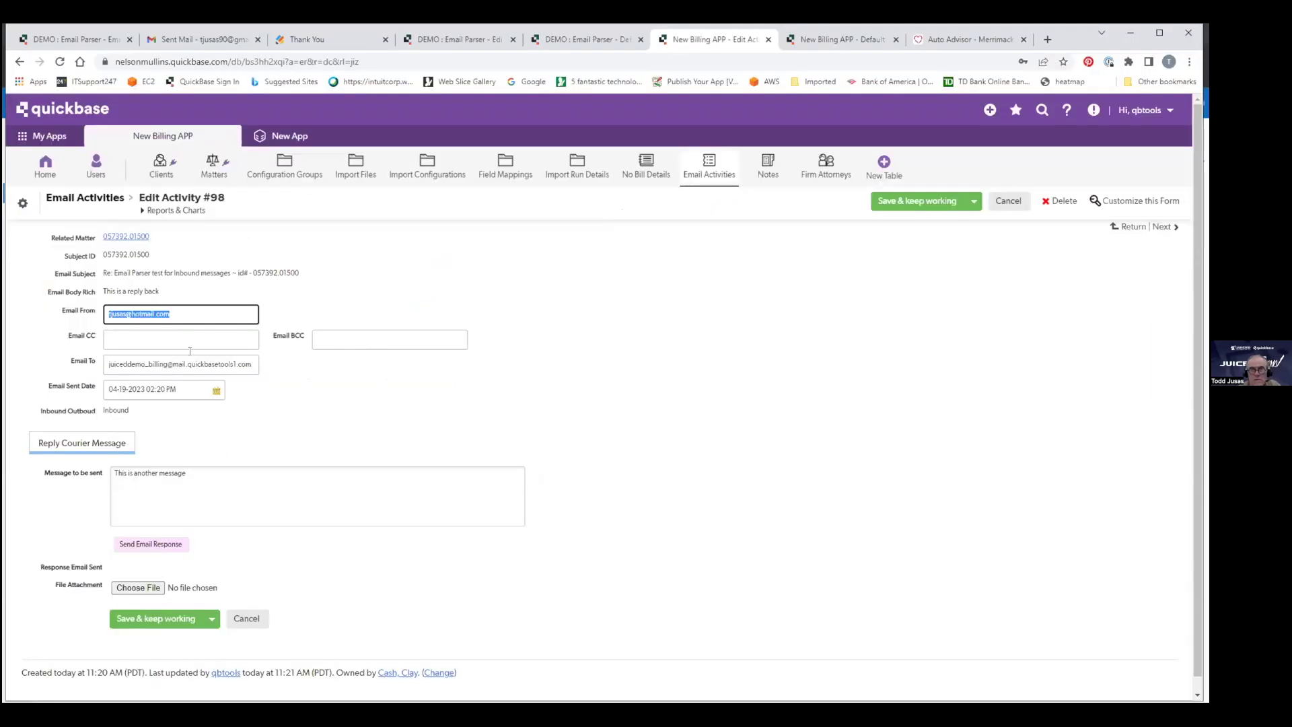
click(136, 238)
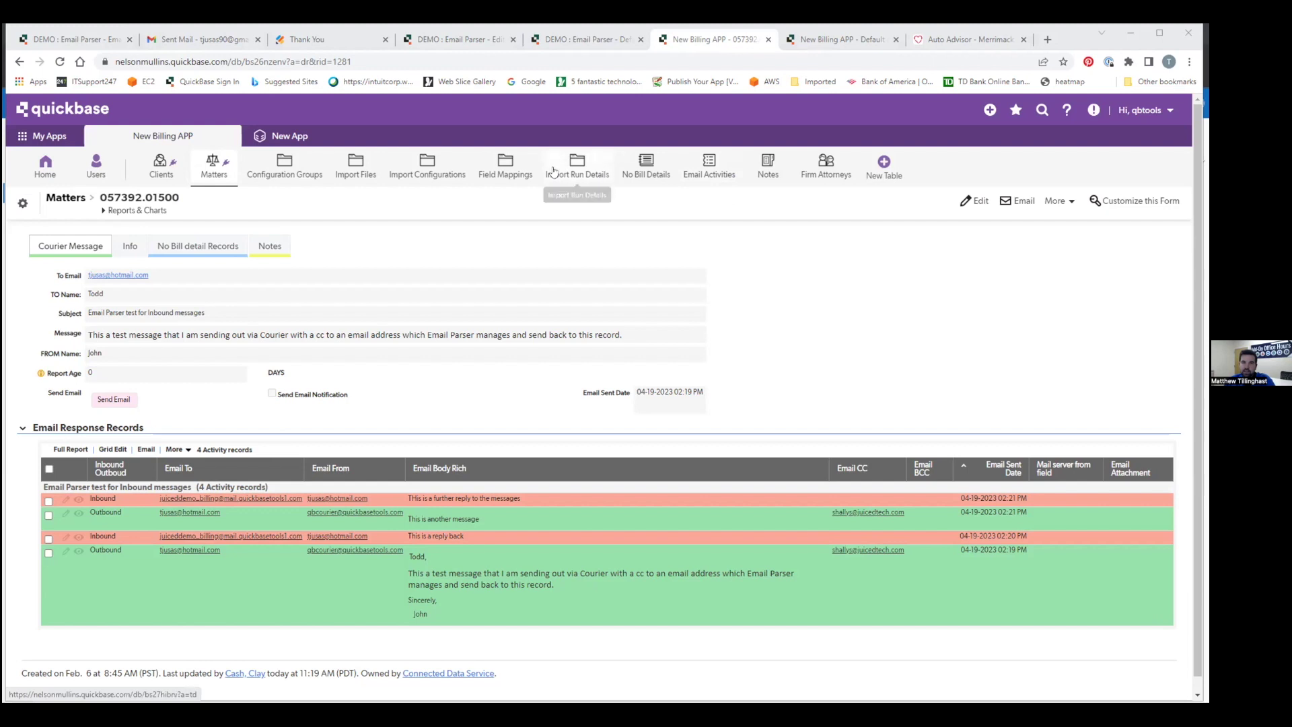
Show the Firm Attorneys table's Default report, which lists 0 firm attorneys.
click(826, 165)
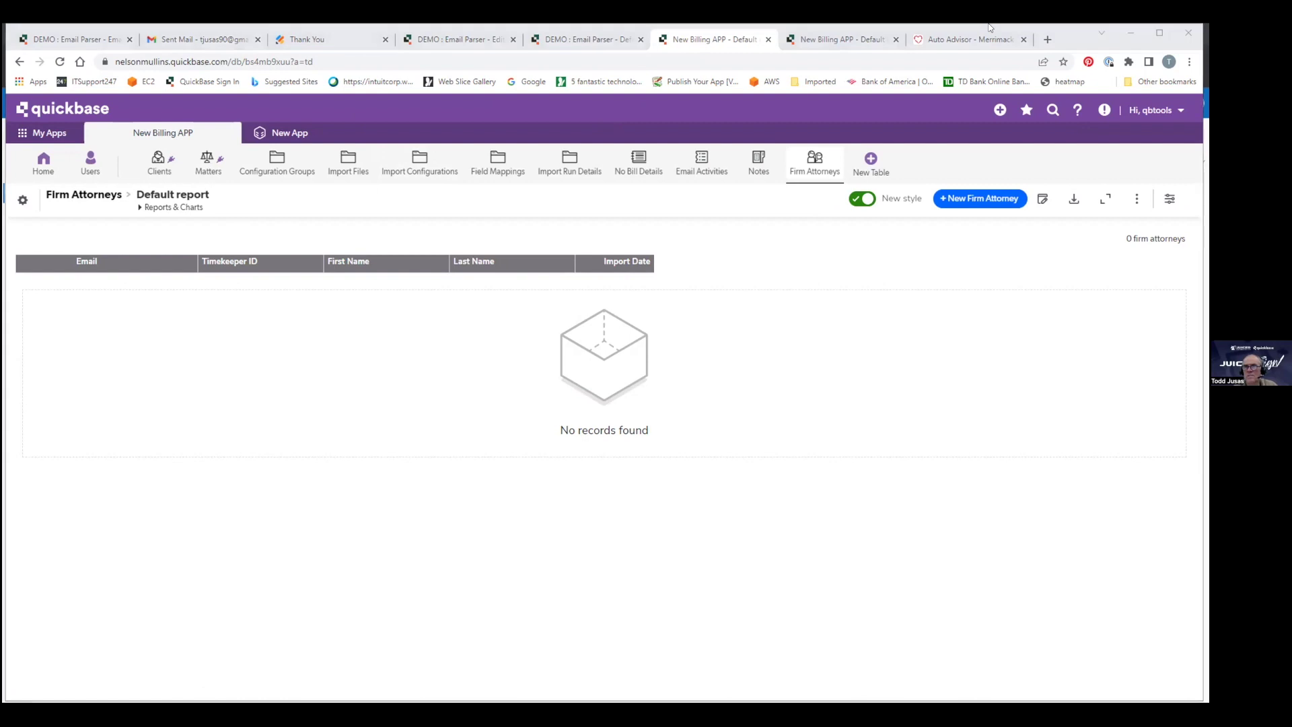
Return to the 'DEMO : Email Parser - Edit' tab showing Warranty Issue #13.
click(452, 39)
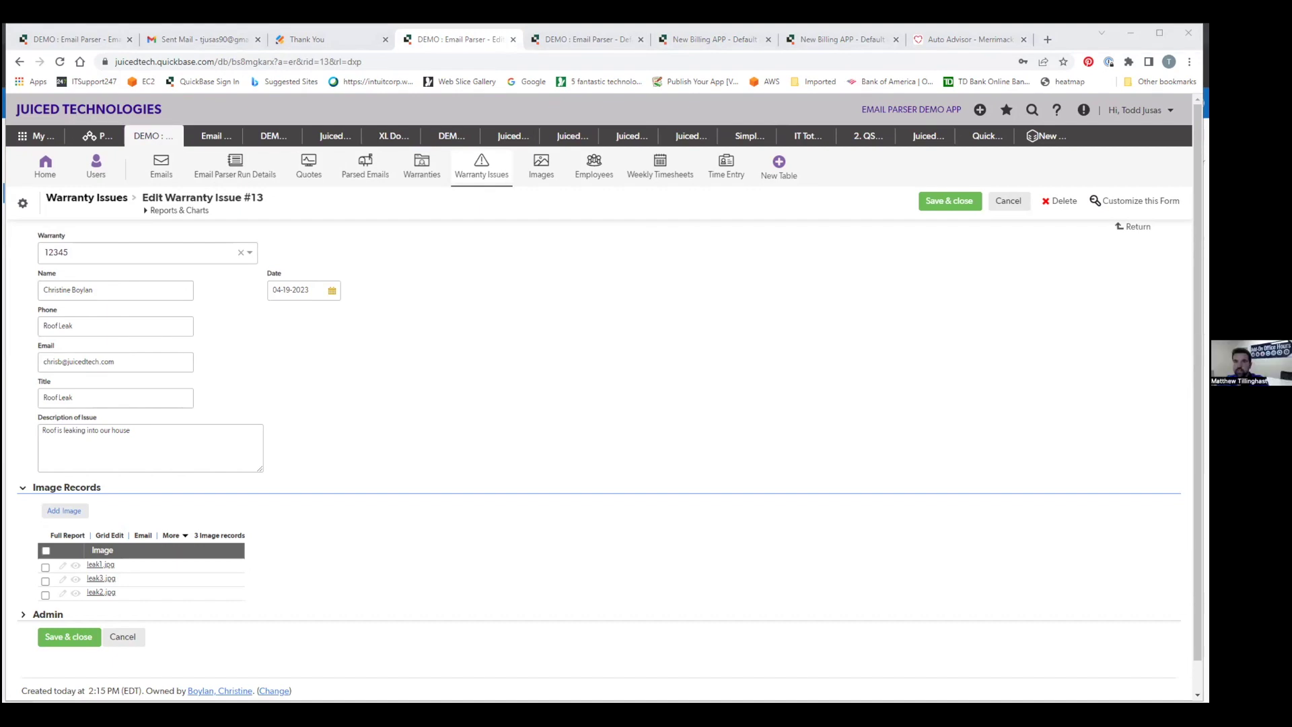
key(alt+Tab)
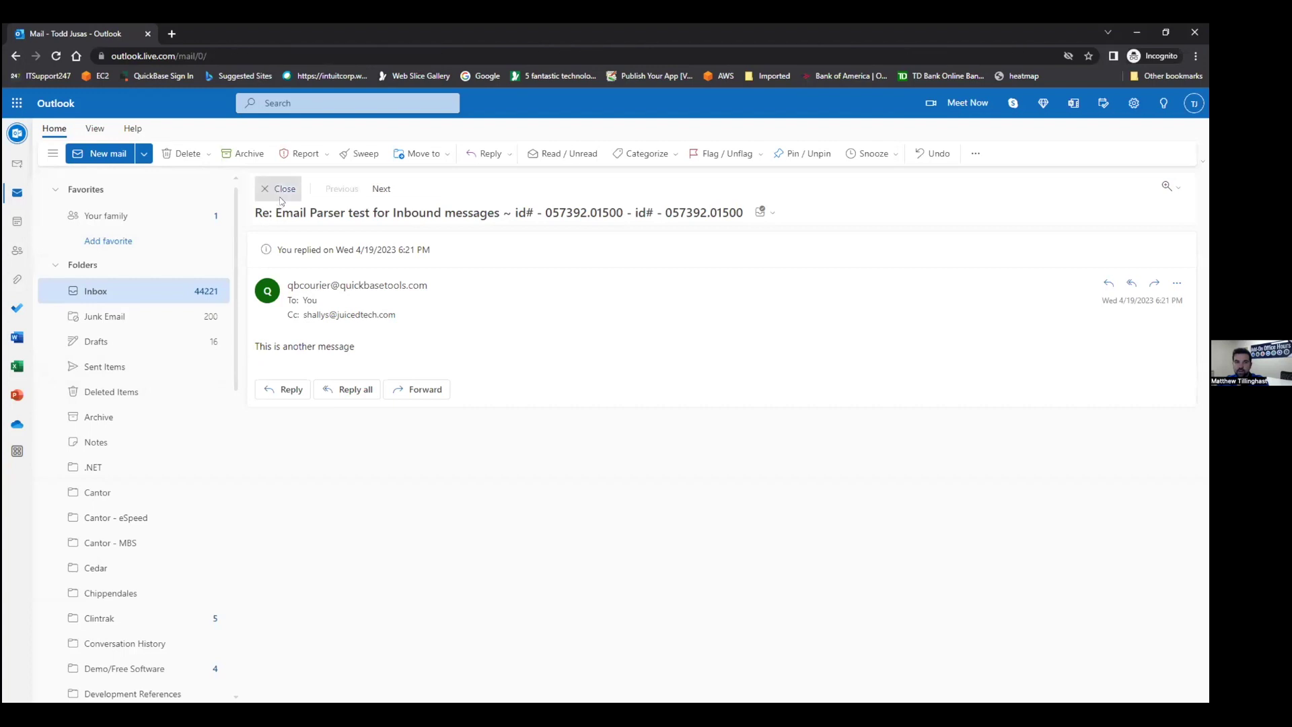
click(281, 191)
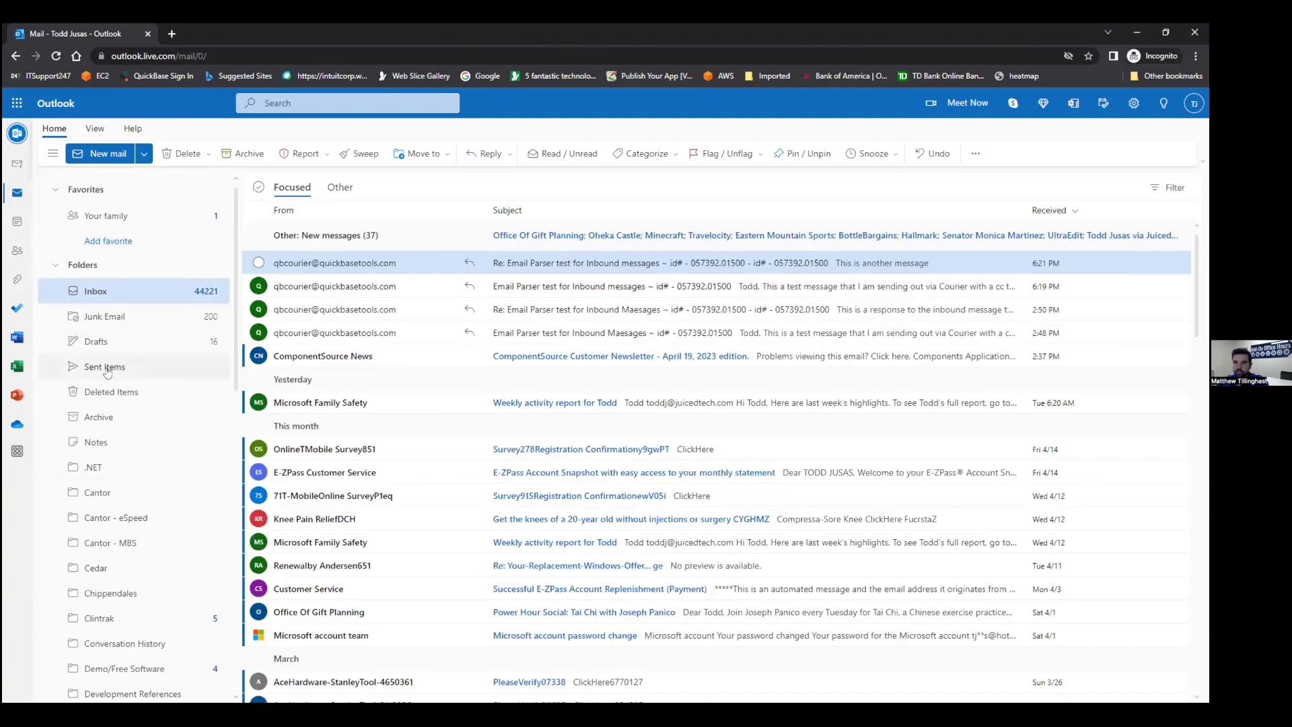
click(105, 367)
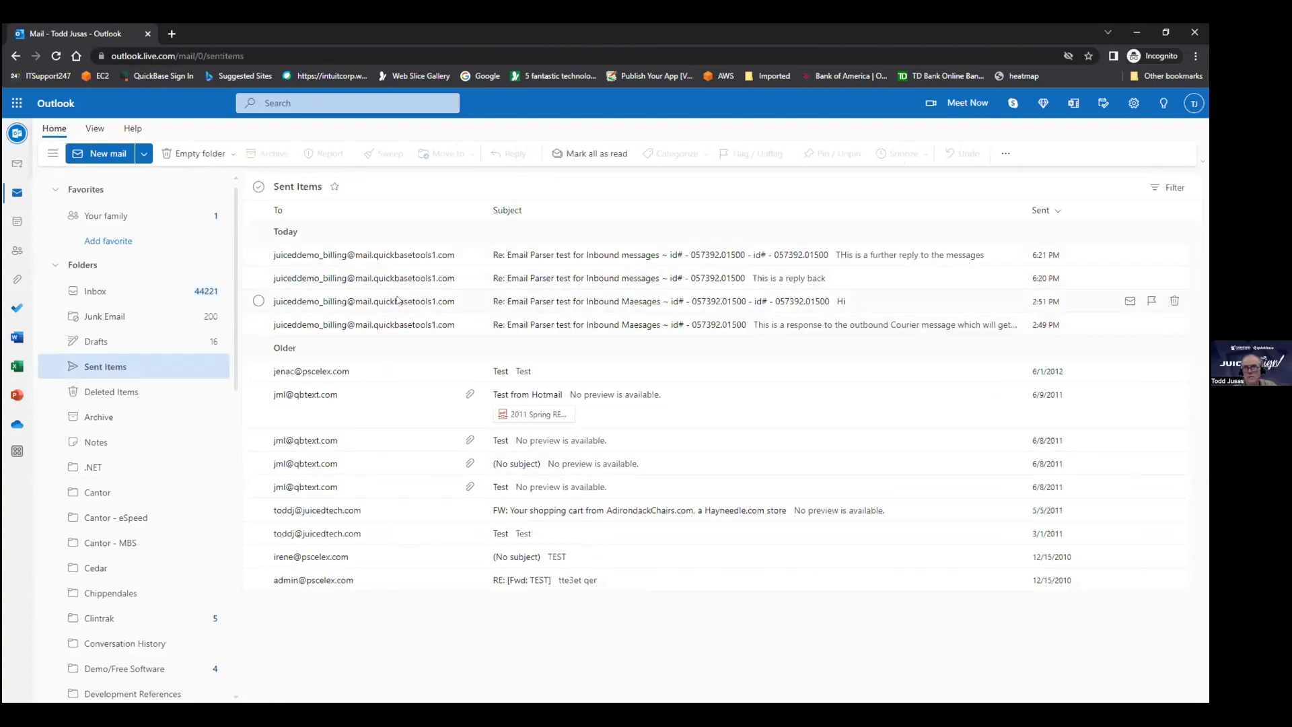
click(390, 258)
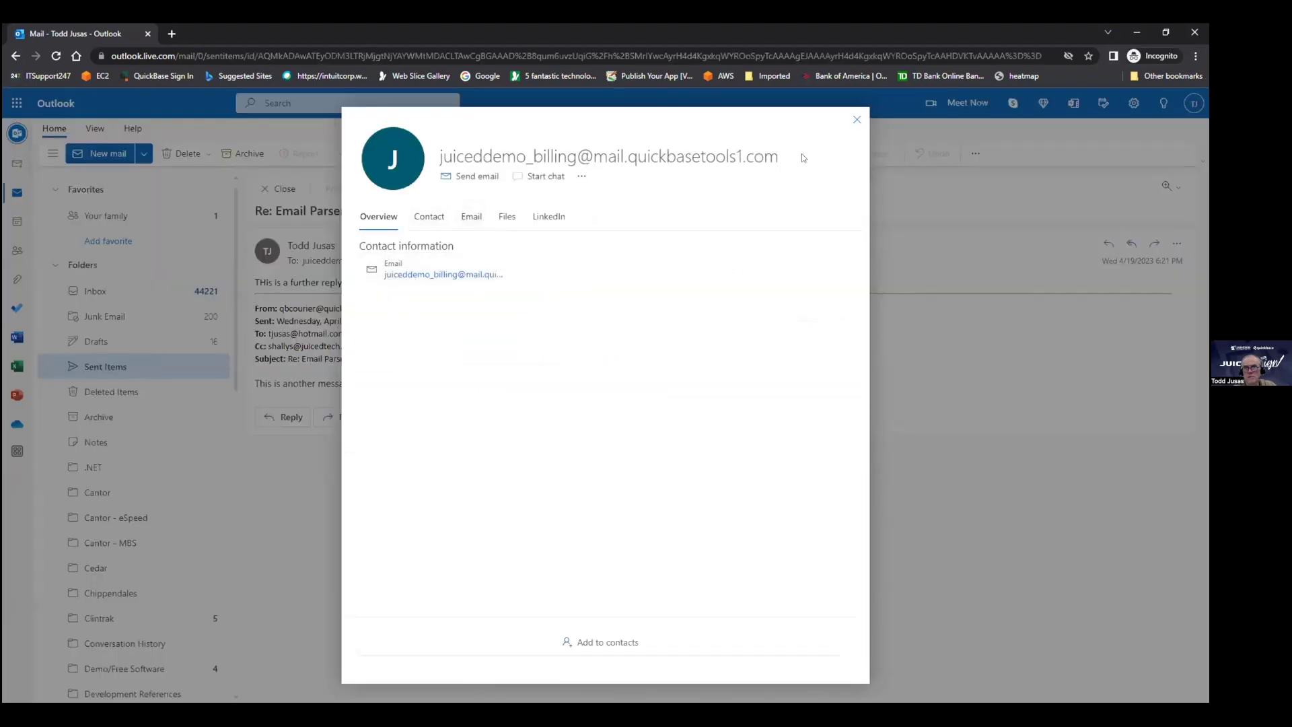
click(855, 120)
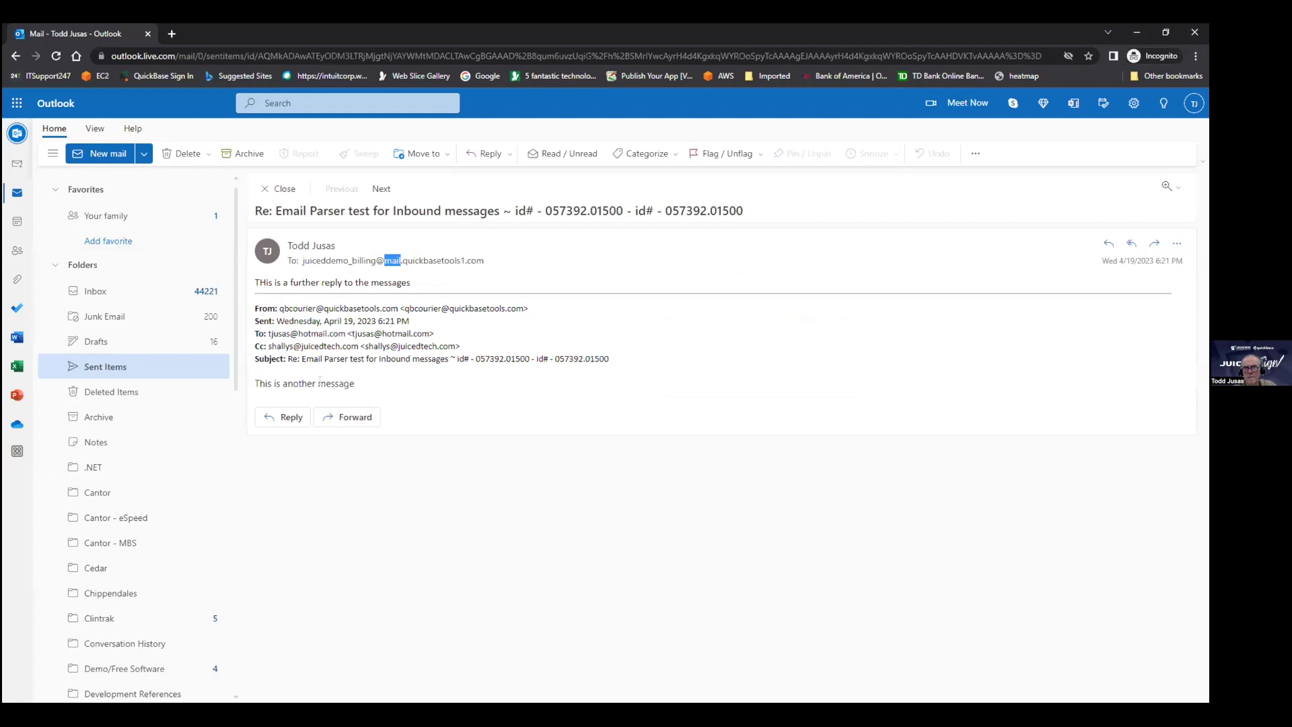
click(118, 370)
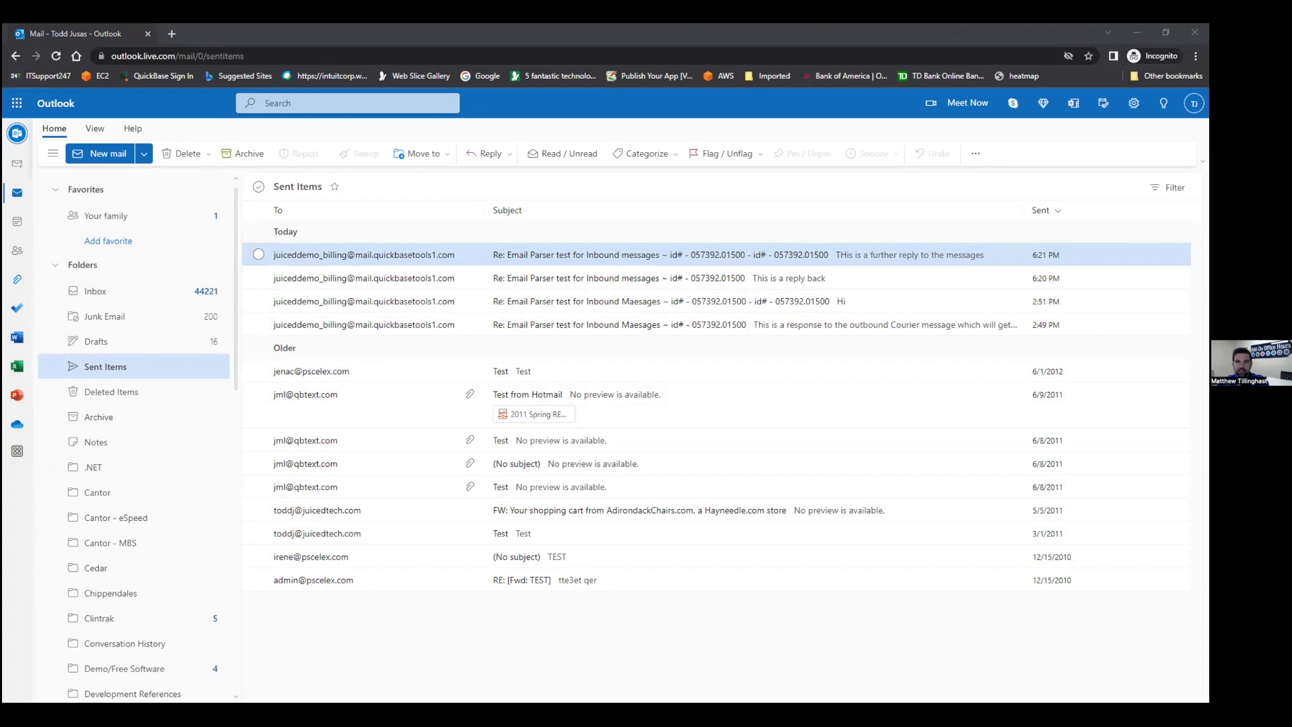
key(alt+Tab)
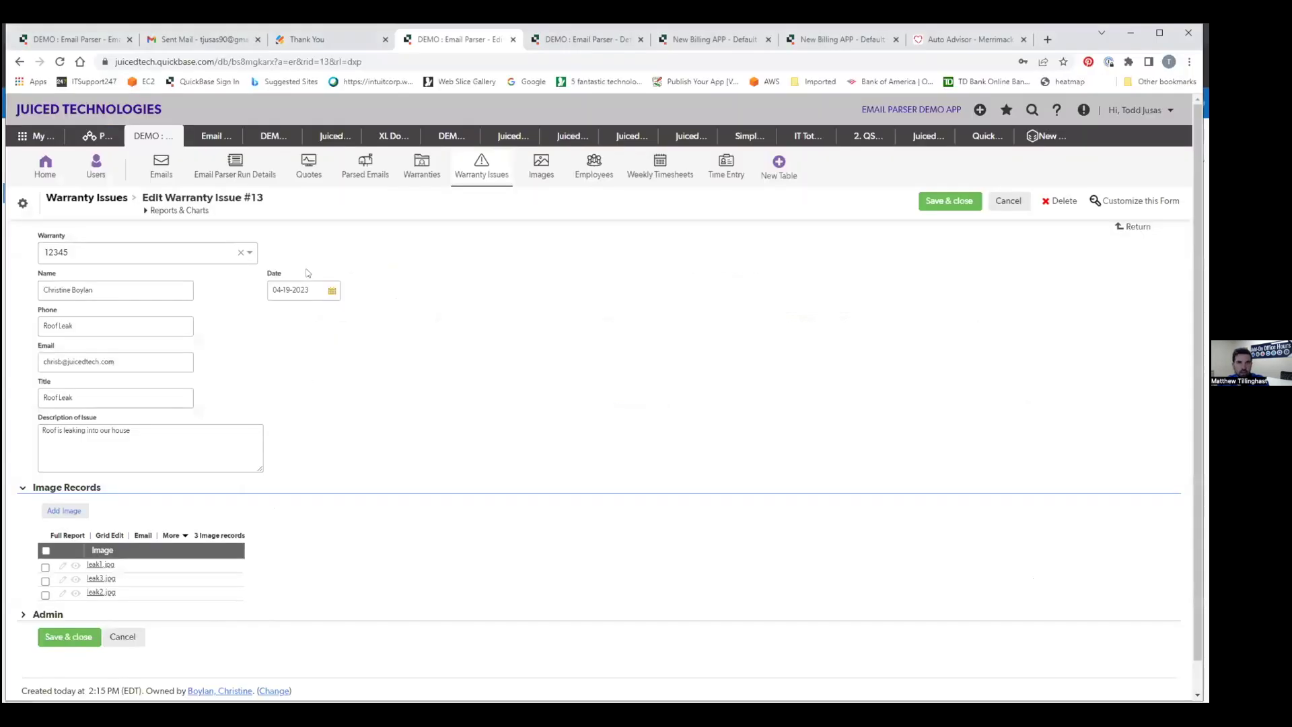
Switch to the Gmail Sent Mail tab.
click(197, 40)
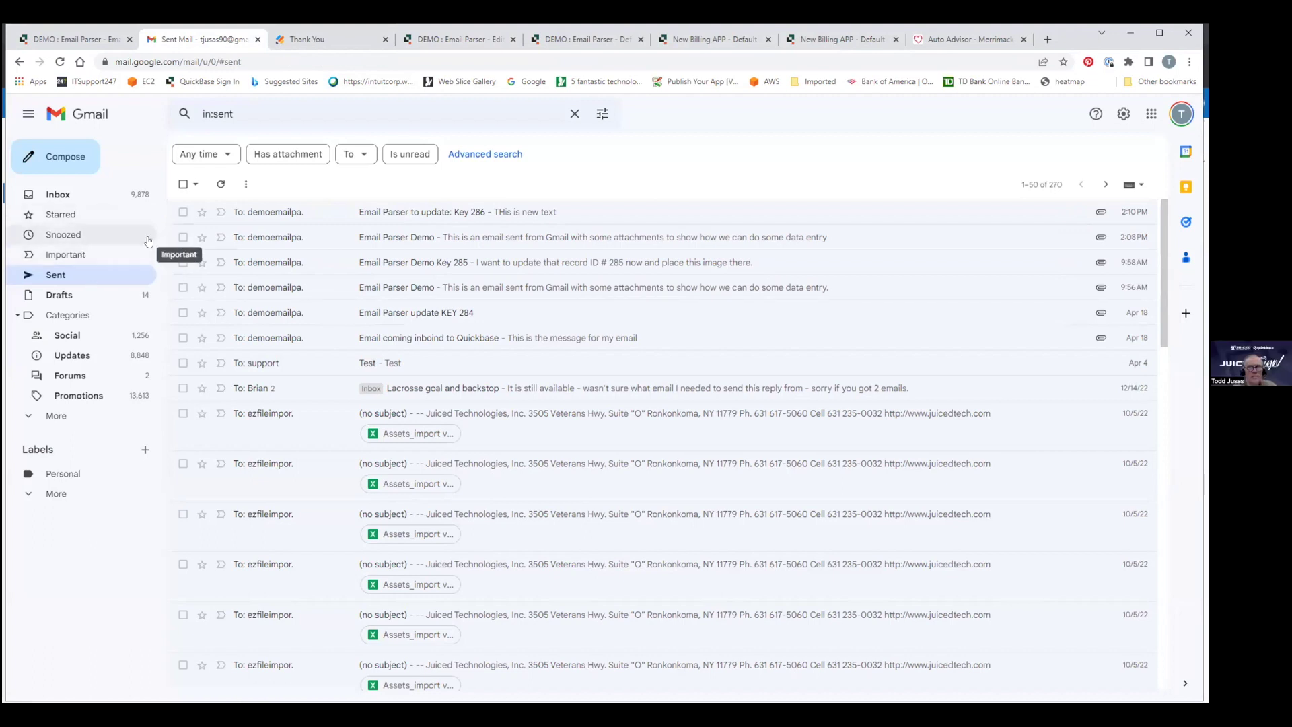
Review the sent 'Email Parser to update: Key 286' and 'Email Parser Demo' emails with their attachments.
click(312, 213)
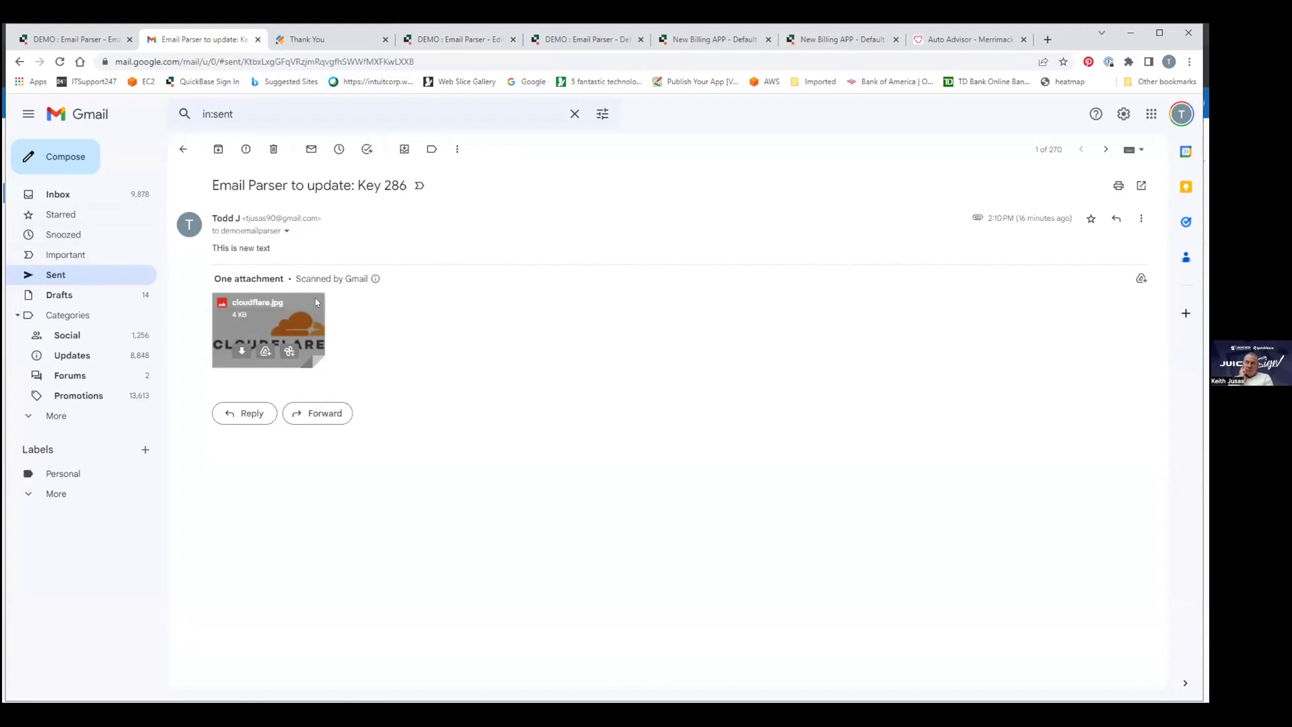
click(57, 193)
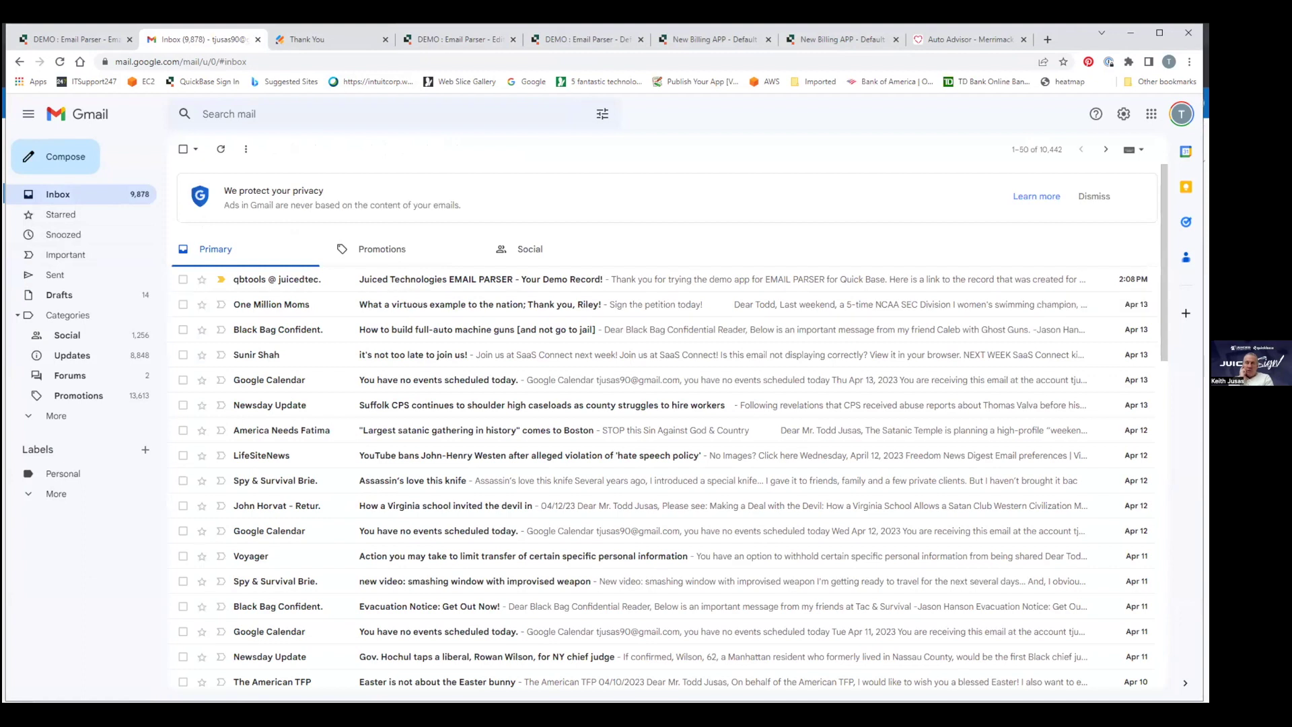
click(59, 275)
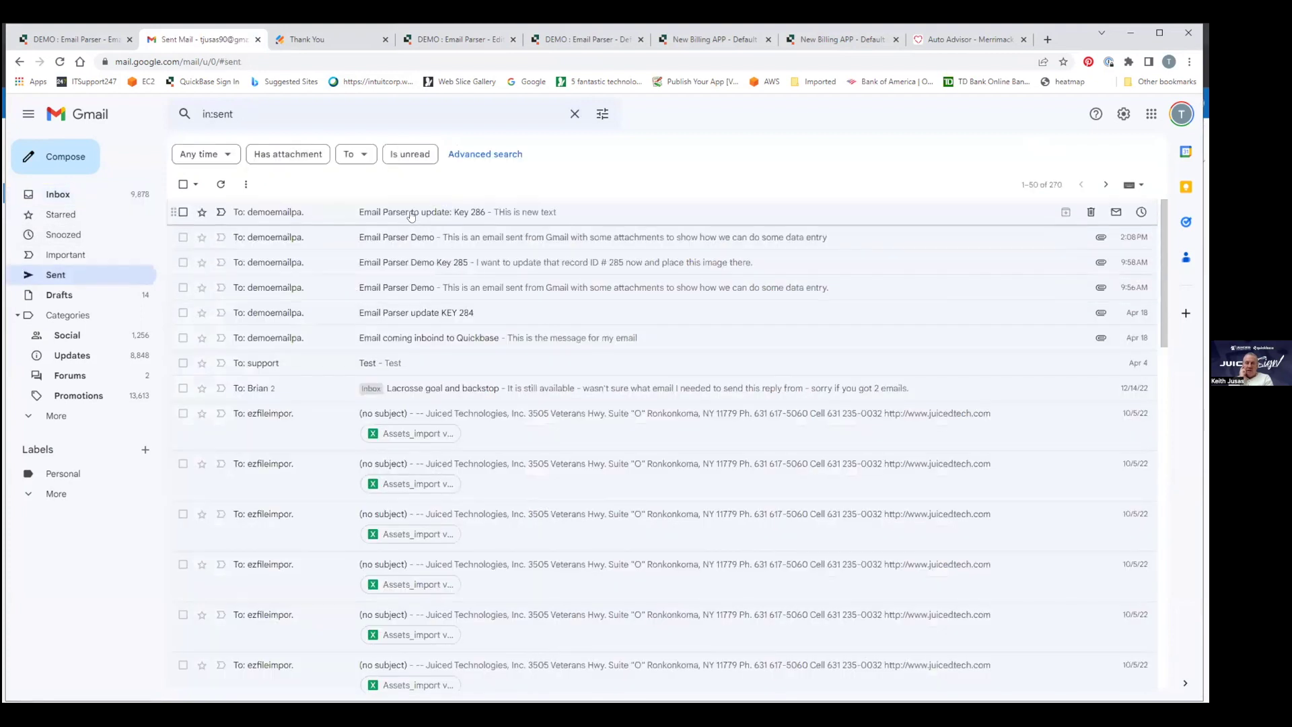
click(414, 240)
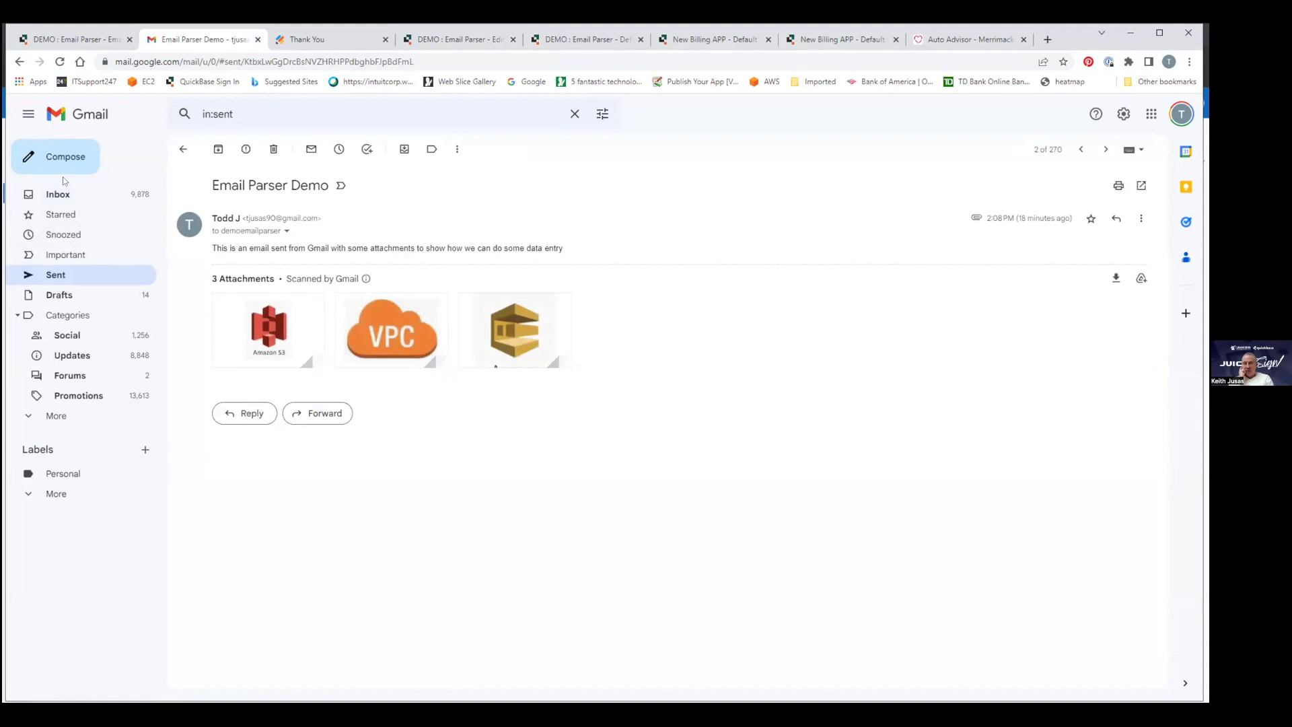
click(118, 278)
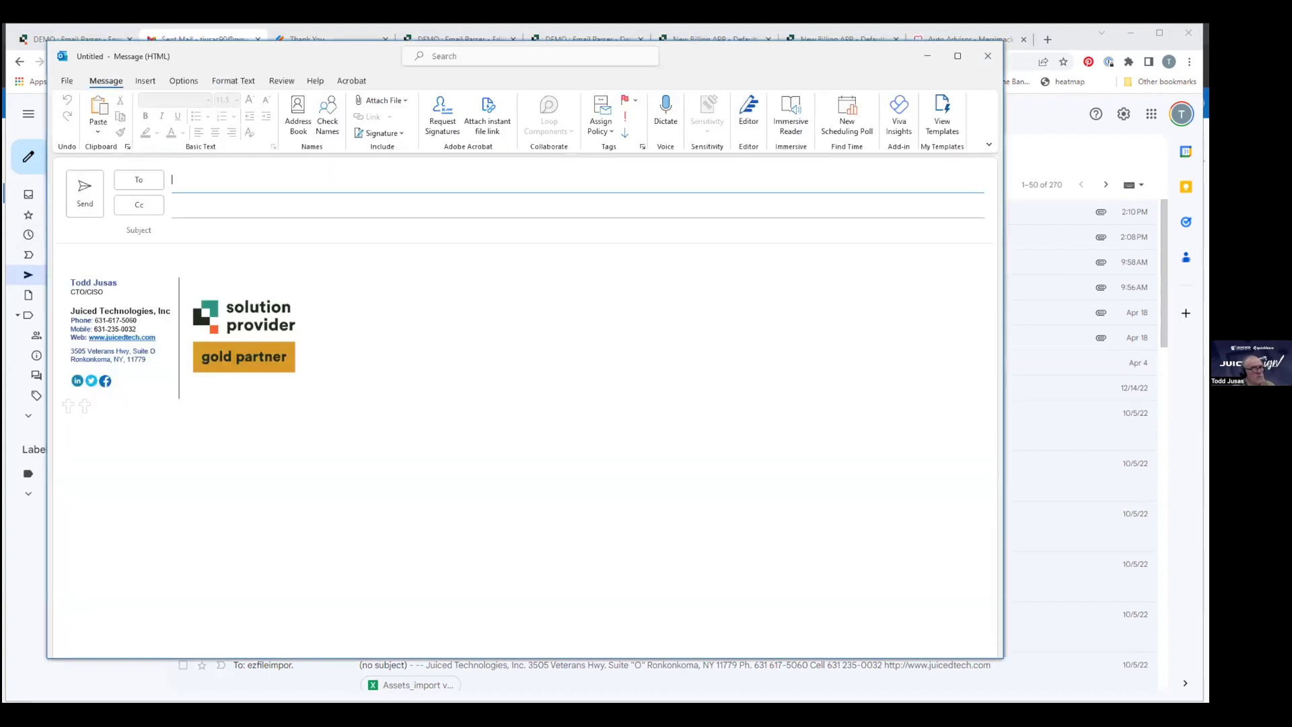
Replace the message signature with the pasted numbered form data and append 'this is' to the issue description.
drag(251, 450, 28, 259)
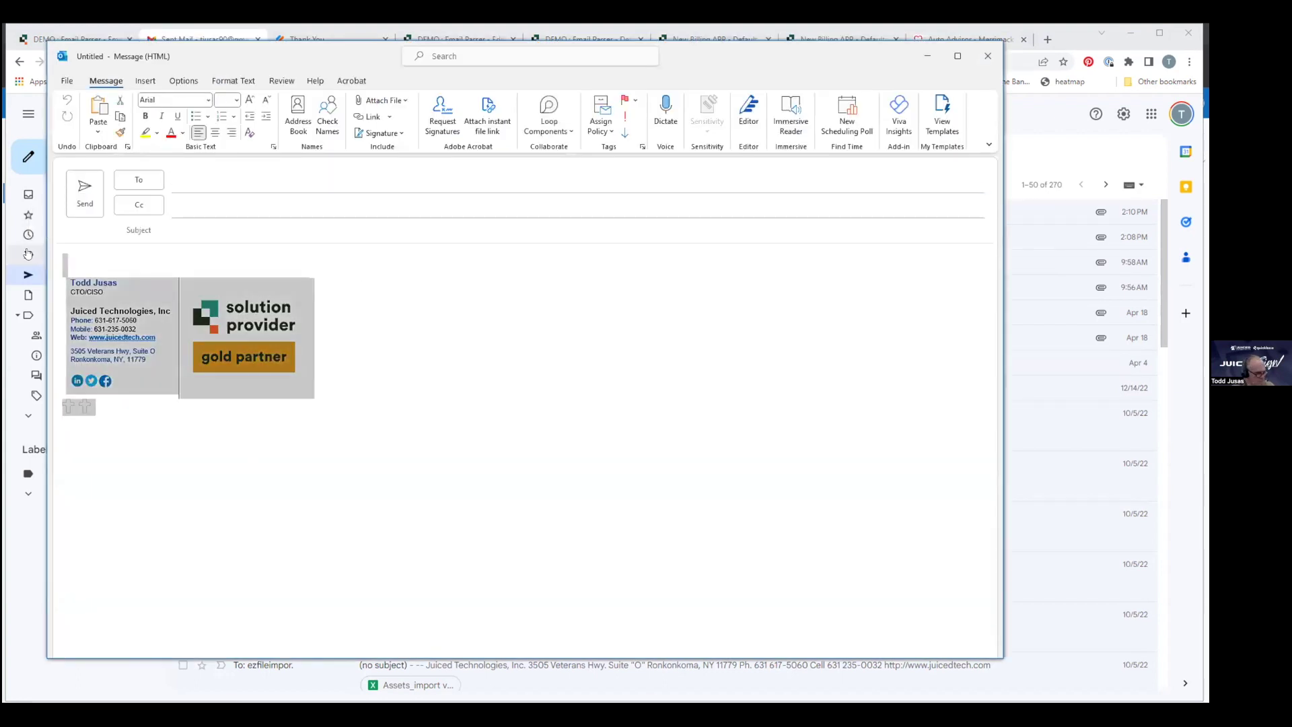
key(ctrl+v)
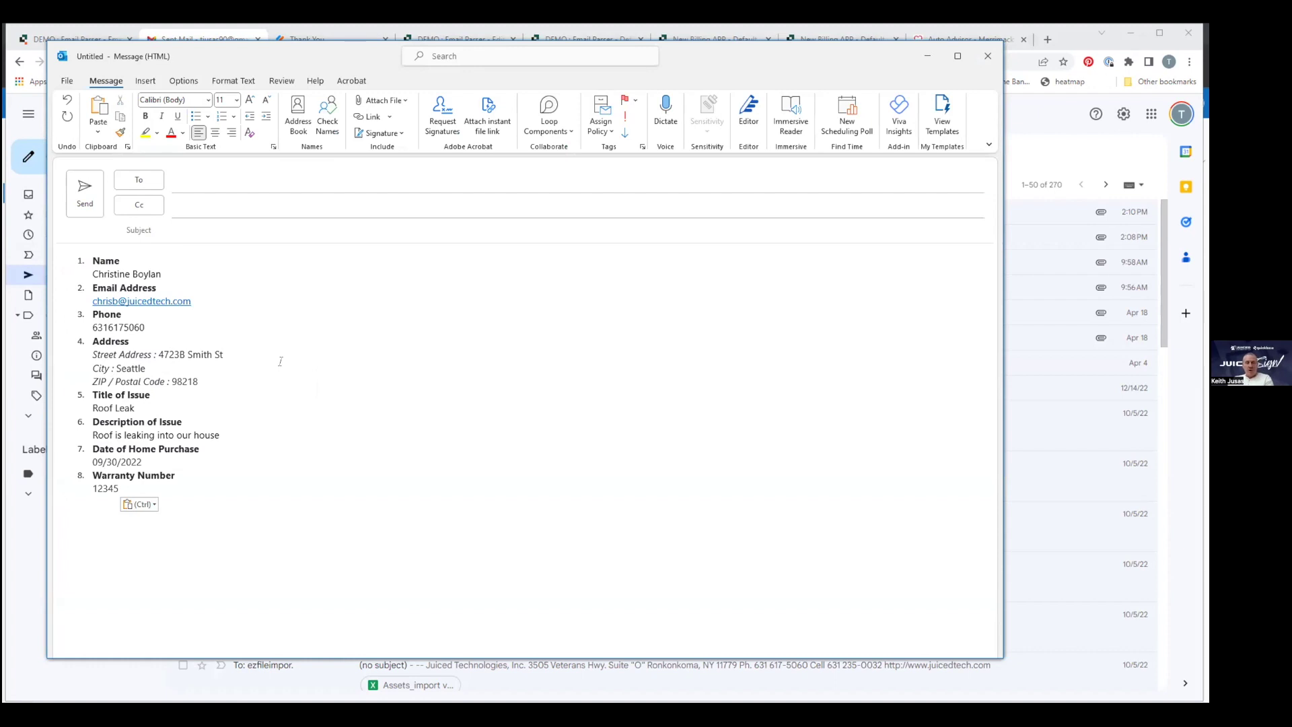
click(231, 434)
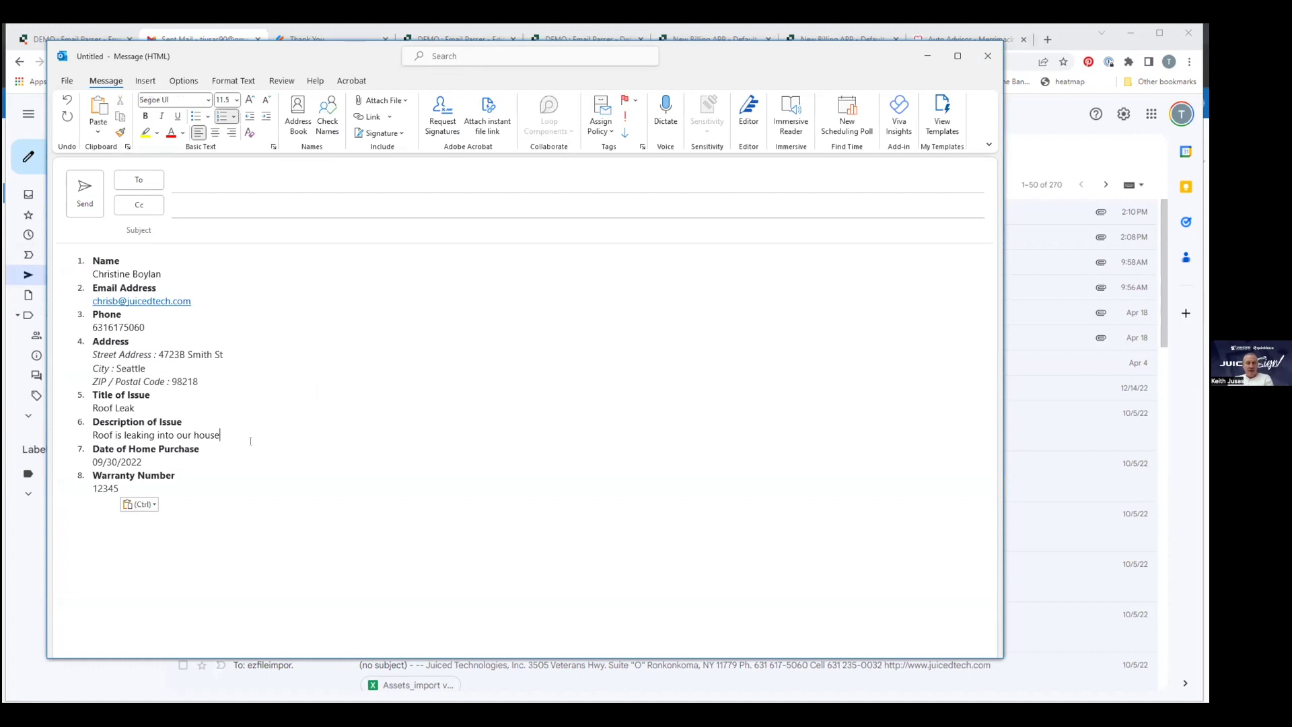
text(thu)
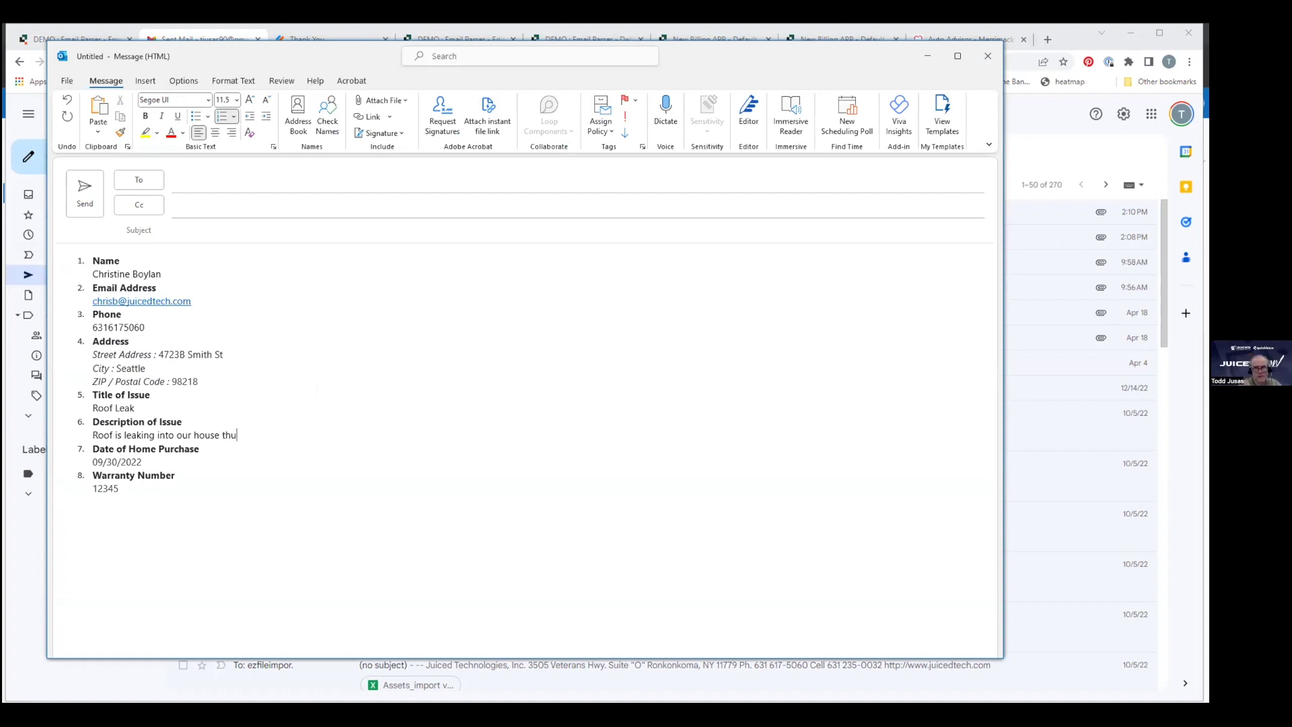
key(BackSpace)
text(is is)
Add a new unnumbered, non-bold line starting 'a sample' below the description.
key(Return)
key(BackSpace)
text(A sample)
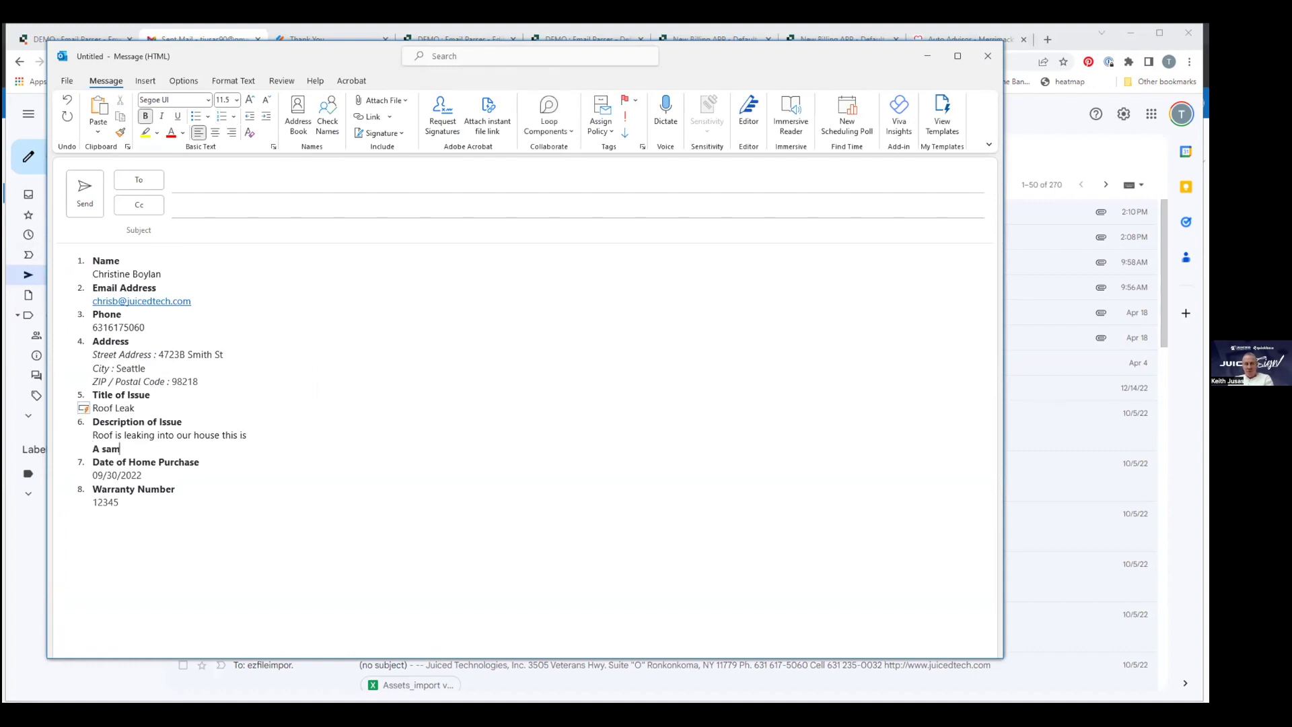
triple_click(251, 445)
key(ctrl+b)
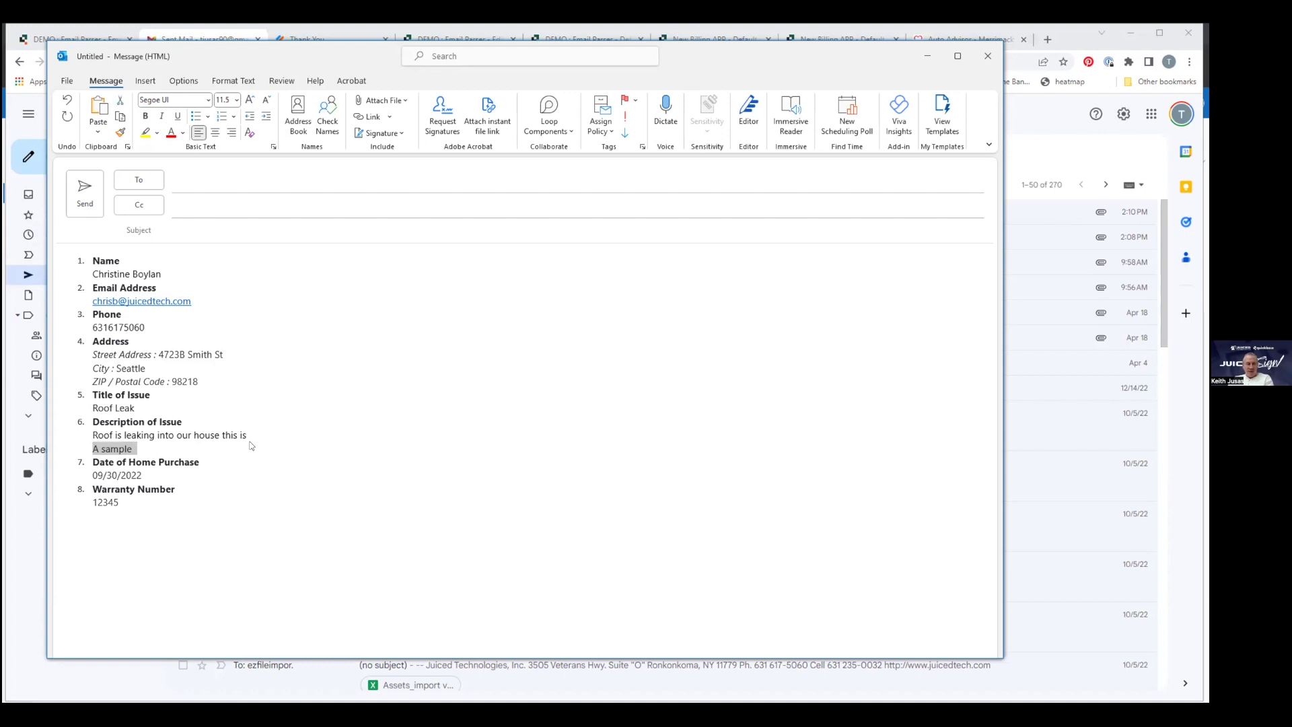
key(Left)
key(Delete)
text(a)
Complete the line as 'a sample with multi-lines' and hide the draft to reveal Gmail.
key(End)
text(with multi-pa)
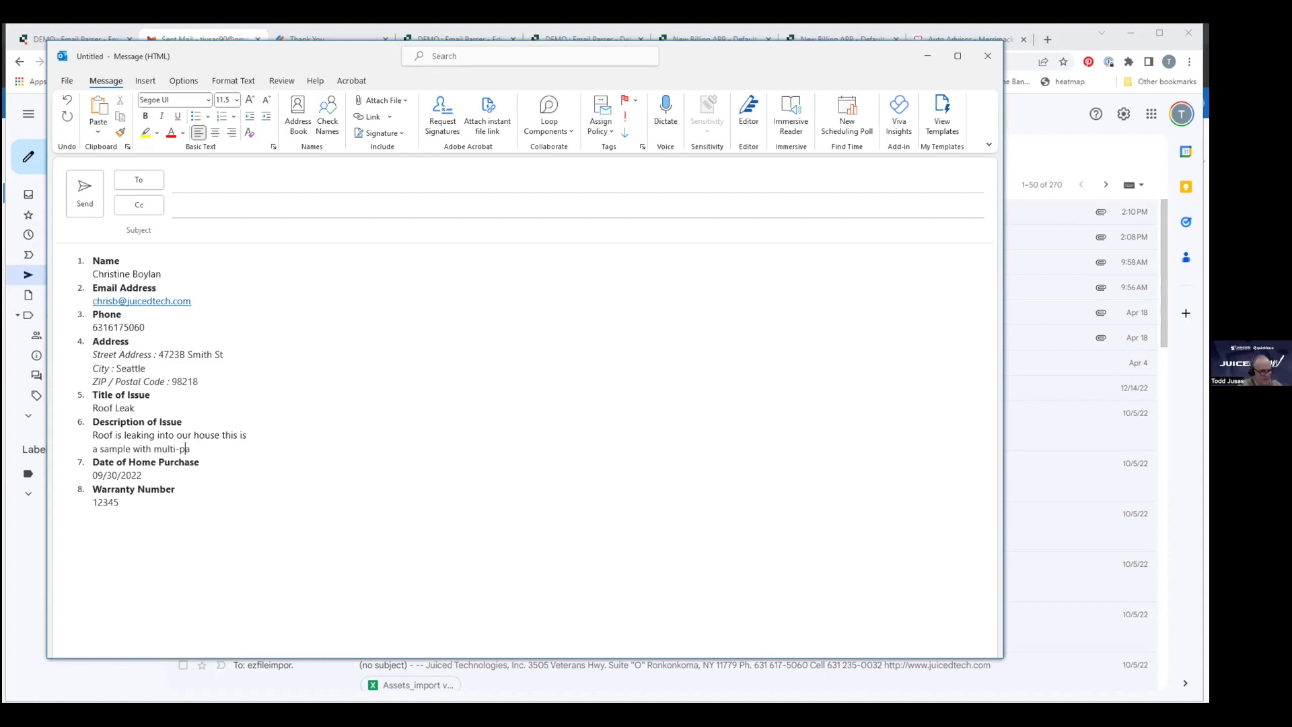
text(ragra)
key(BackSpace)
key(BackSpace)
key(BackSpace)
key(BackSpace)
key(BackSpace)
key(BackSpace)
key(BackSpace)
key(BackSpace)
text(-lines)
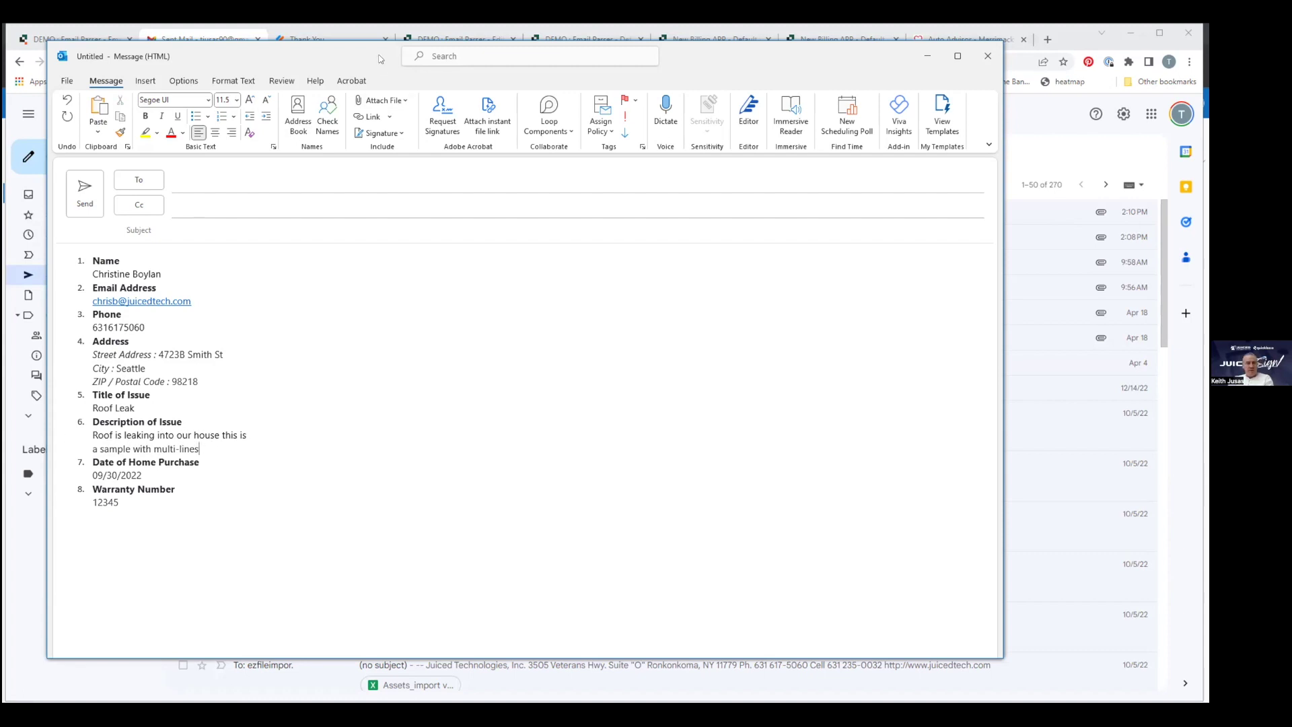
drag(377, 55, 364, 56)
click(914, 57)
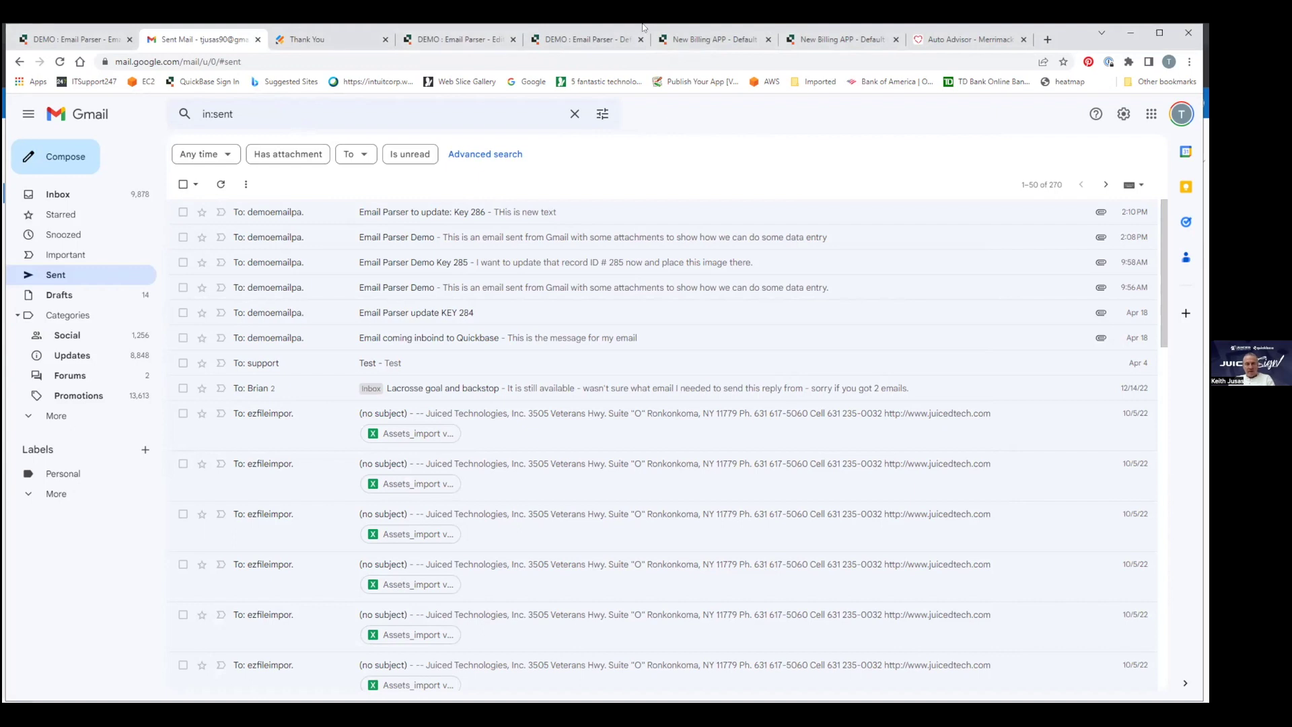
Go from the Warranty Issue #13 form to the empty Firm Attorneys report in the billing app.
click(460, 39)
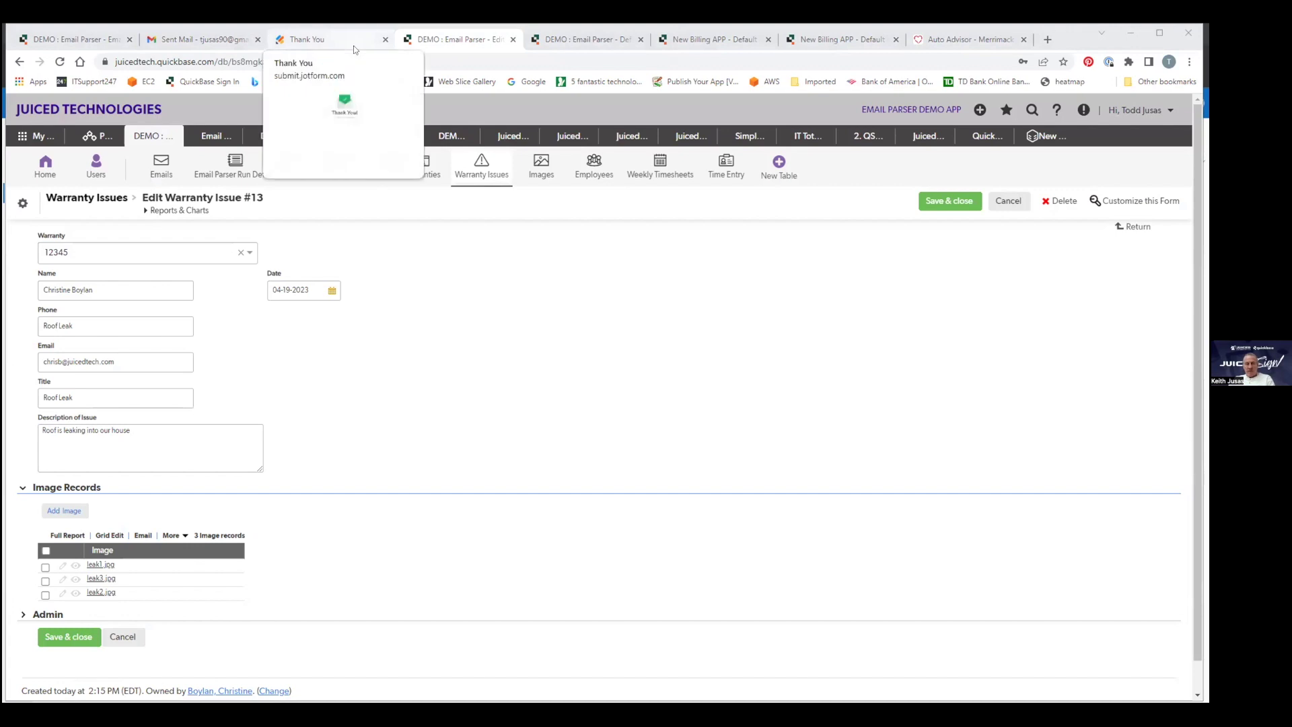
click(689, 42)
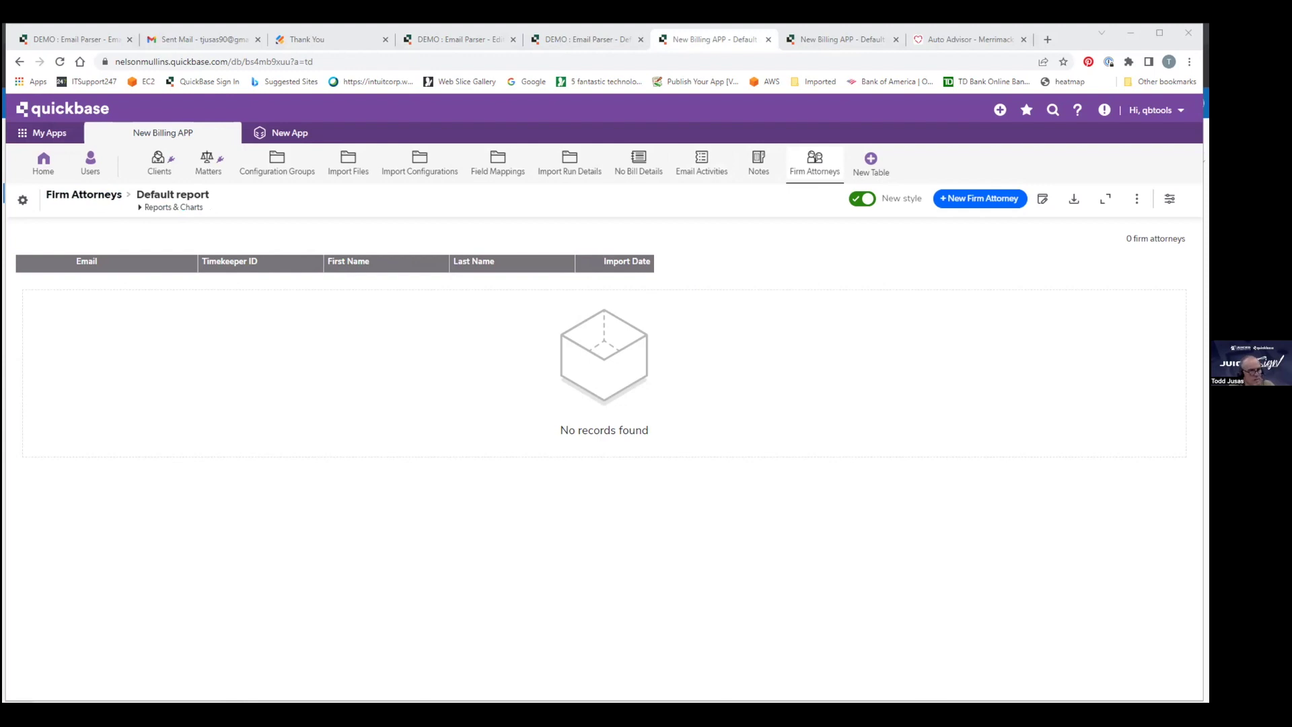
Start a new Gmail message addressed to the attorneys parser address.
click(202, 39)
click(58, 194)
click(65, 156)
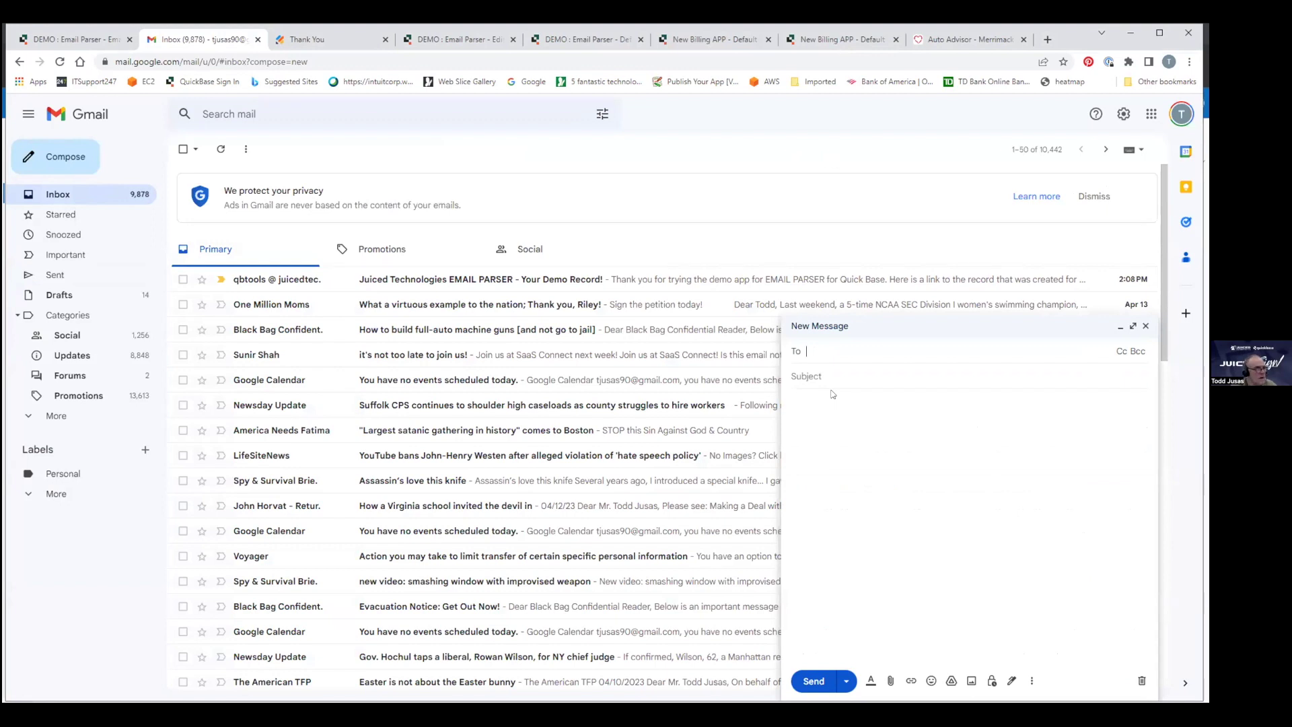
key(ctrl+v)
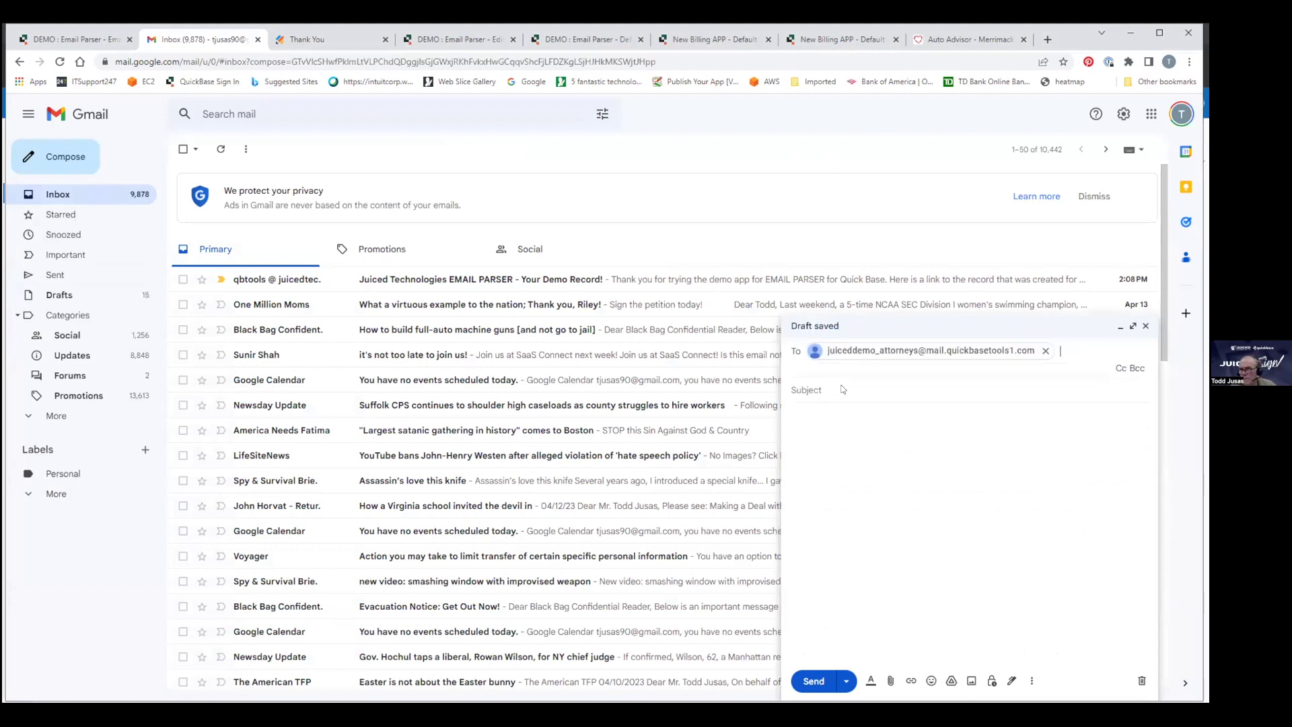
Attach Copy of Attorney Initials Juiced Demo.xlsx from Downloads and send it without subject or body.
click(891, 681)
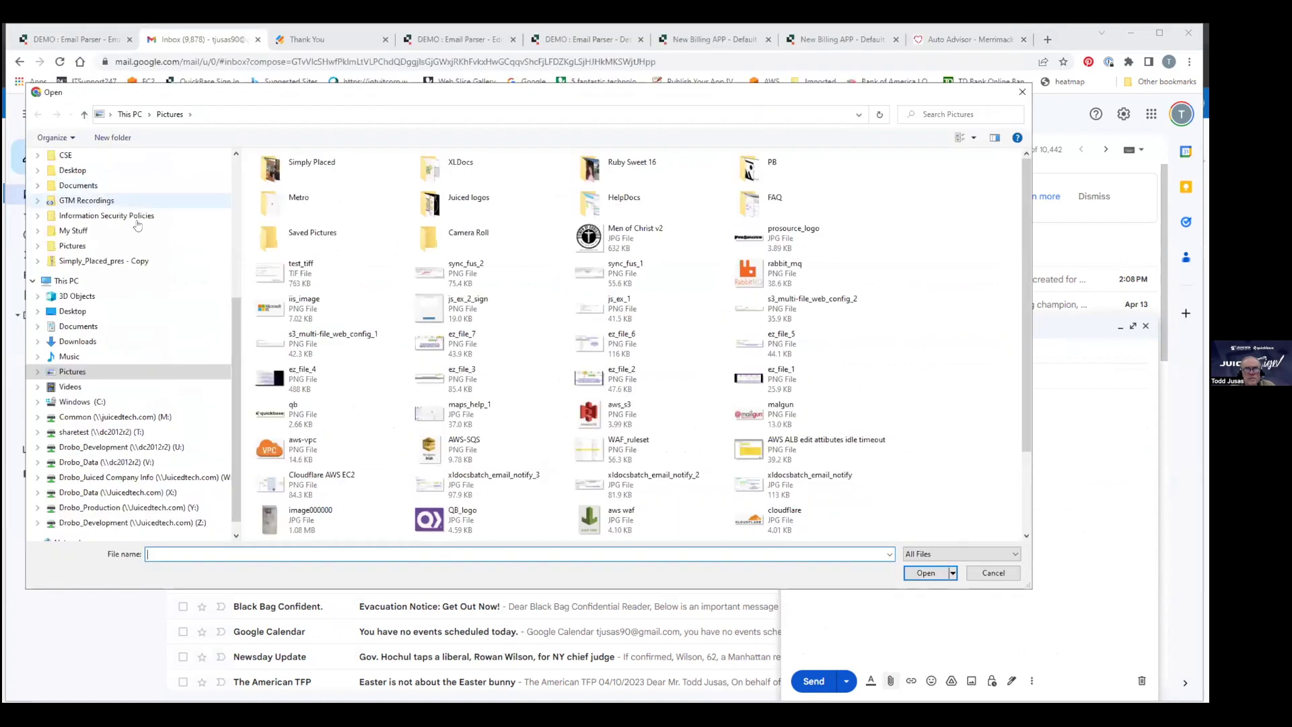
click(95, 341)
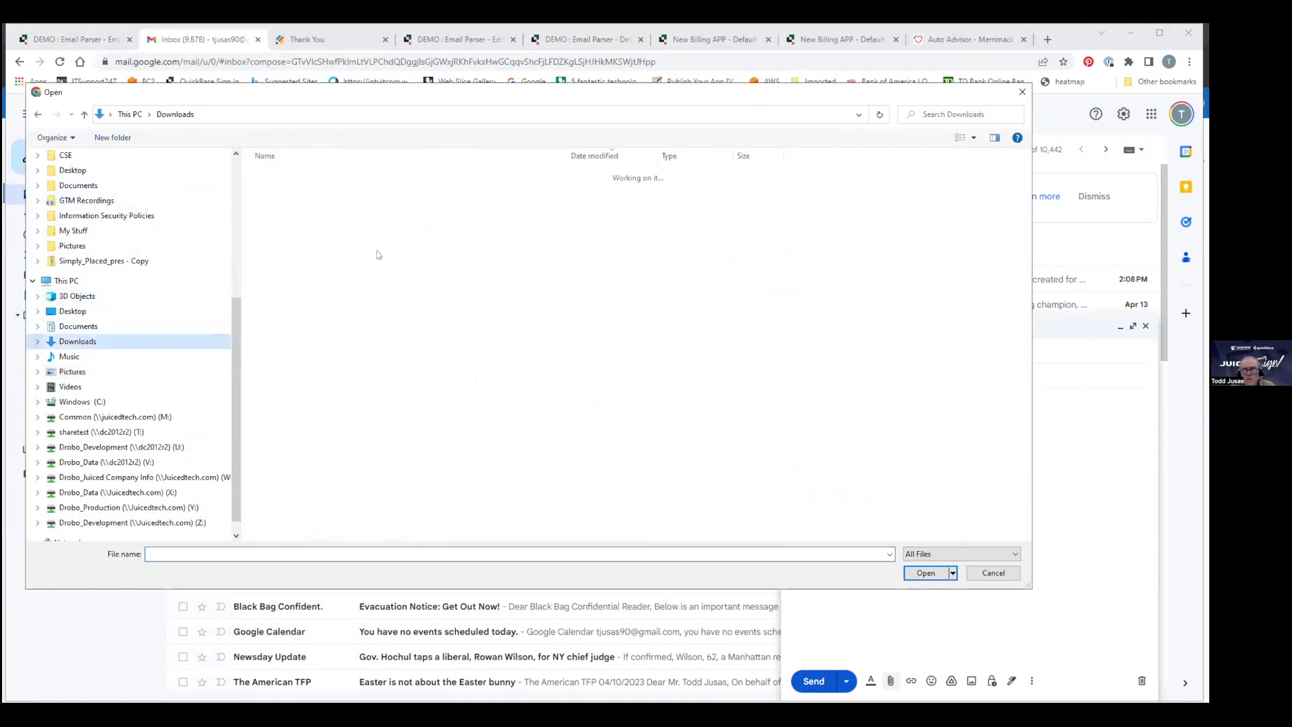
click(330, 206)
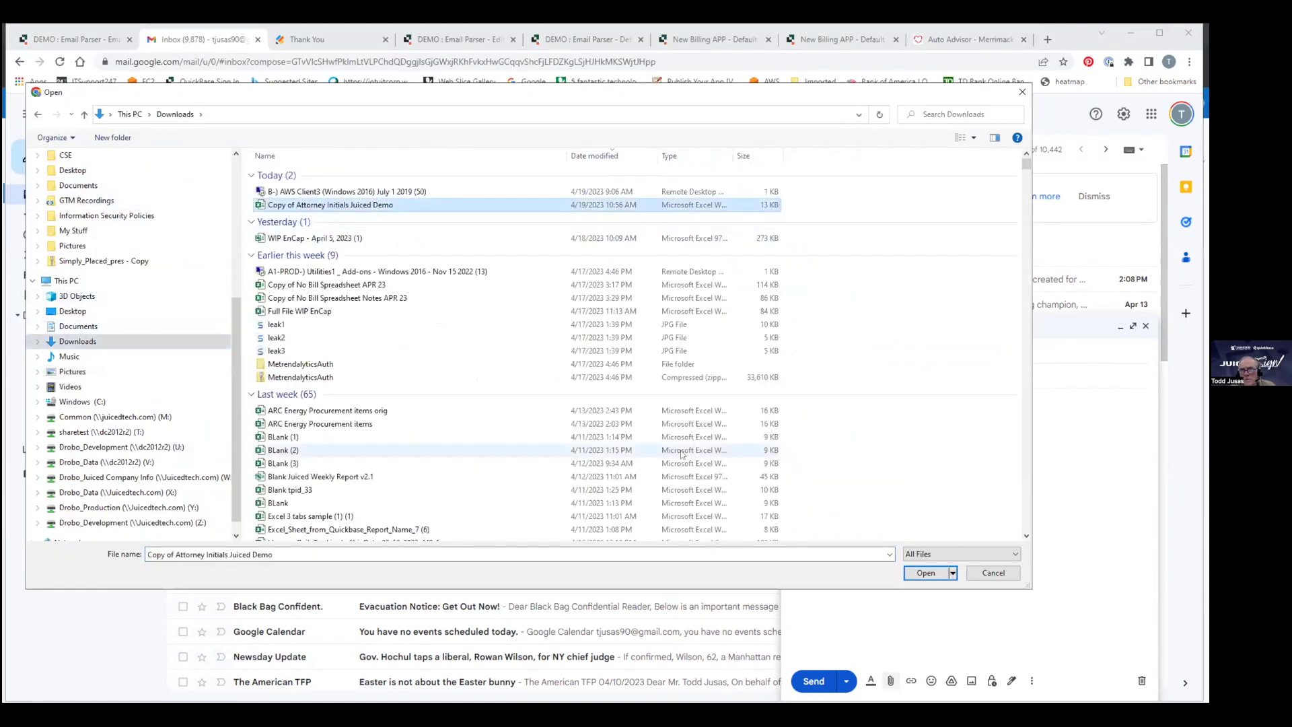
click(926, 573)
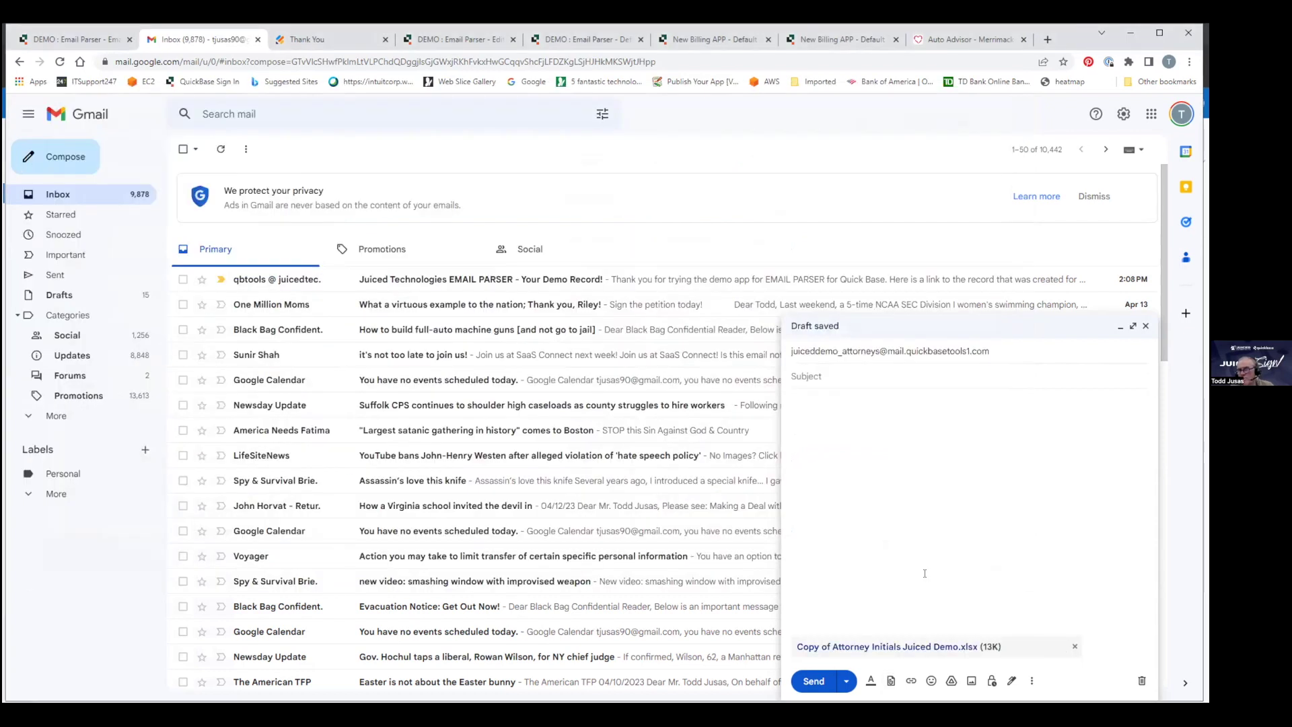
click(815, 682)
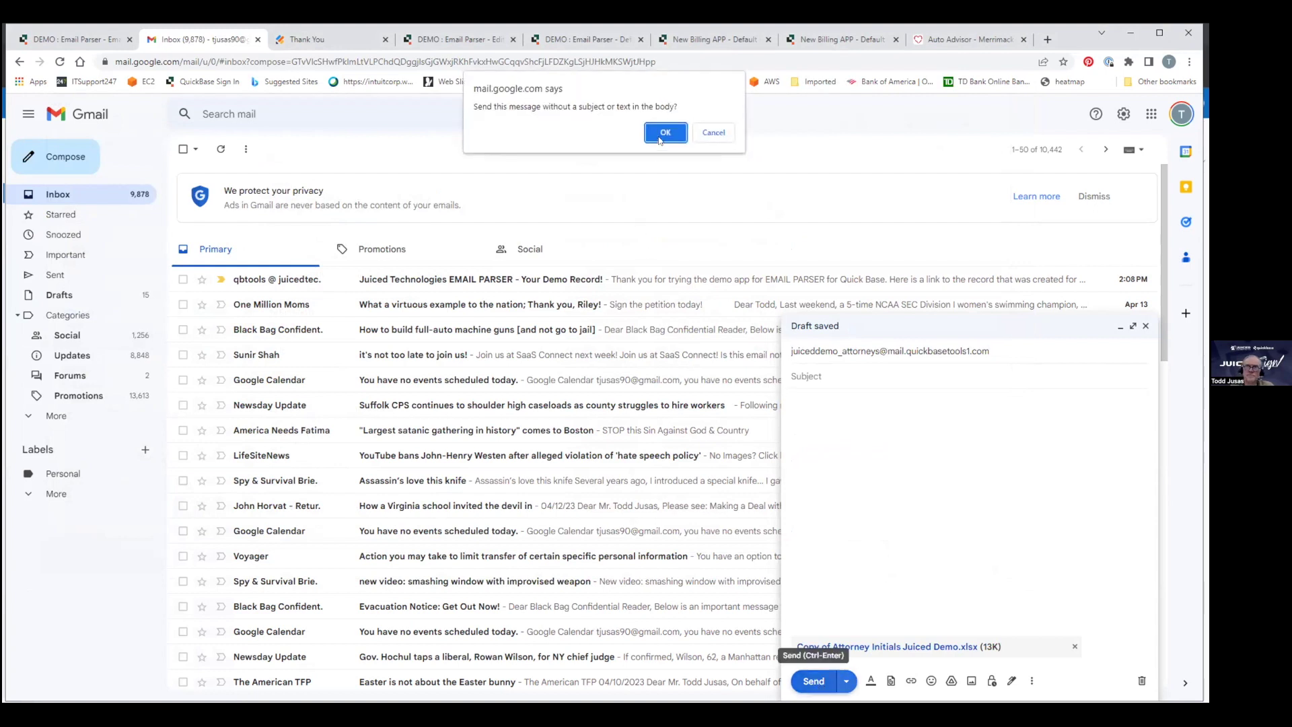
click(663, 133)
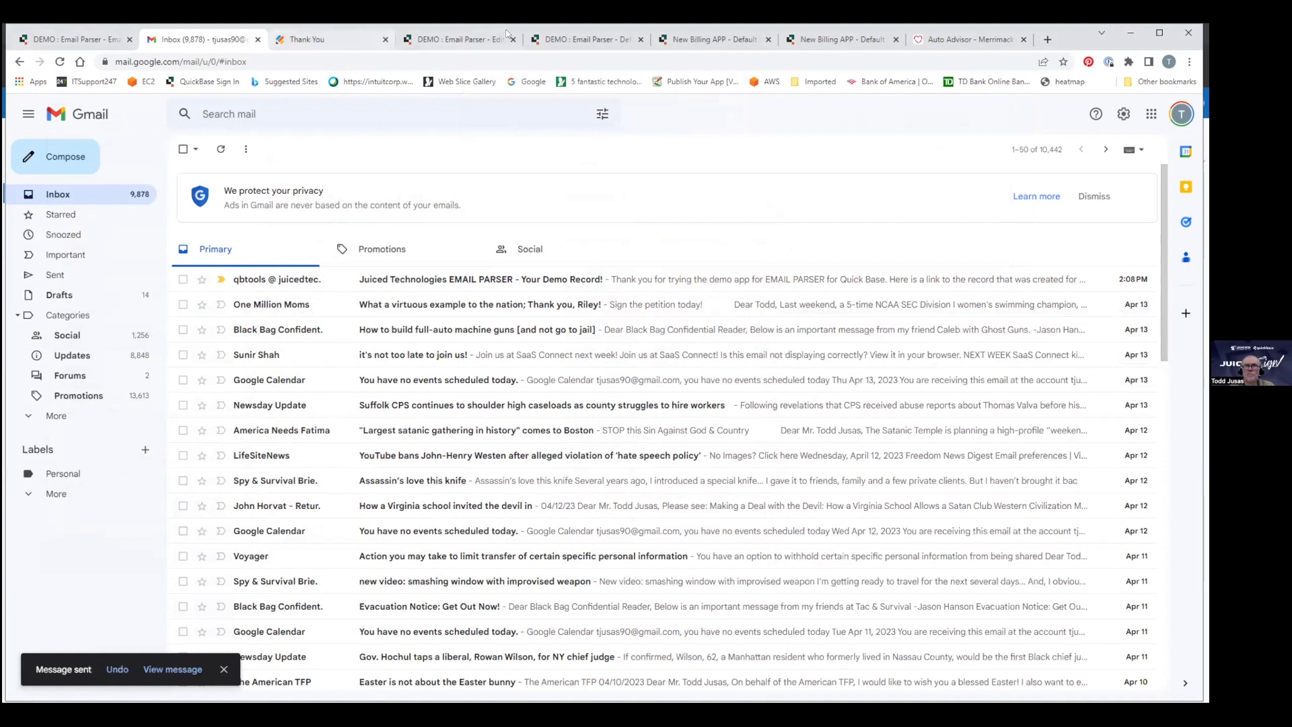
click(810, 41)
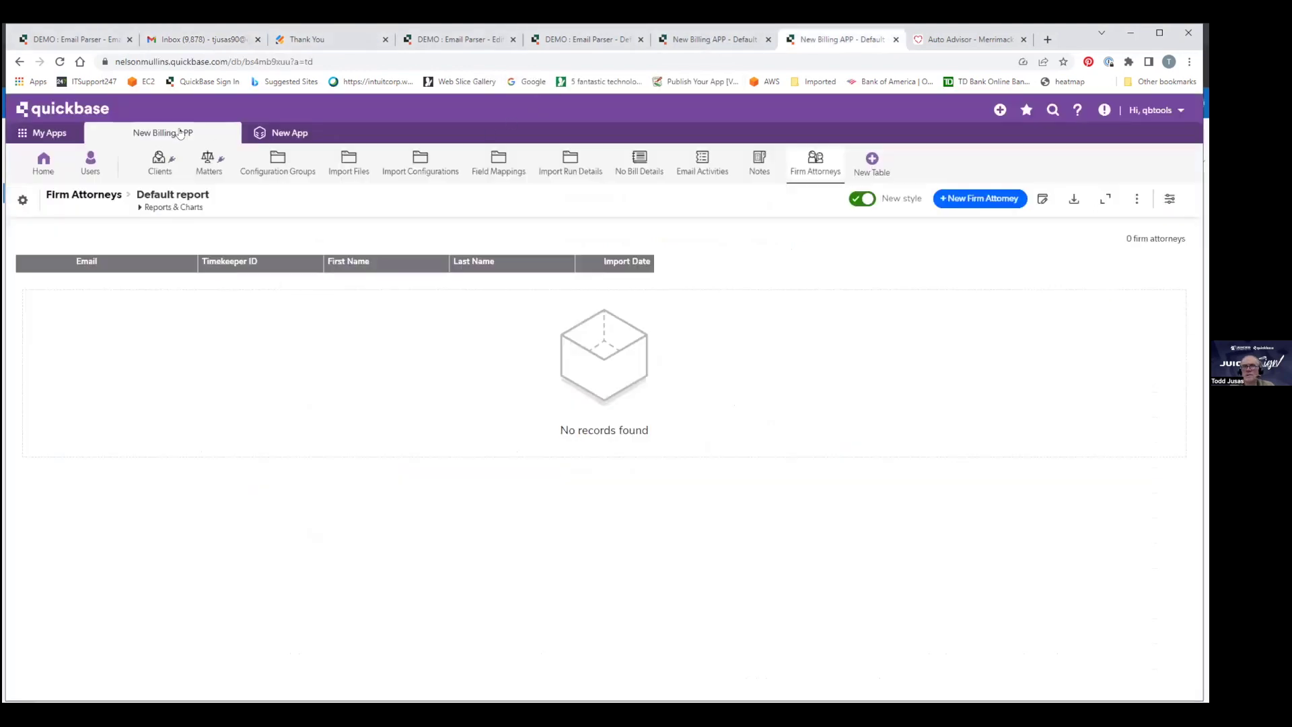
click(59, 61)
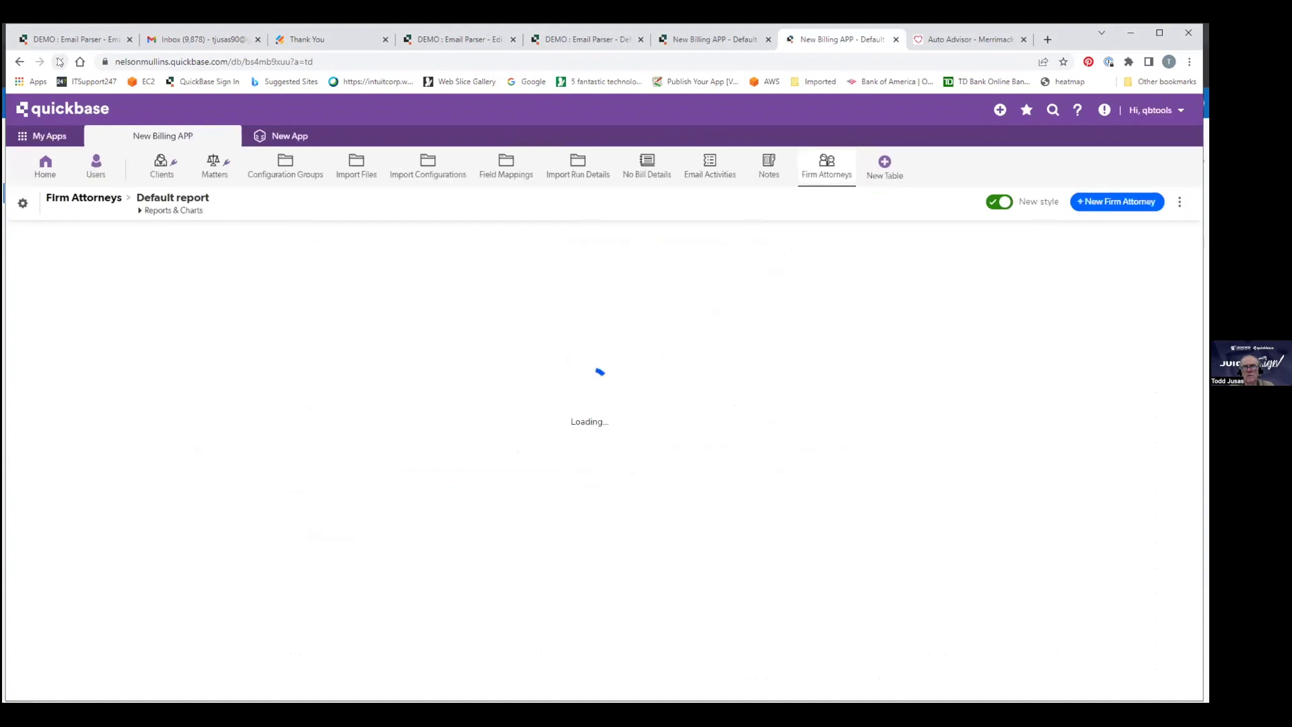
click(60, 61)
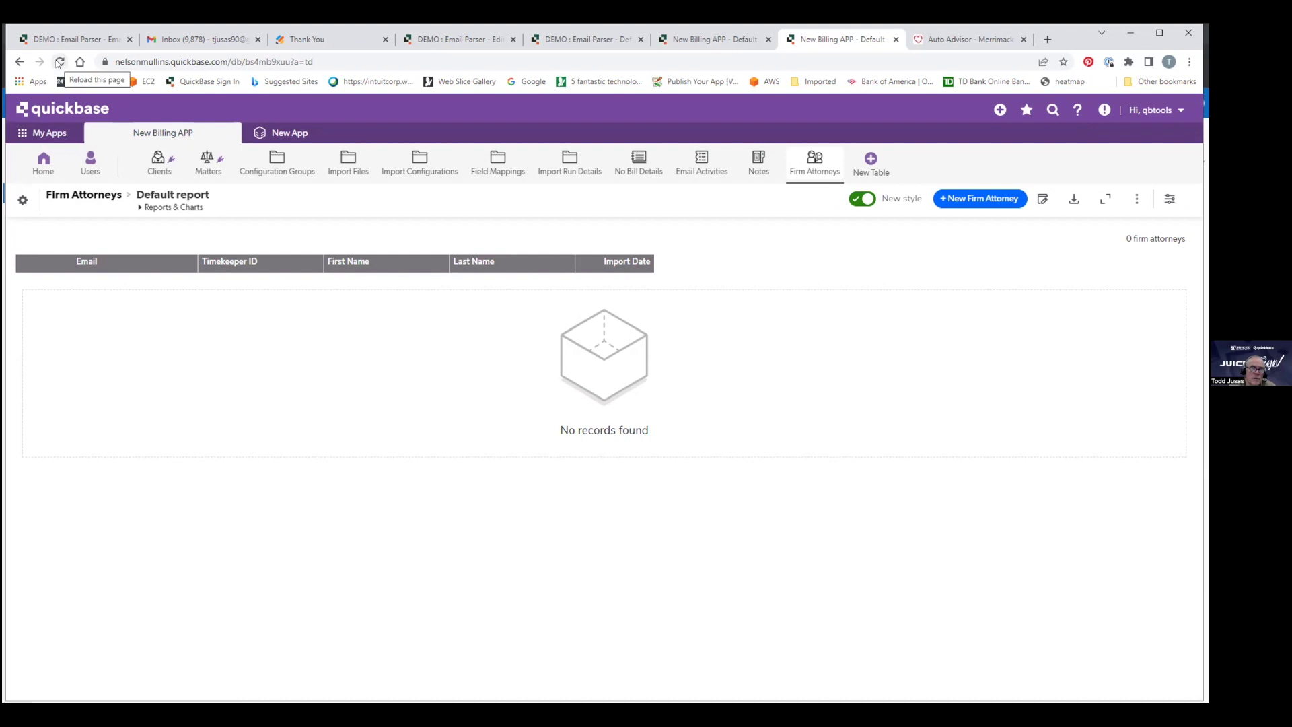
click(58, 62)
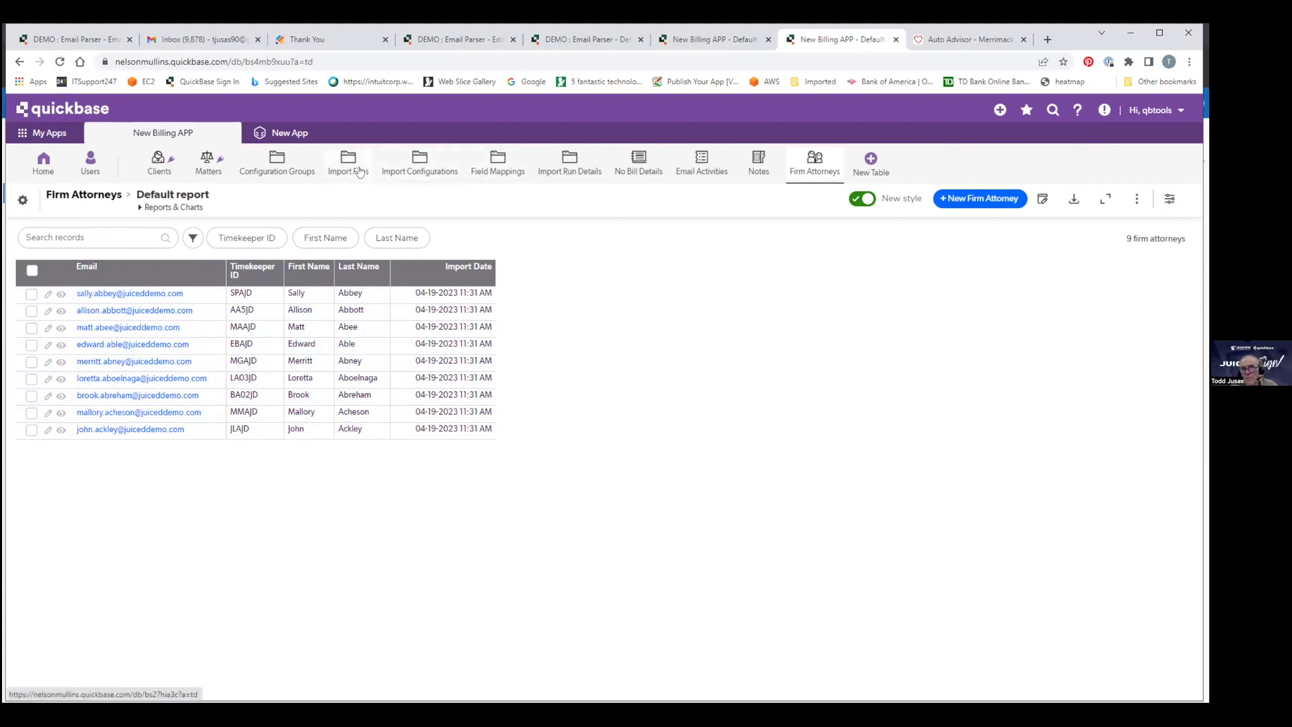
Confirm in Import Files that the attorney spreadsheet import completed with 9 records, then view Email Activities.
click(351, 168)
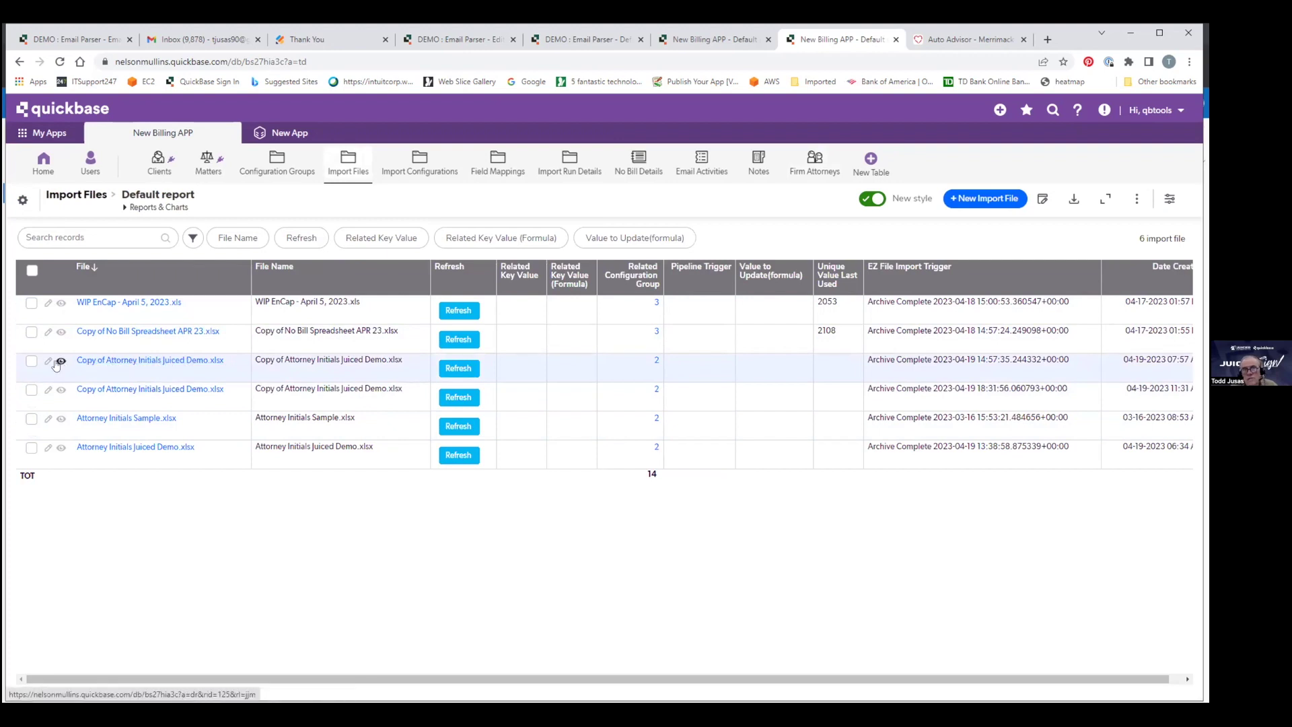
click(59, 362)
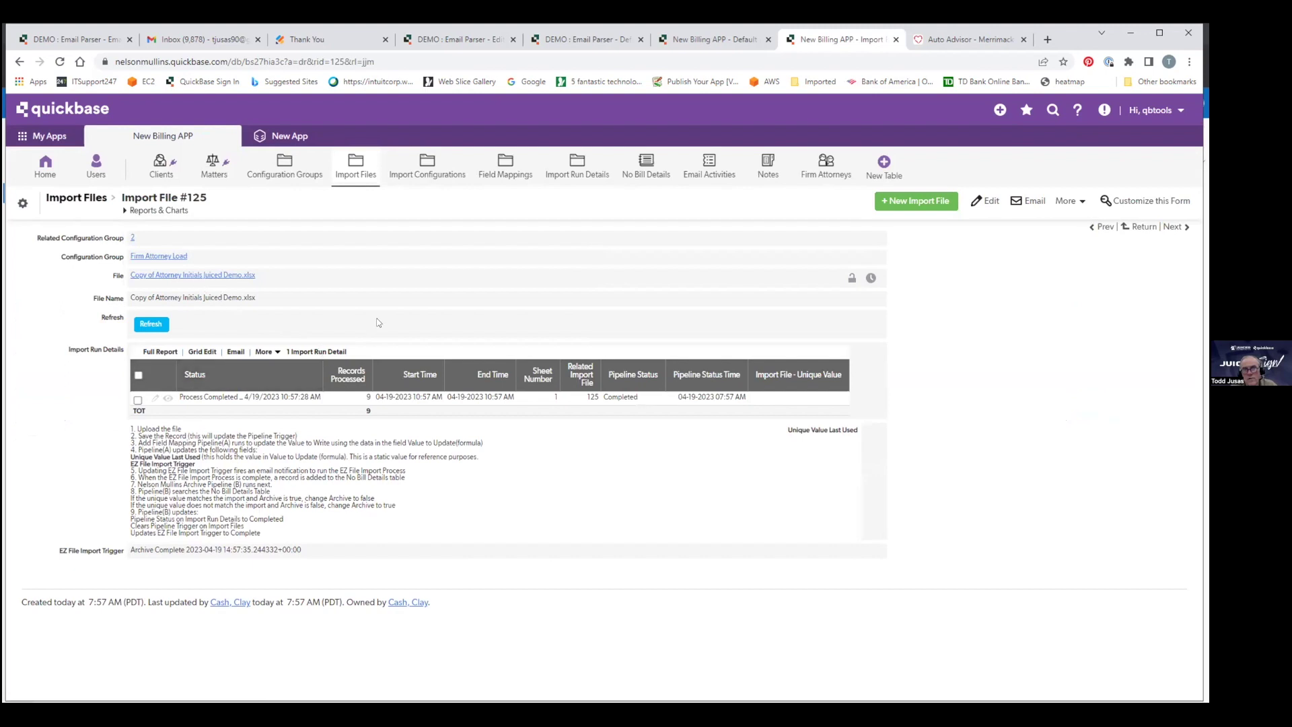
click(704, 175)
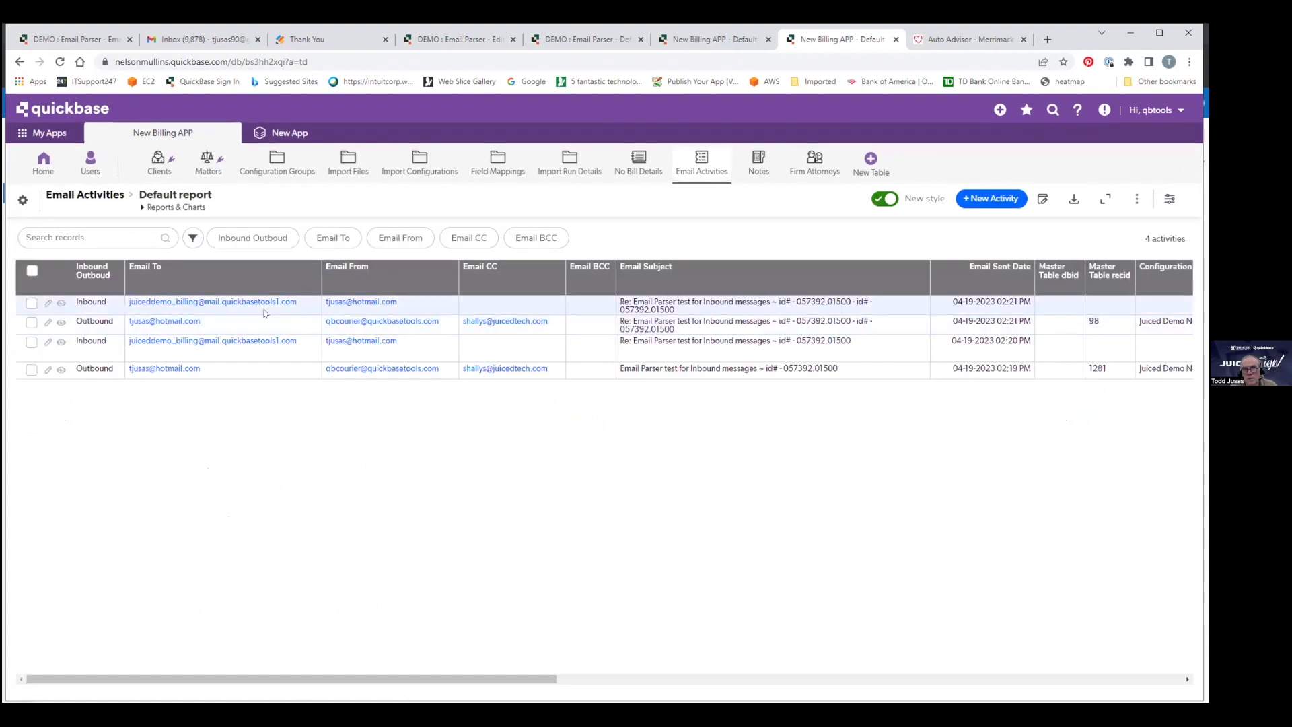
Switch back to the Firm Attorneys report showing the 9 imported attorneys.
click(813, 165)
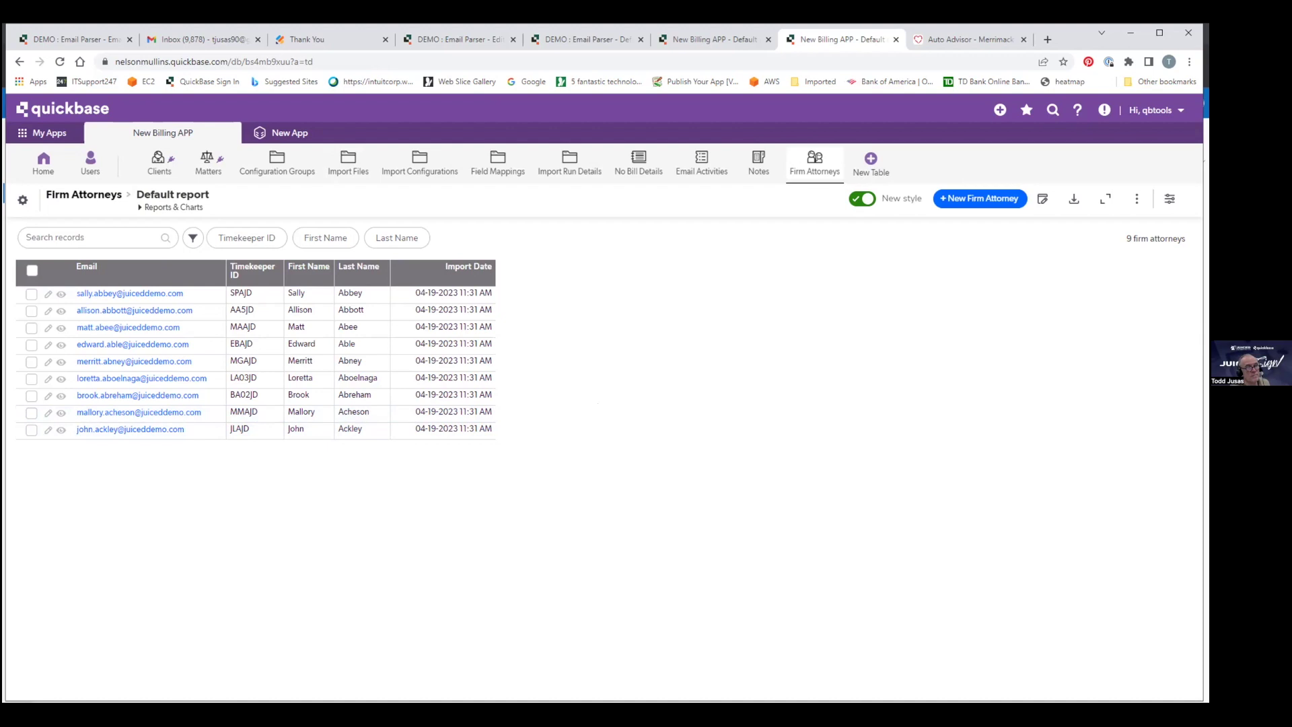
Switch to the credit union's Auto Advisor page and scroll down to its blank request form.
click(959, 40)
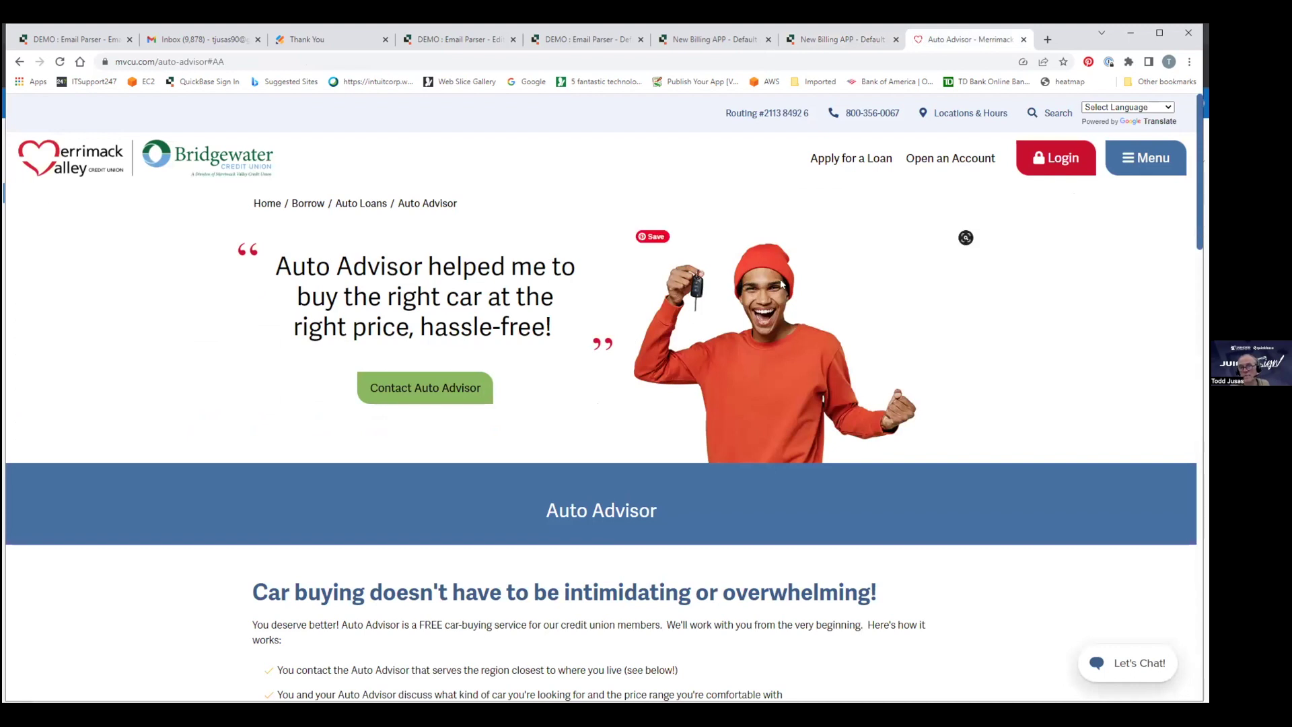
scroll(522, 347, down, 3)
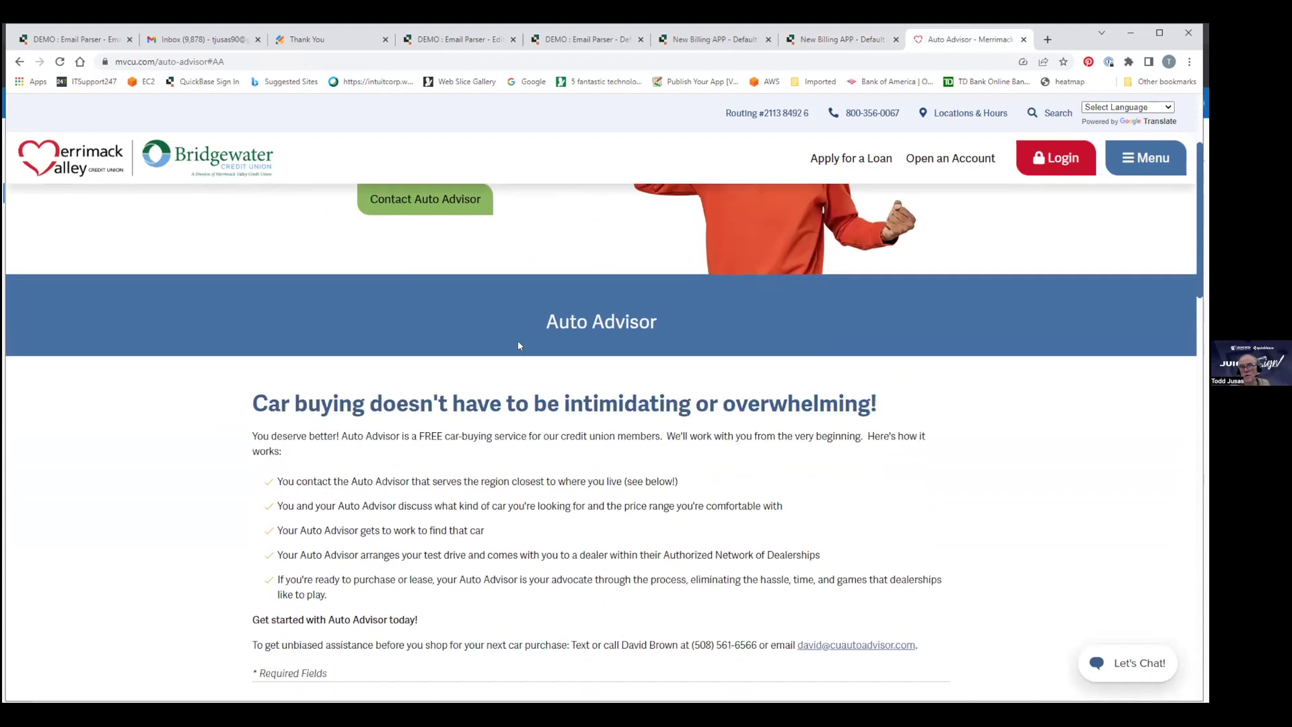
scroll(518, 346, up, 3)
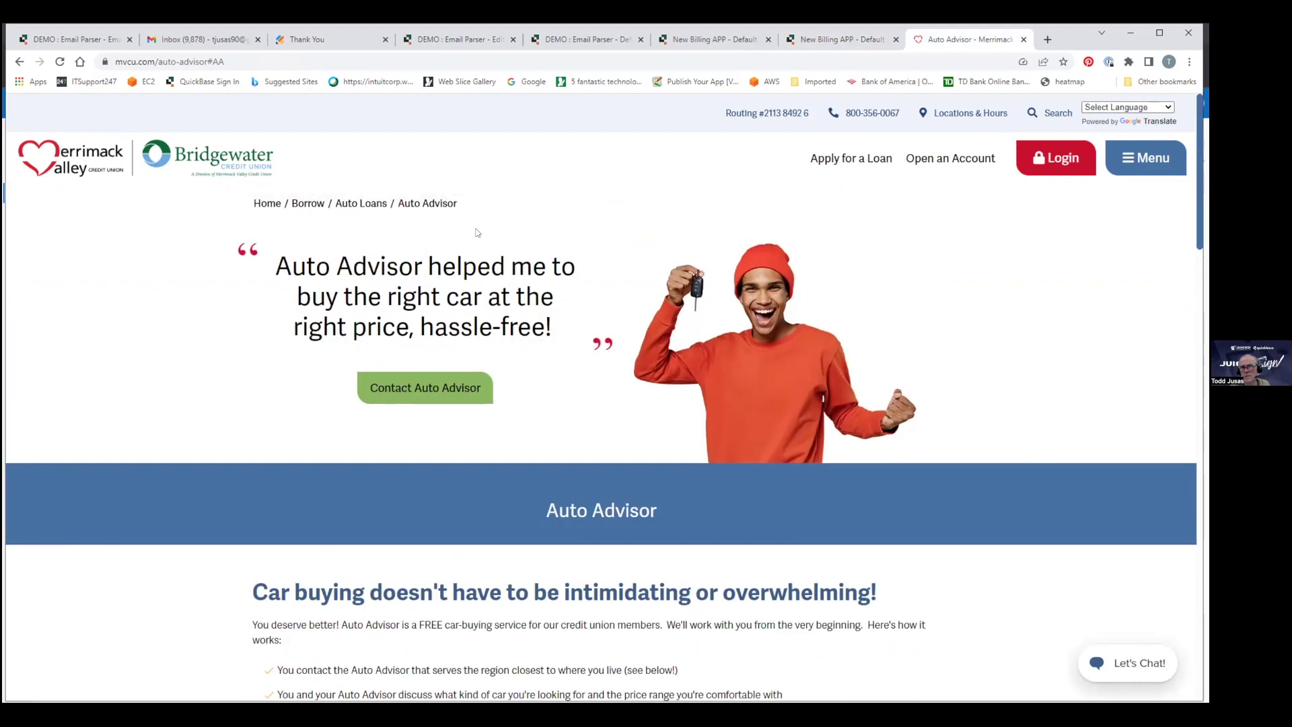
scroll(477, 232, down, 7)
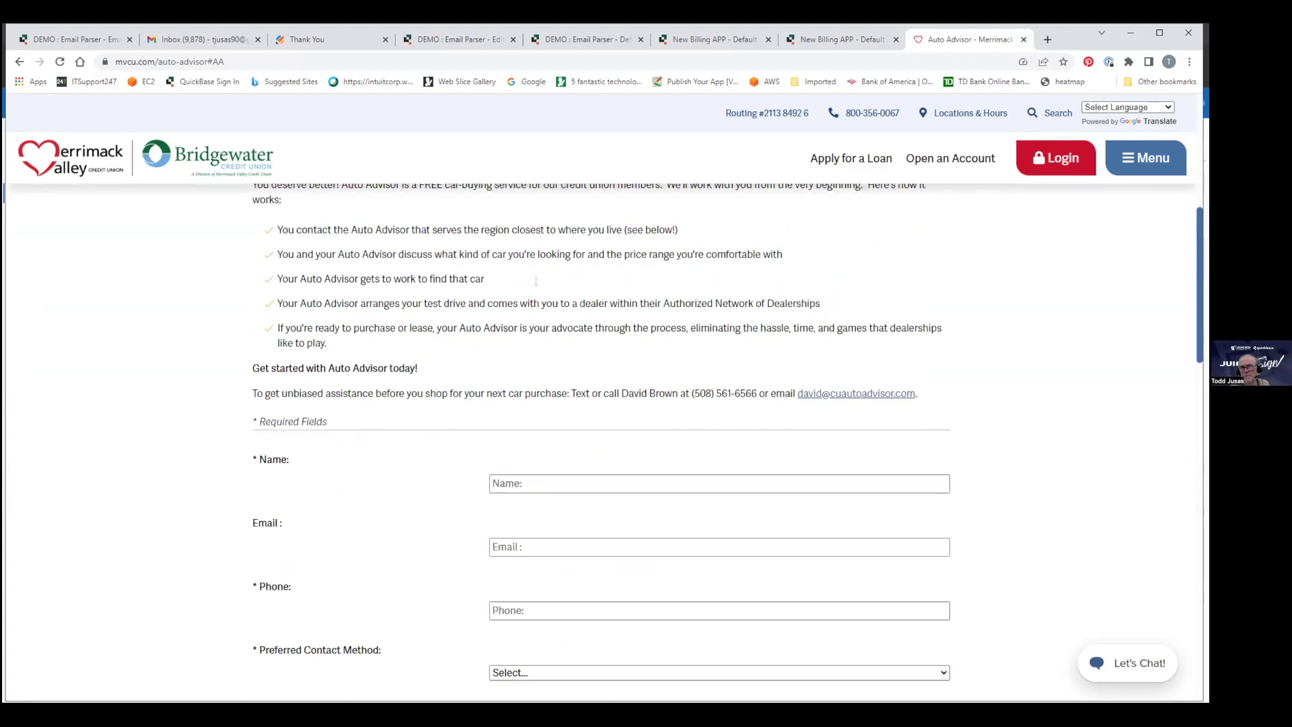
scroll(536, 281, down, 4)
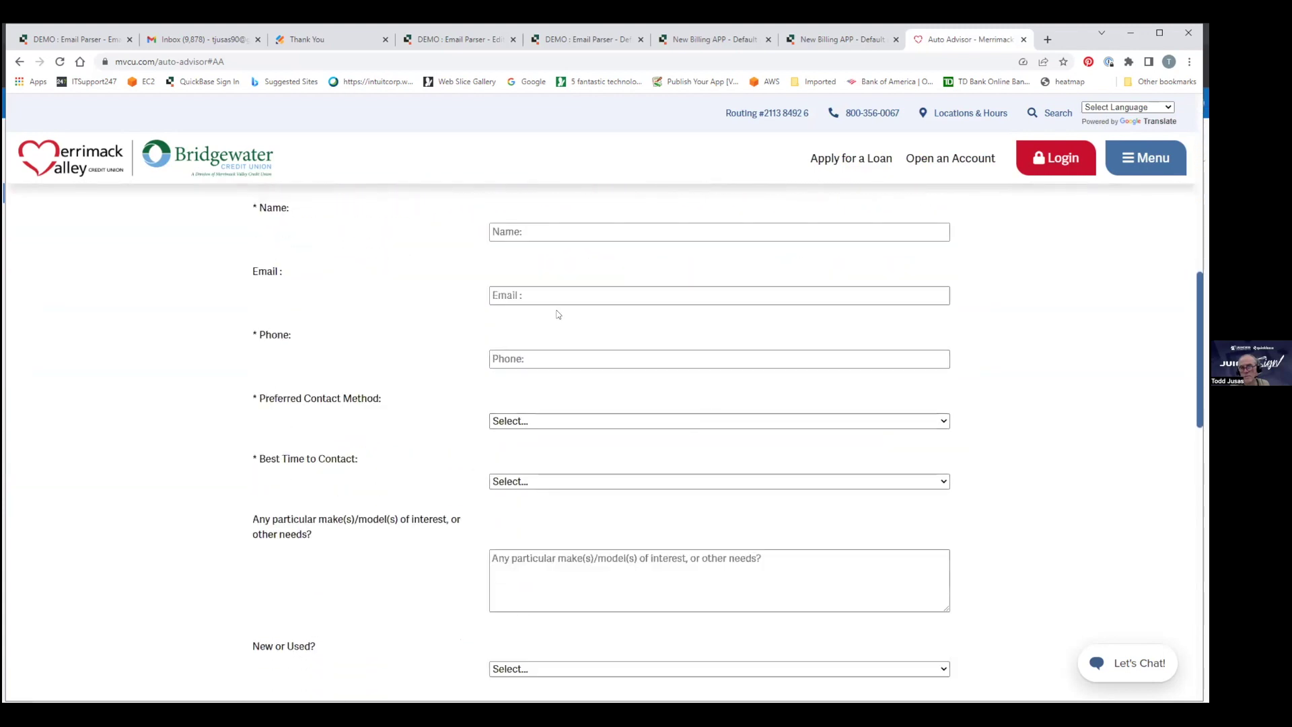
scroll(531, 327, down, 2)
scroll(531, 326, down, 3)
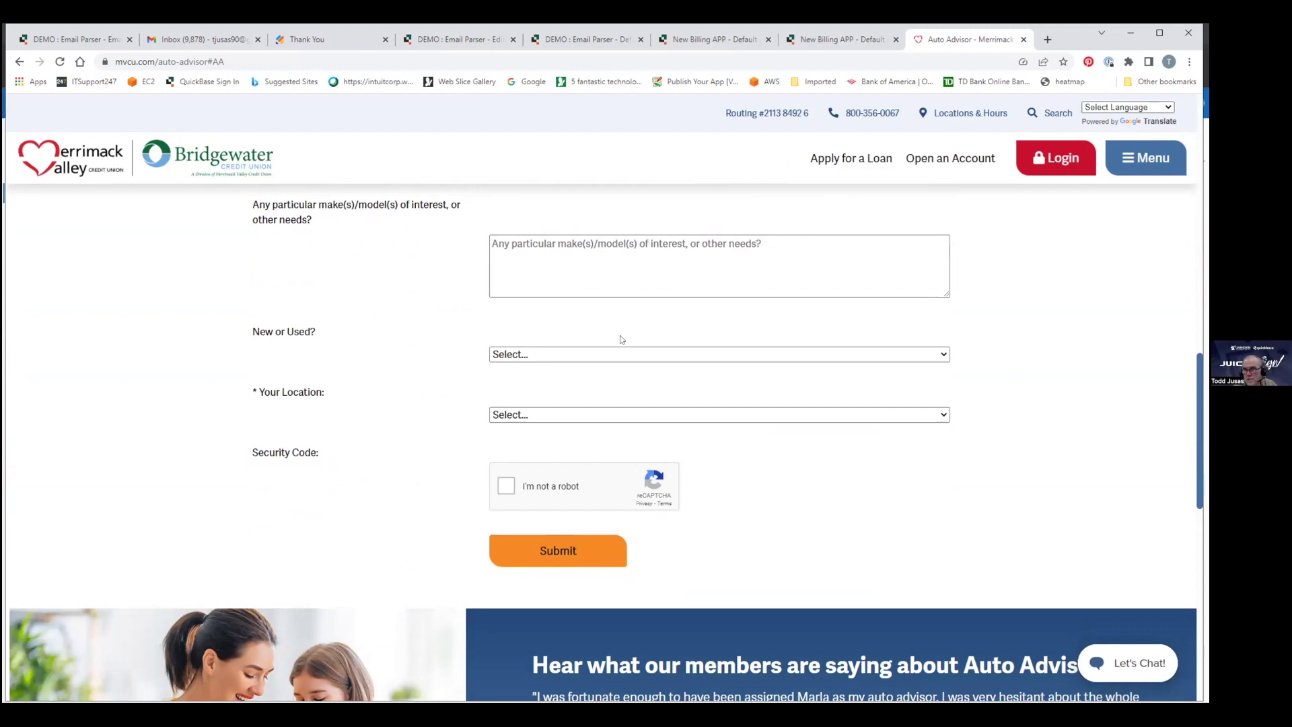
scroll(621, 339, up, 2)
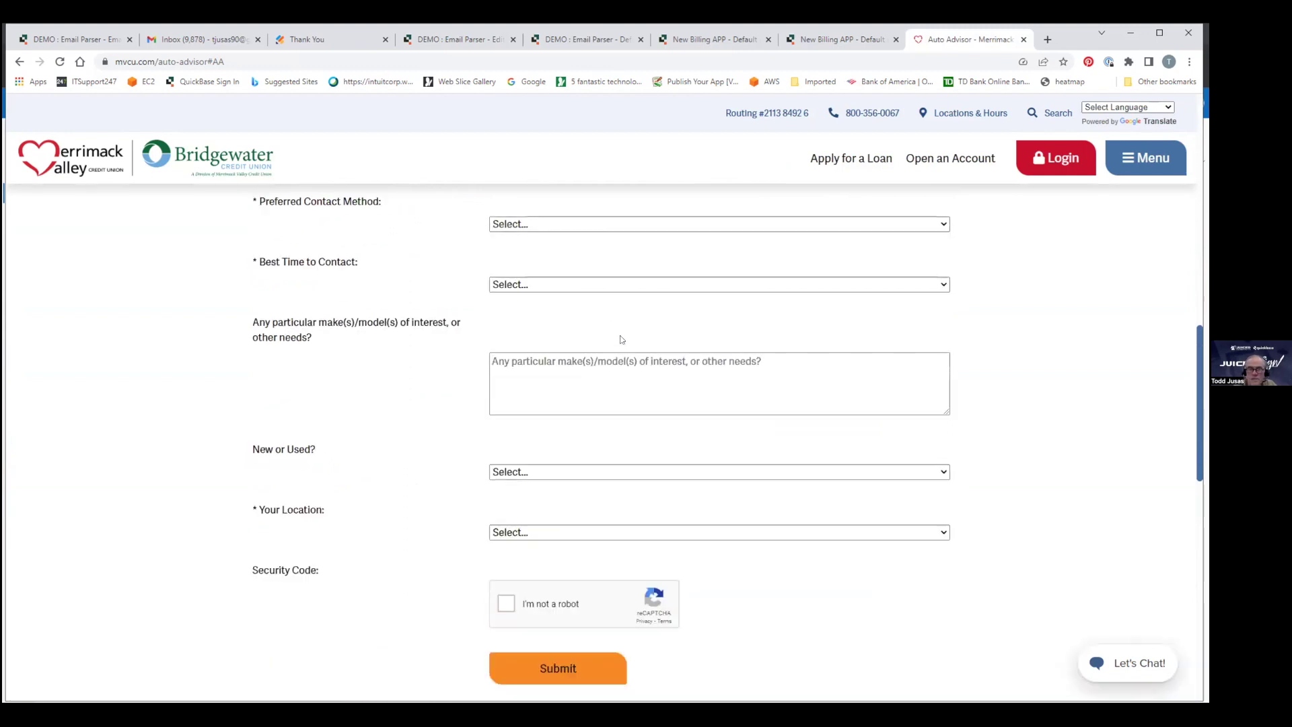
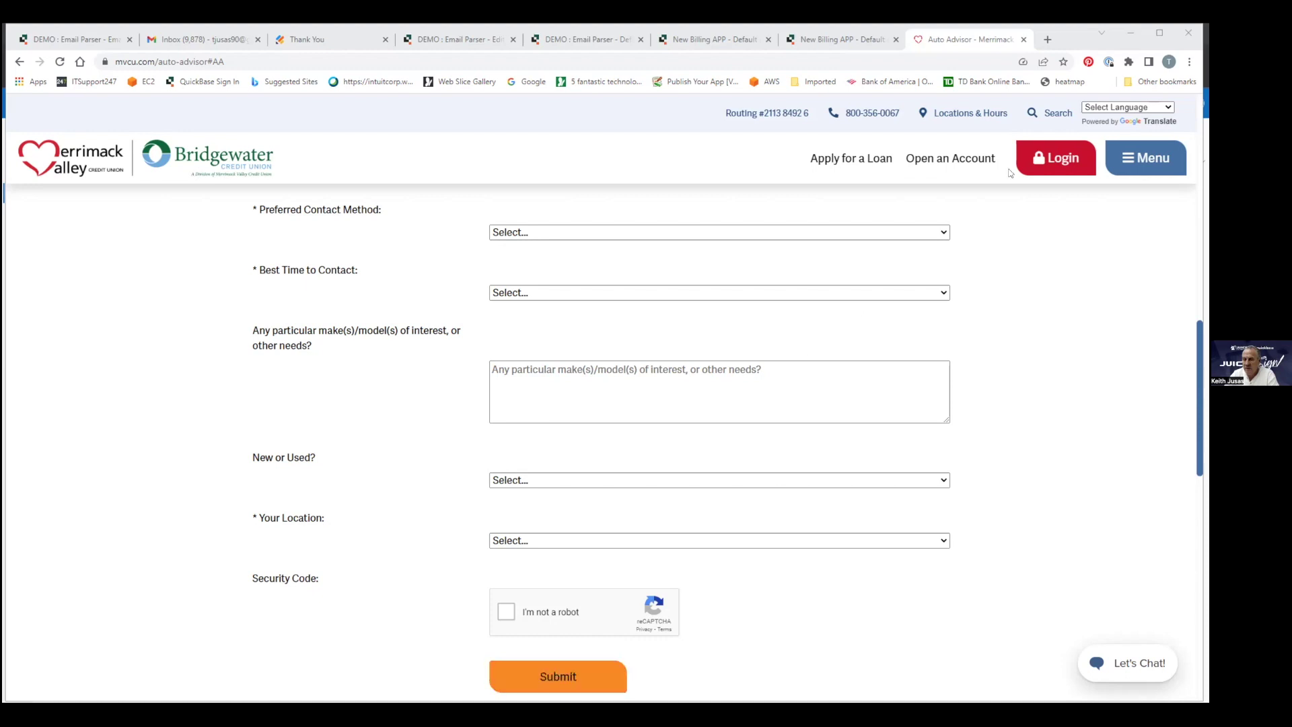
Open the Quickbase Add-ons Help Site (qbtools.helpdocsonline.com) in a new browser tab.
click(1048, 41)
text(qb)
key(Return)
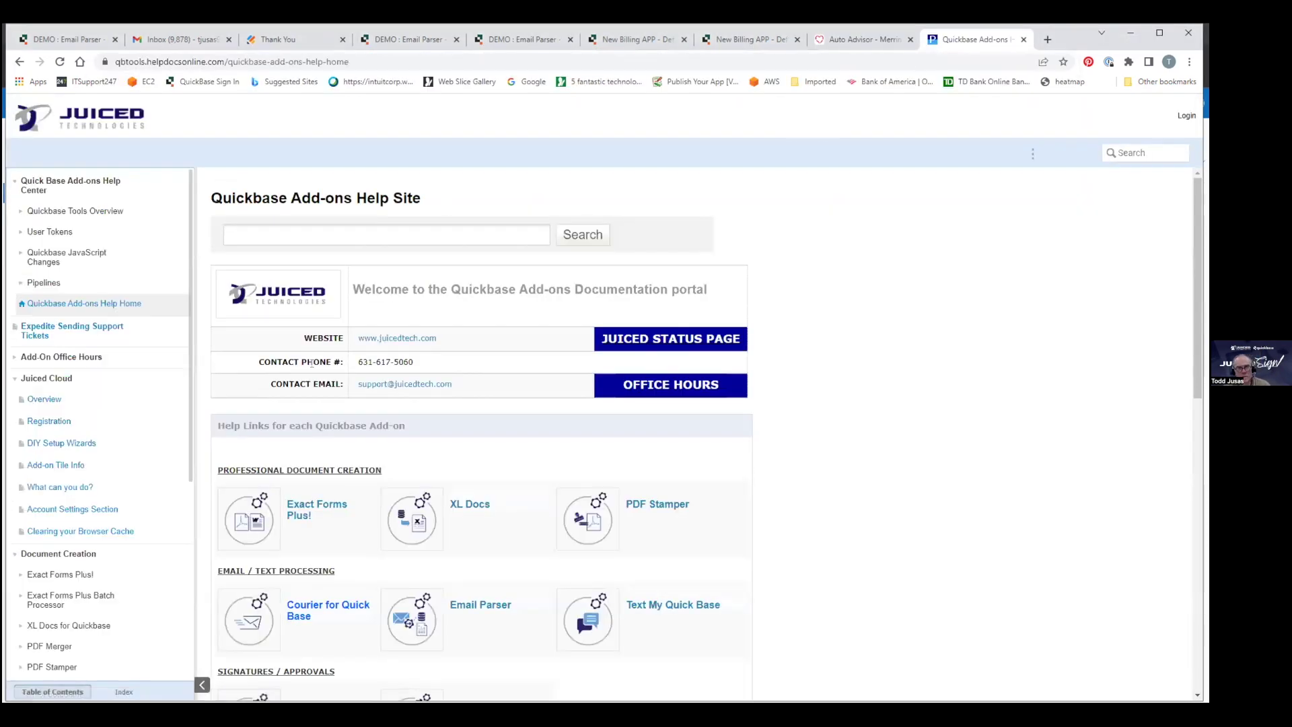
Go to XL Docs for Quickbase > XL Docs Configurator > Installing the URL button.
scroll(59, 548, down, 3)
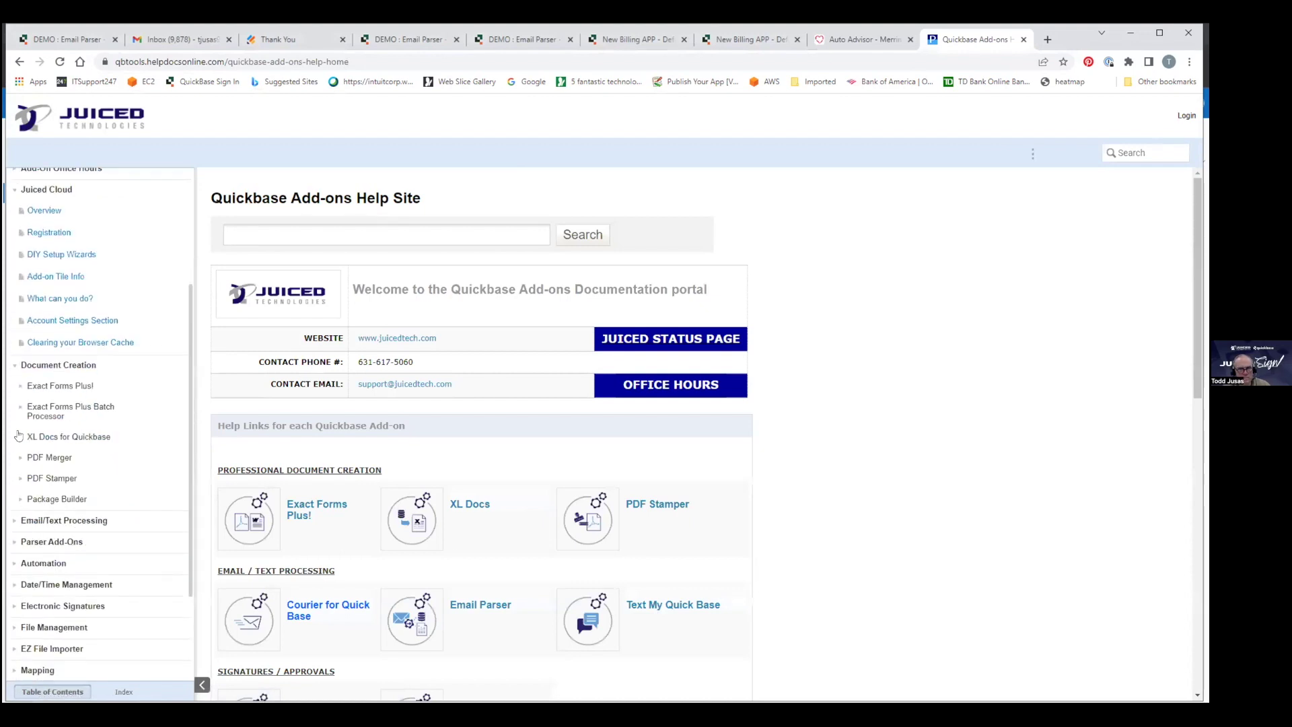
click(21, 436)
click(62, 534)
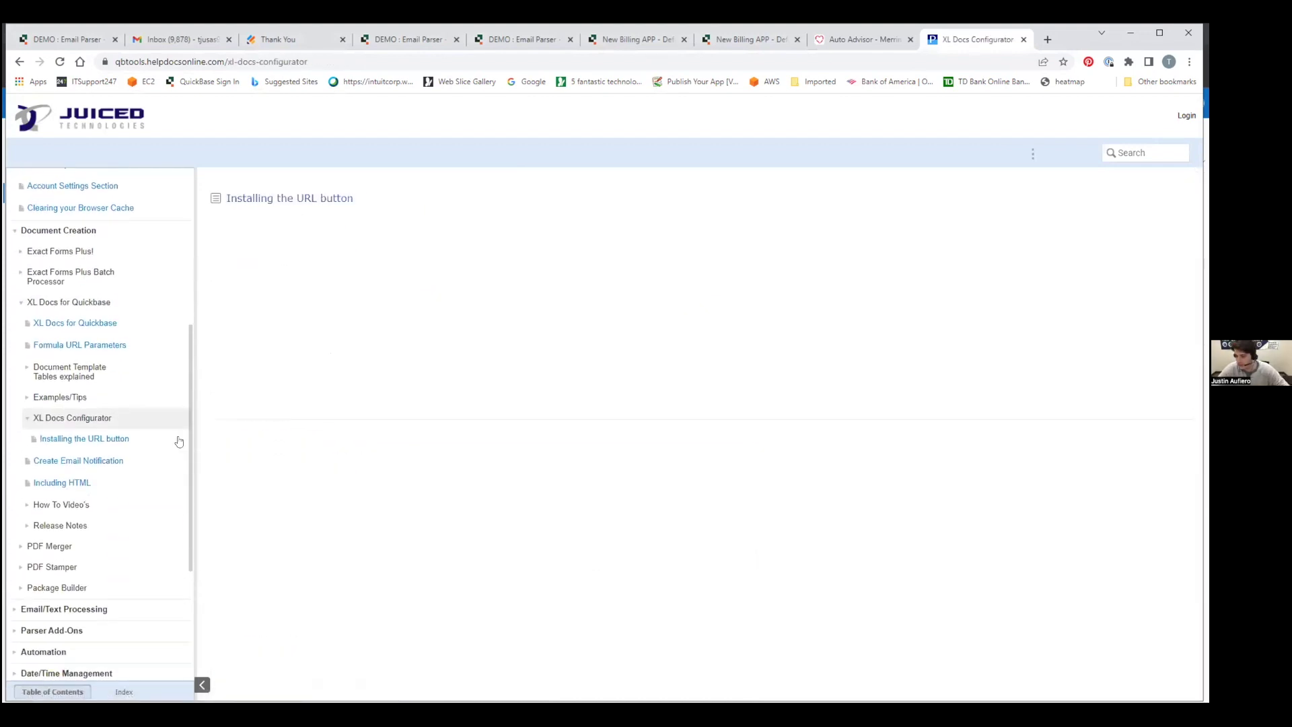
click(50, 437)
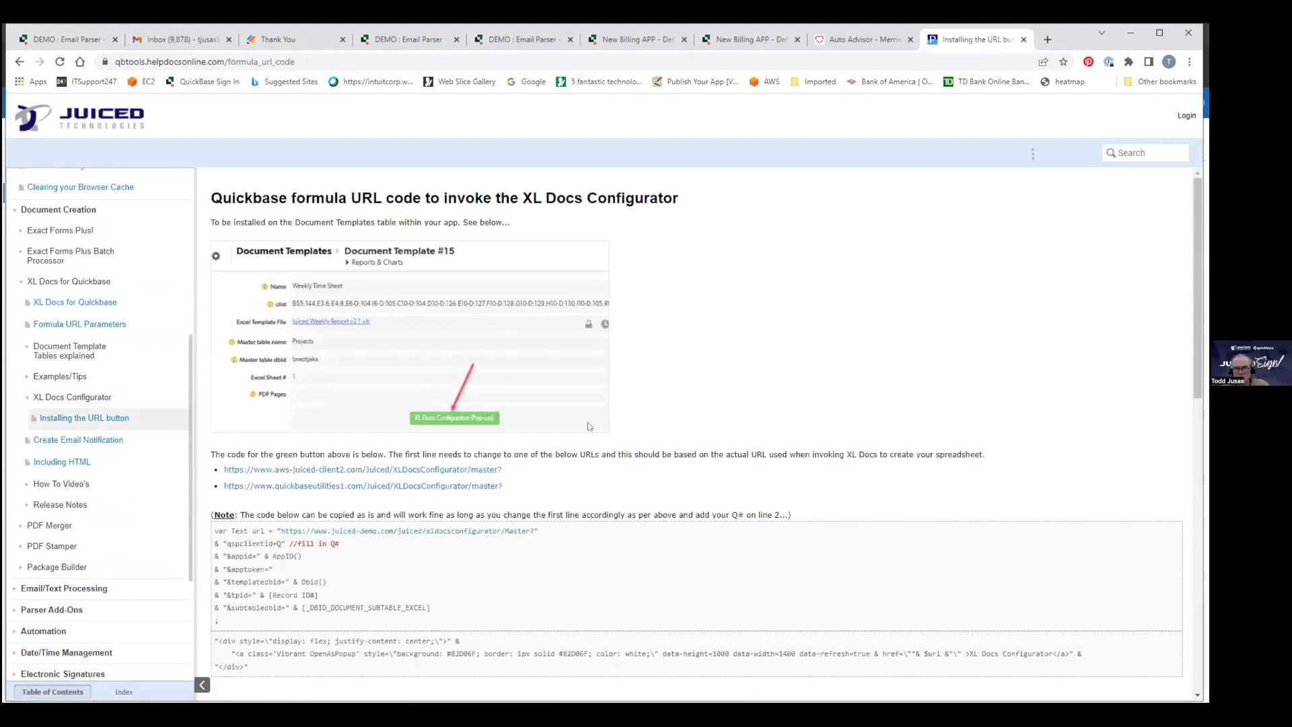
Select the entire XL Docs Configurator button formula code, then clear the selection.
scroll(607, 301, down, 4)
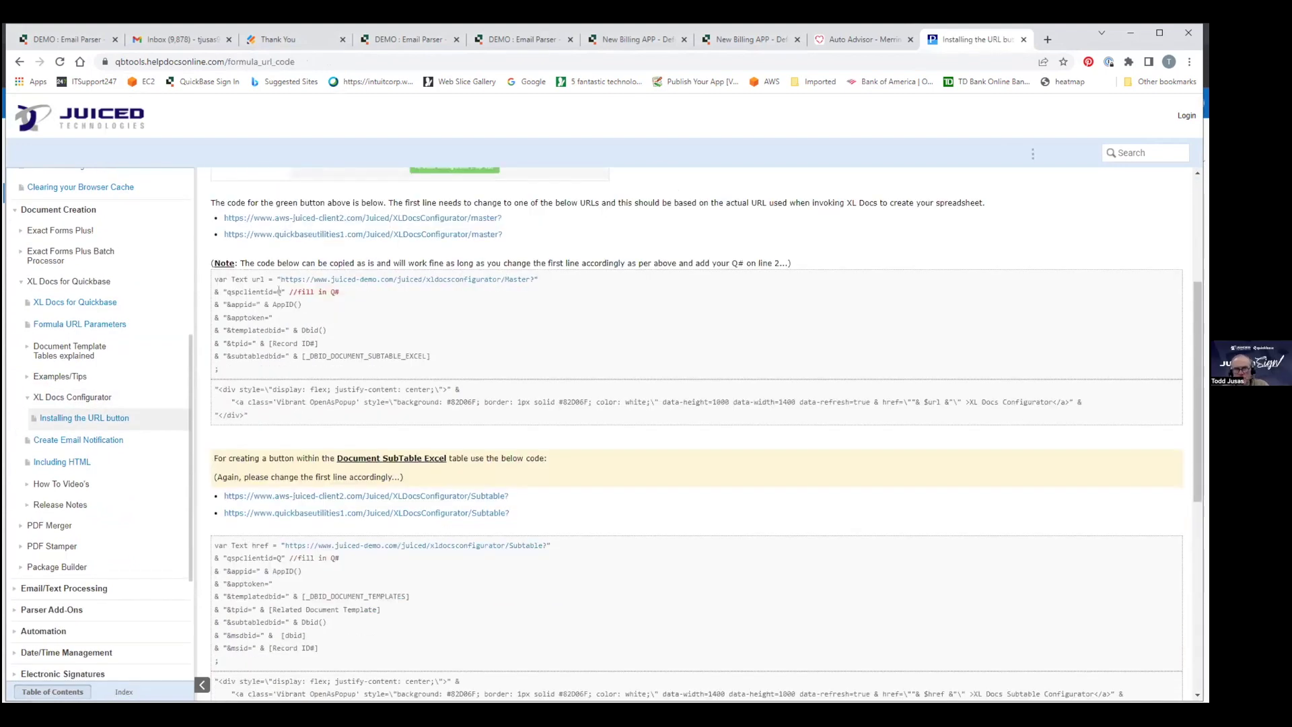
drag(215, 277, 312, 413)
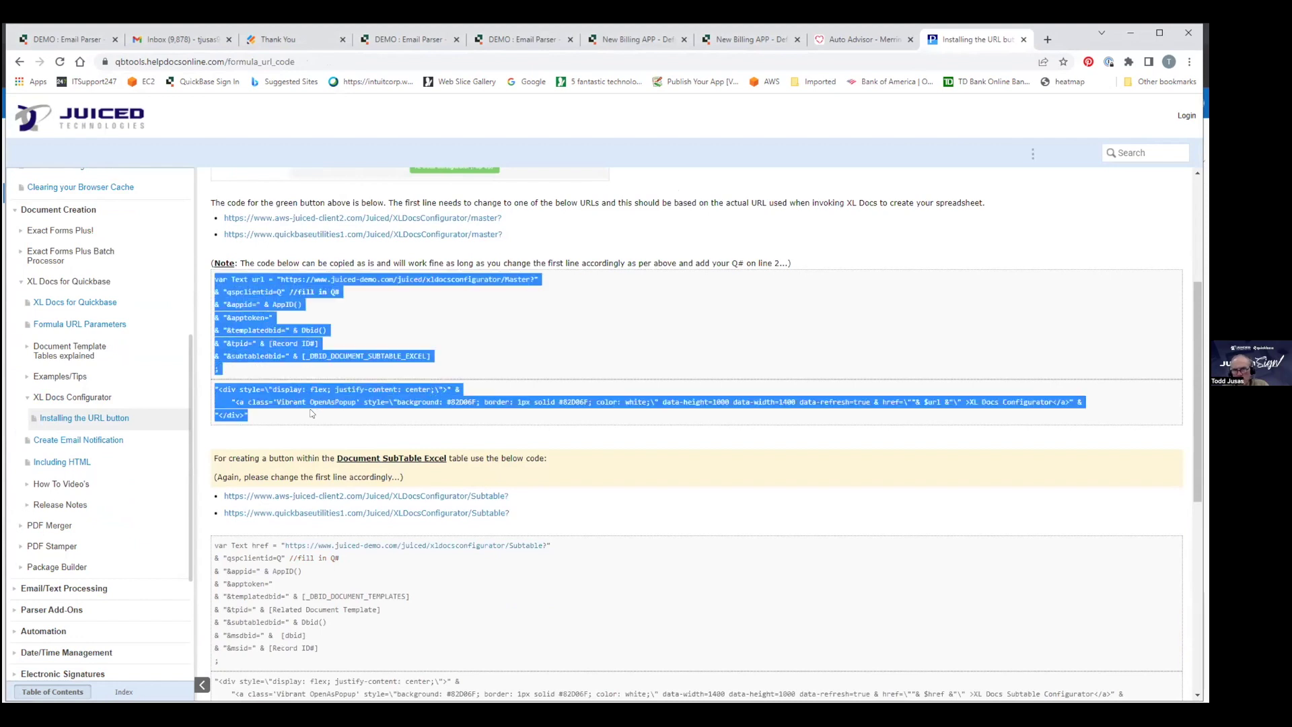
scroll(393, 366, up, 3)
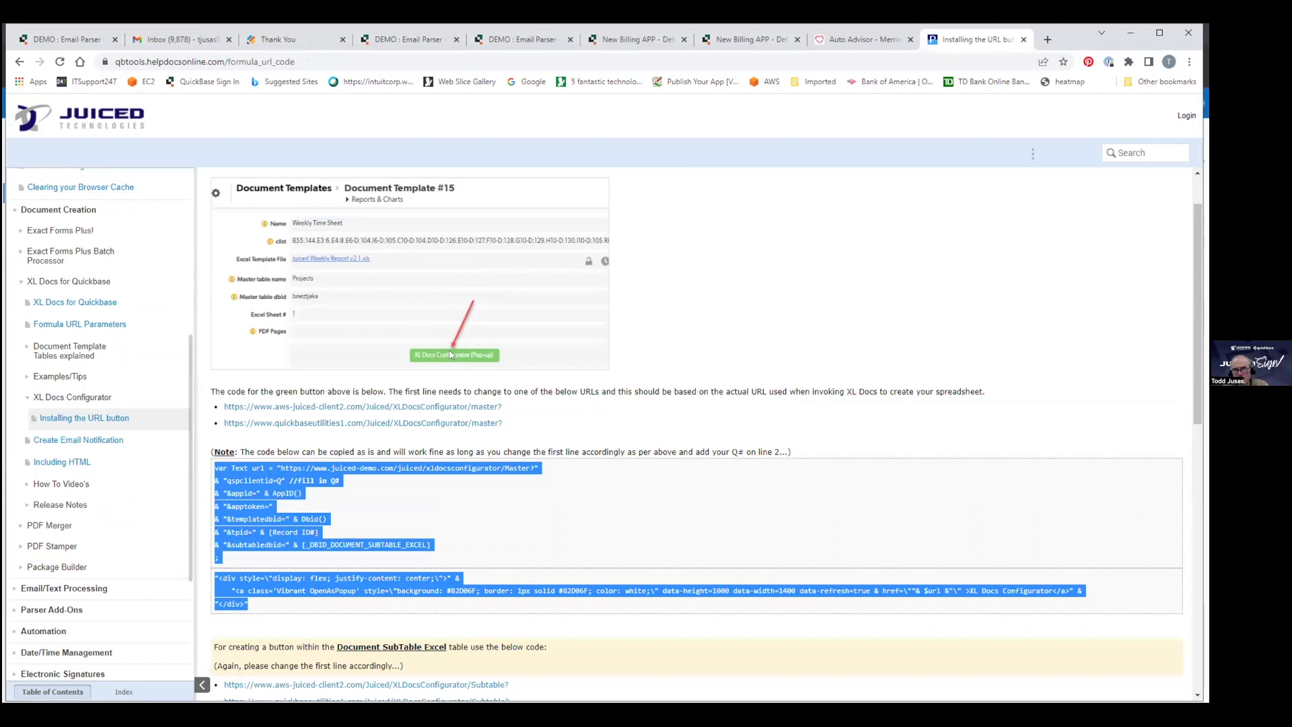
click(284, 477)
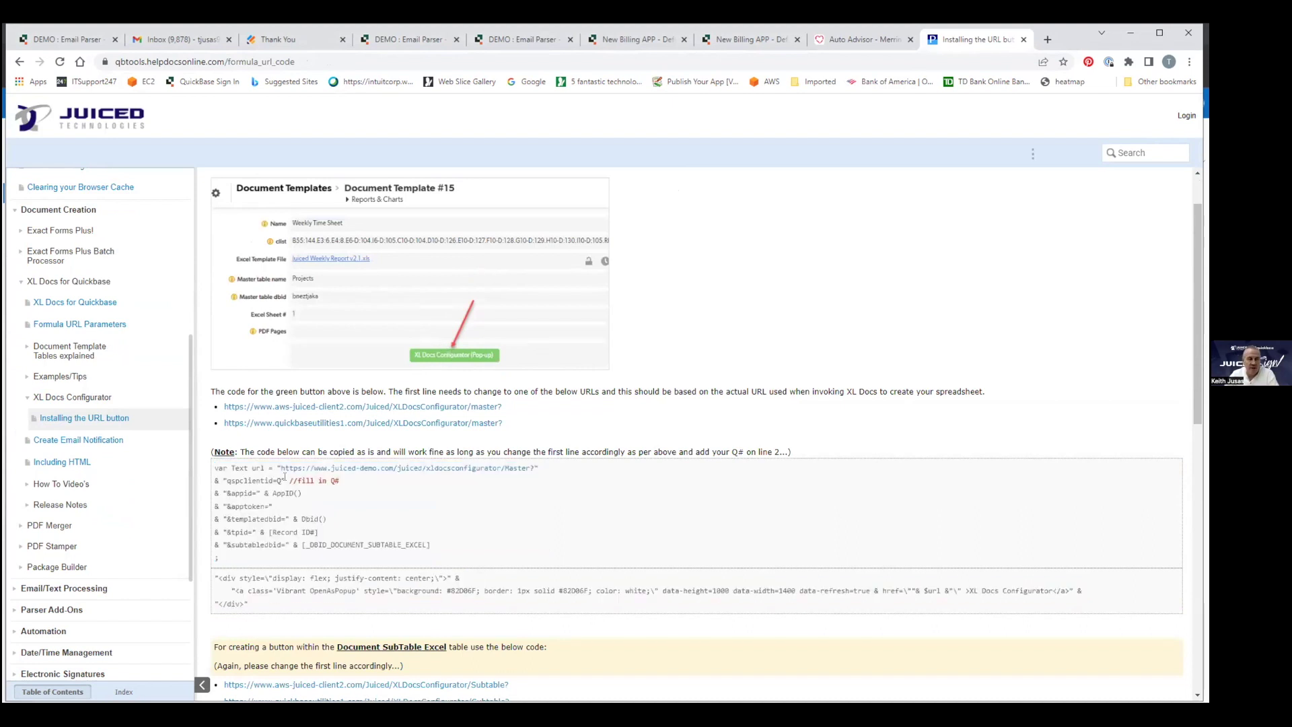
Highlight the Q# spot, the qspclientid value and the demo URL in the code.
drag(279, 477, 284, 479)
click(281, 476)
click(283, 478)
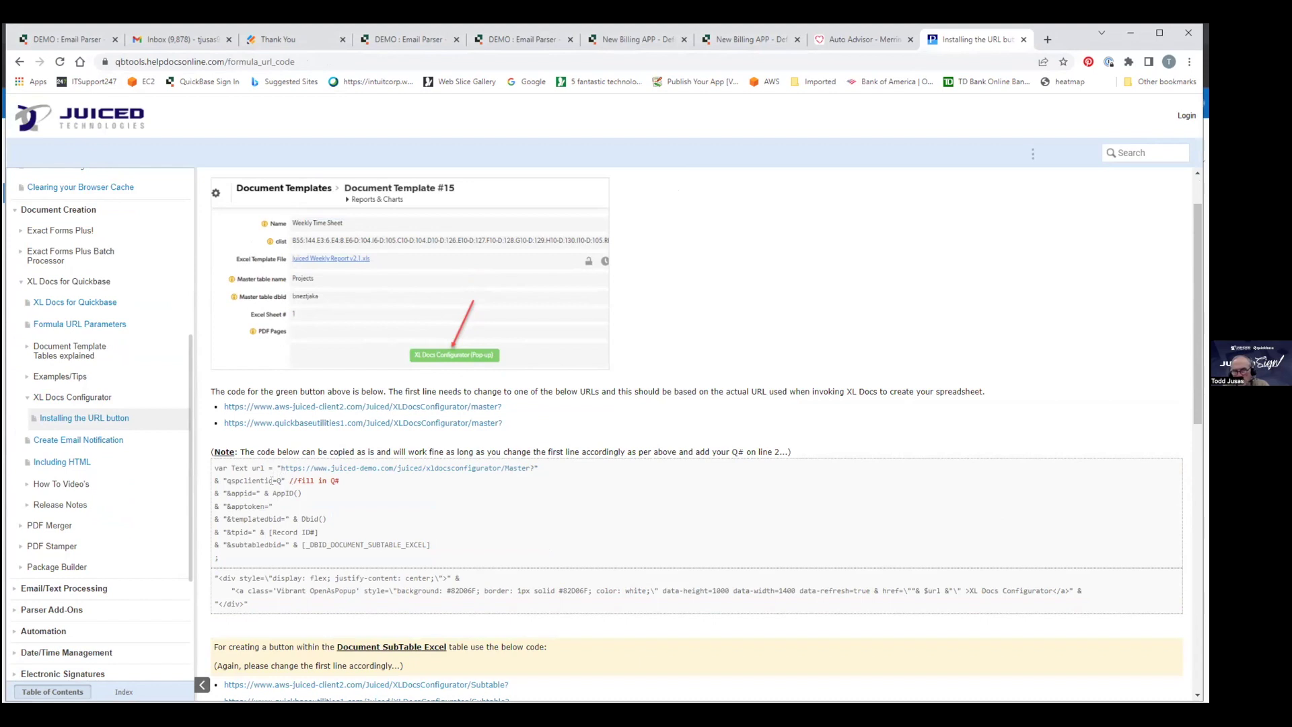
double_click(280, 478)
click(289, 477)
drag(281, 468, 531, 467)
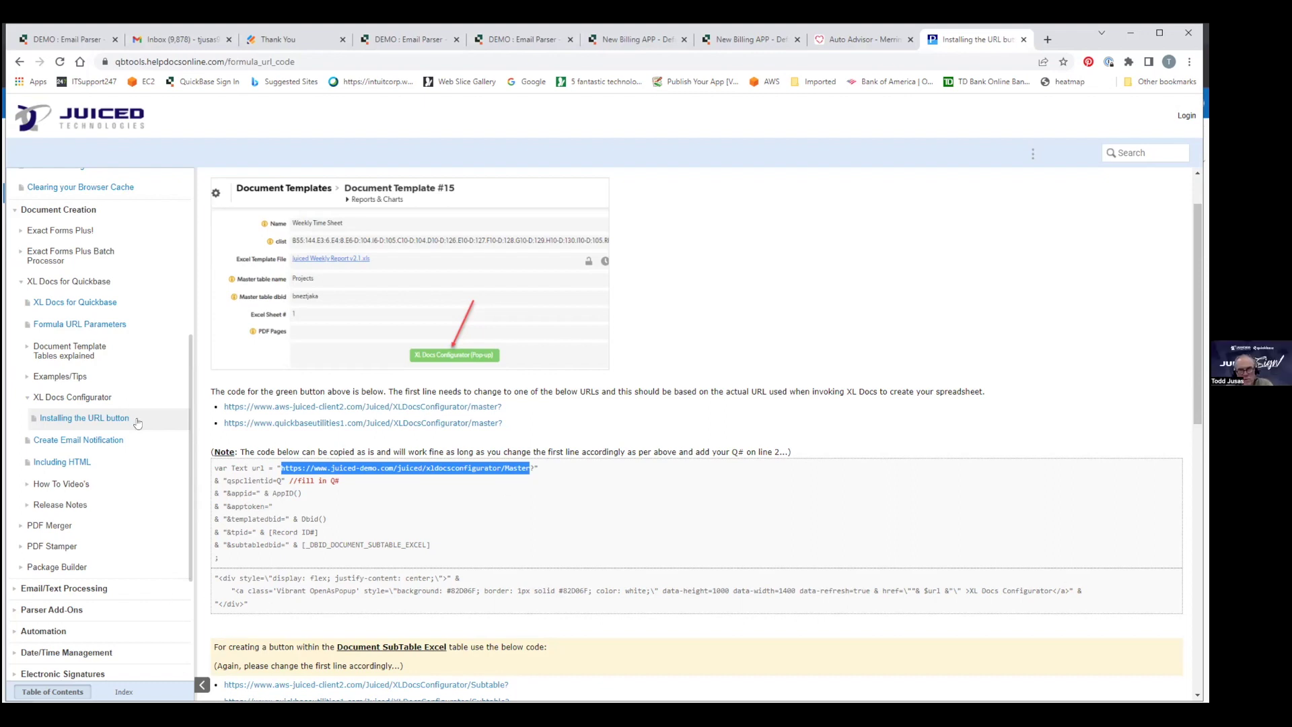
View the Add-On Office Hours page from the help site sidebar.
scroll(138, 424, up, 3)
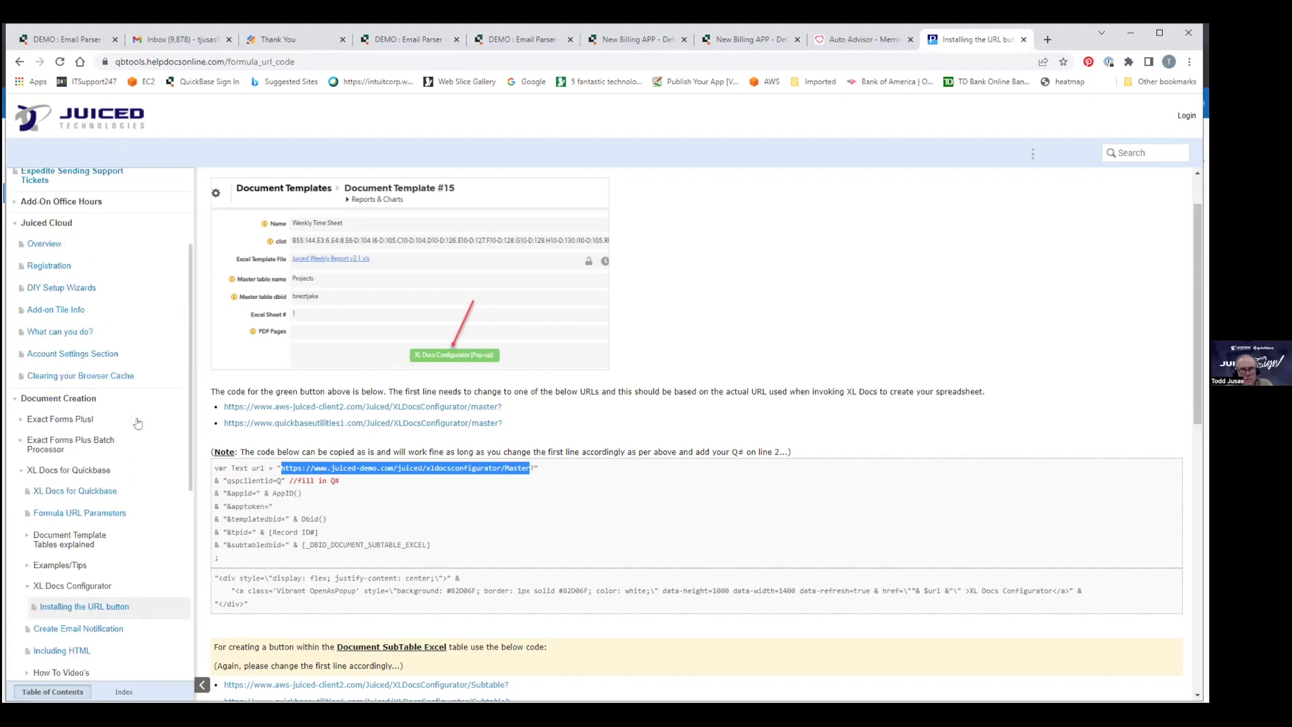
scroll(115, 337, up, 2)
click(92, 264)
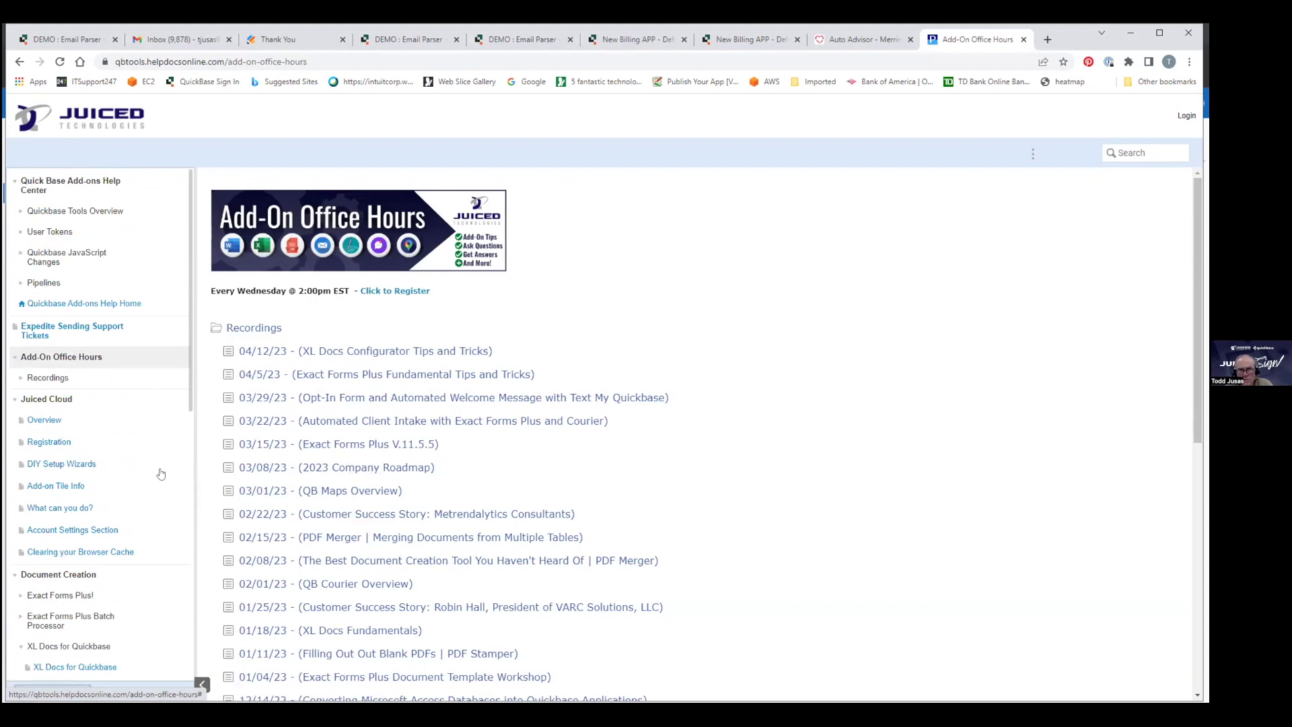
scroll(123, 425, down, 5)
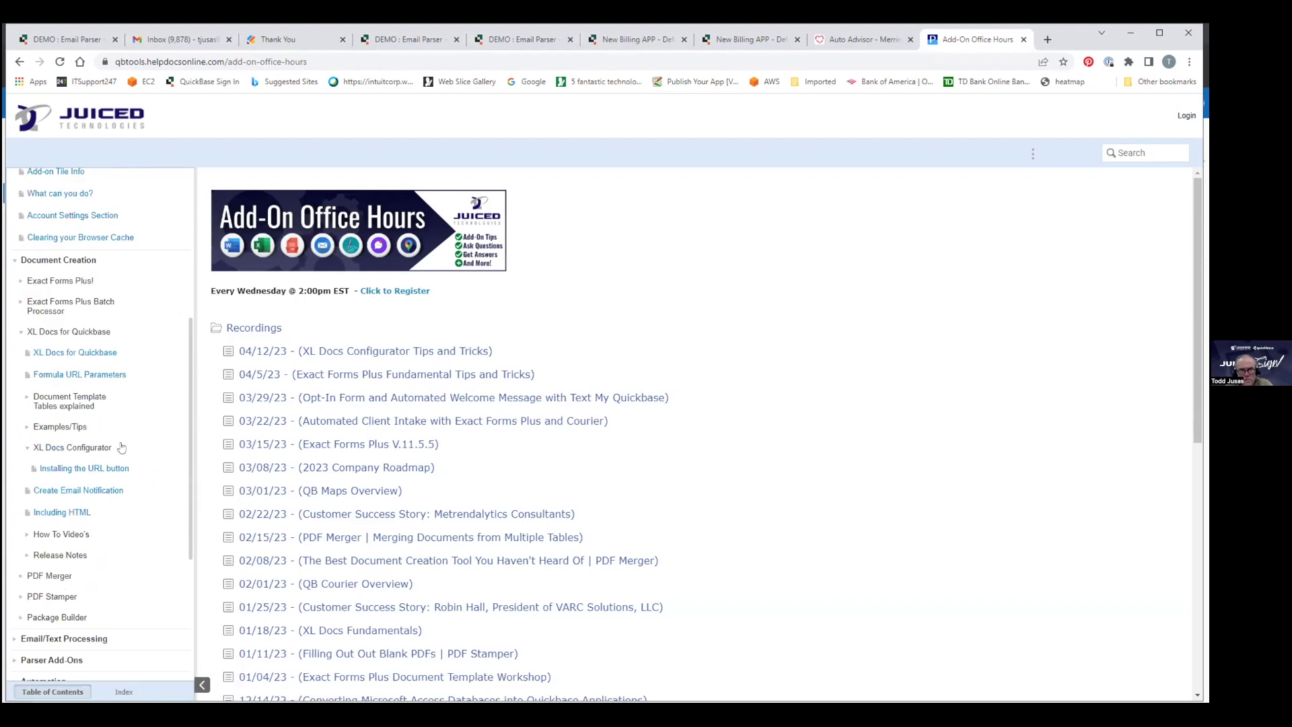
Return to the Installing the URL button article, then open the office hours Recordings page.
click(101, 471)
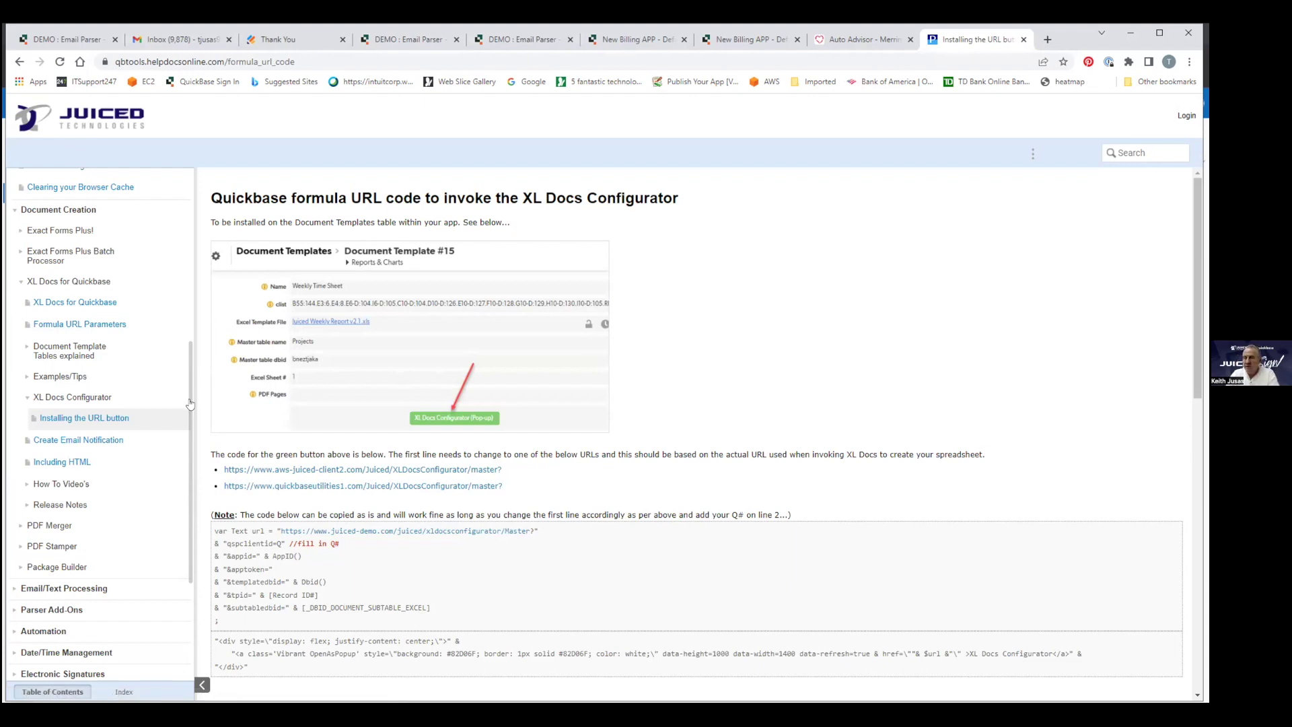
drag(190, 371, 194, 283)
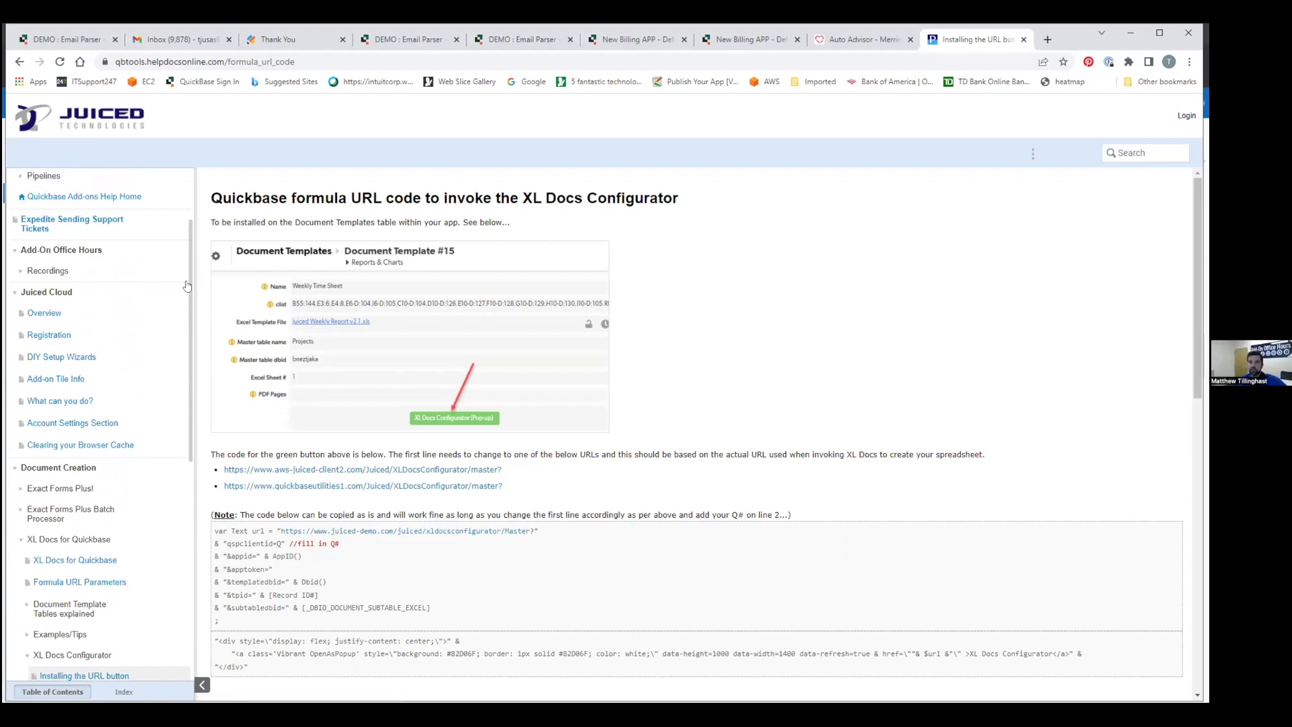
click(24, 271)
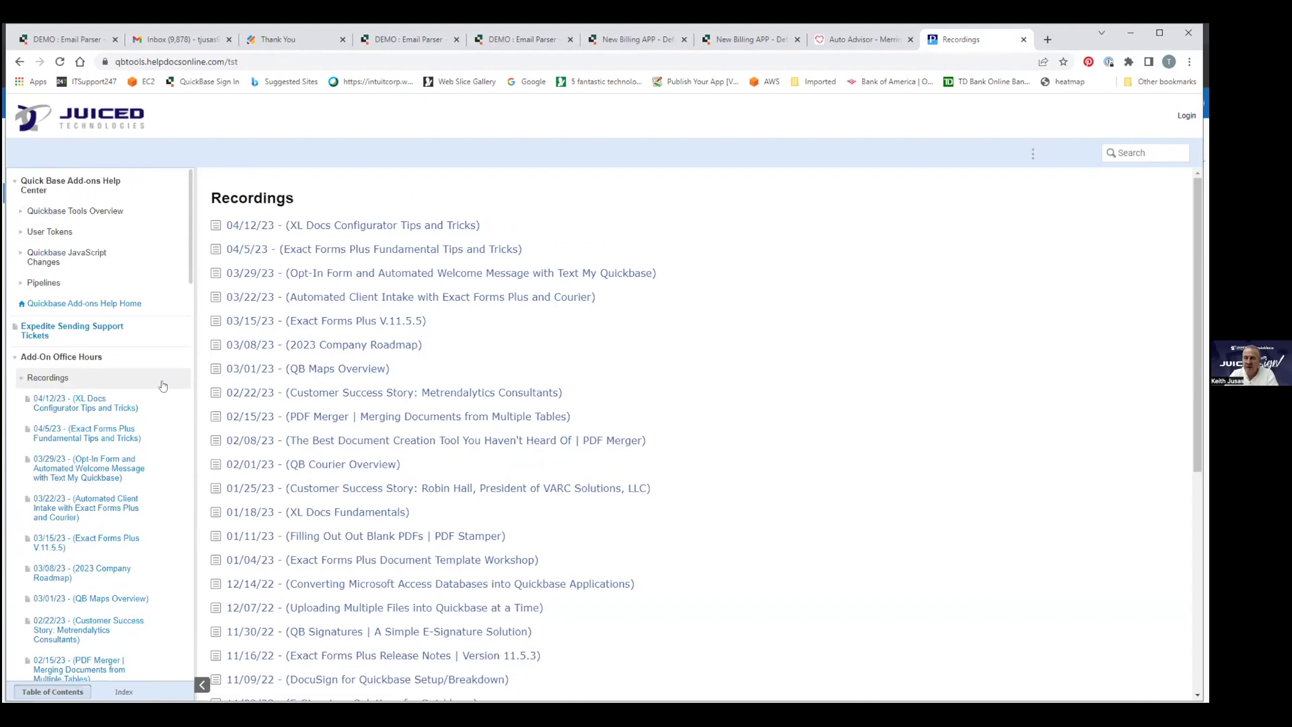